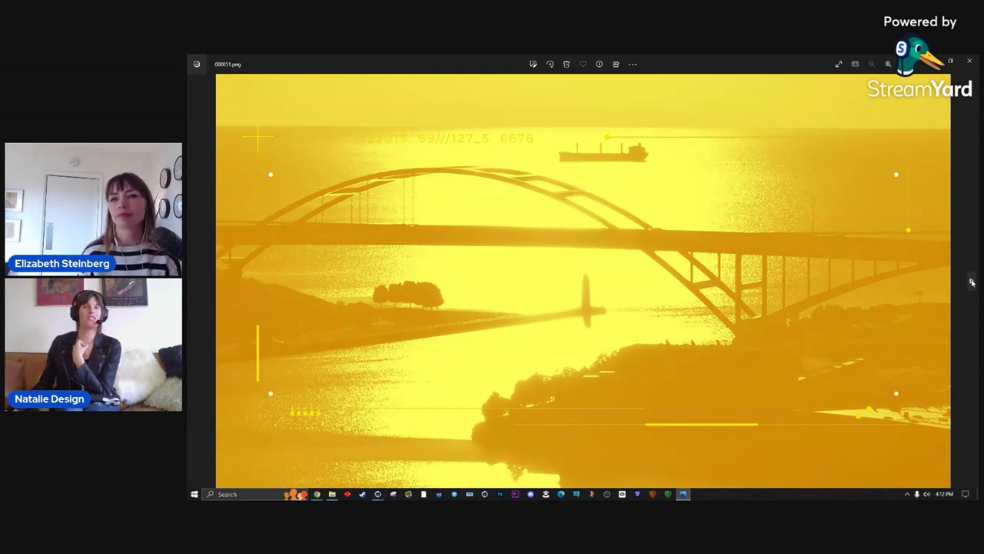
Step through the yellow bridge frames up to 000057.png and zoom in to examine the bridge detail.
left_click(973, 282)
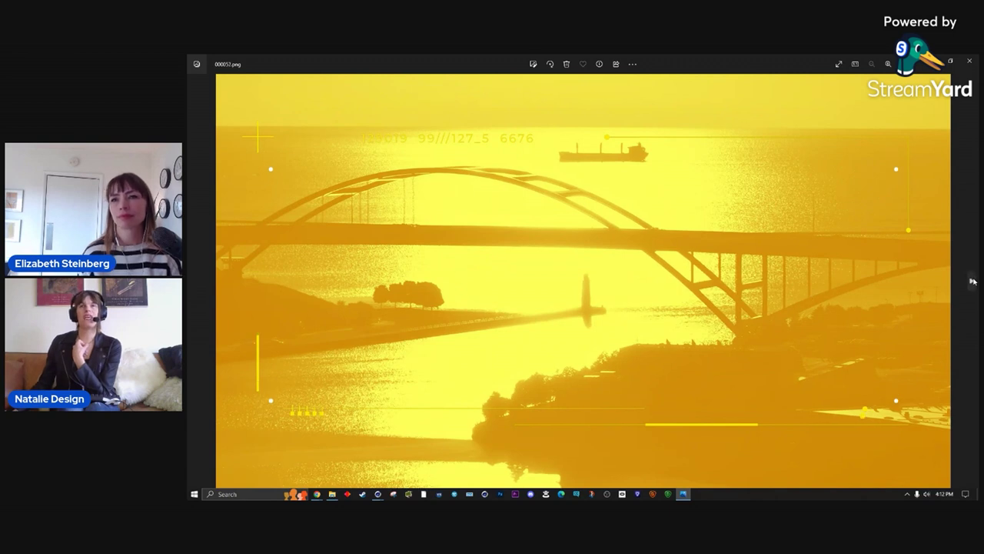
left_click(972, 281)
left_click(973, 281)
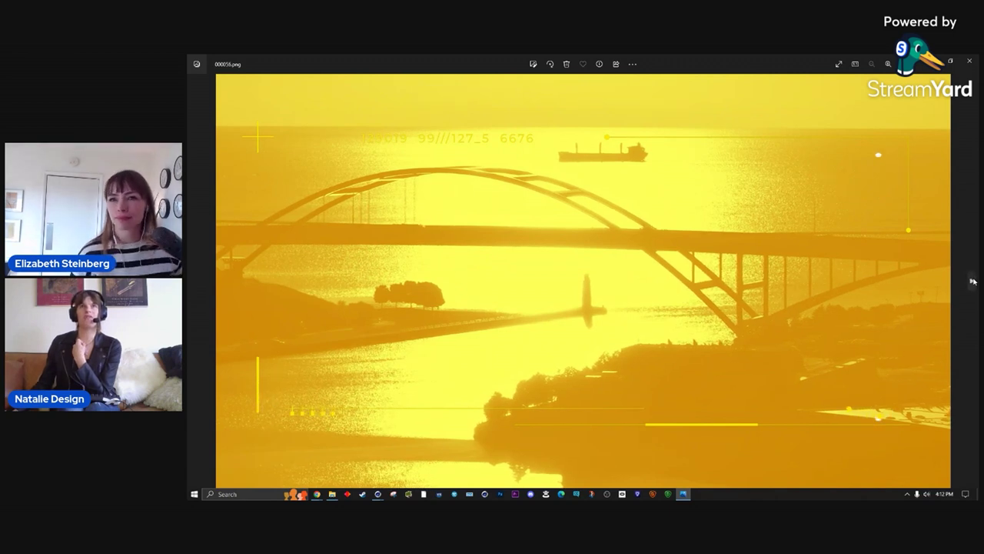
left_click(973, 281)
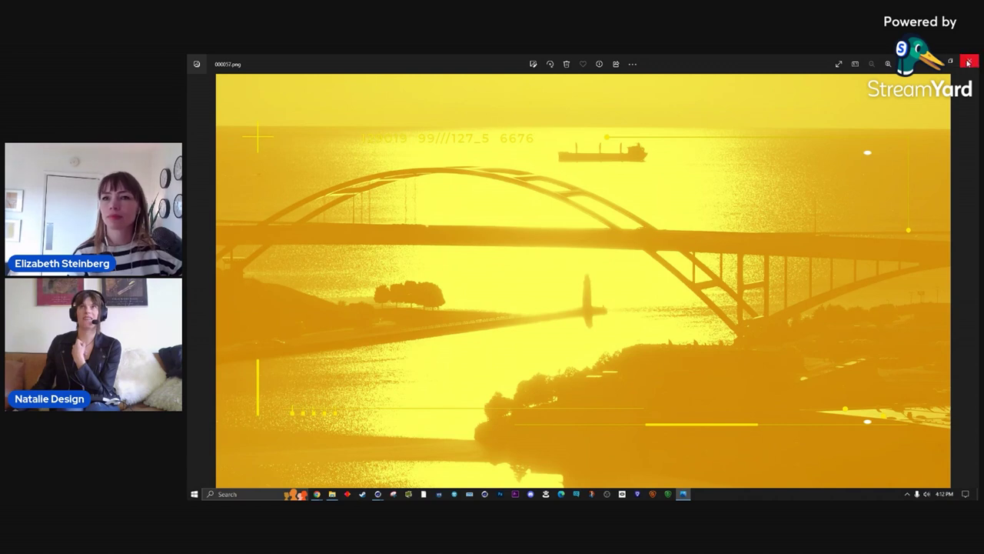
scroll(752, 257, "up", 6)
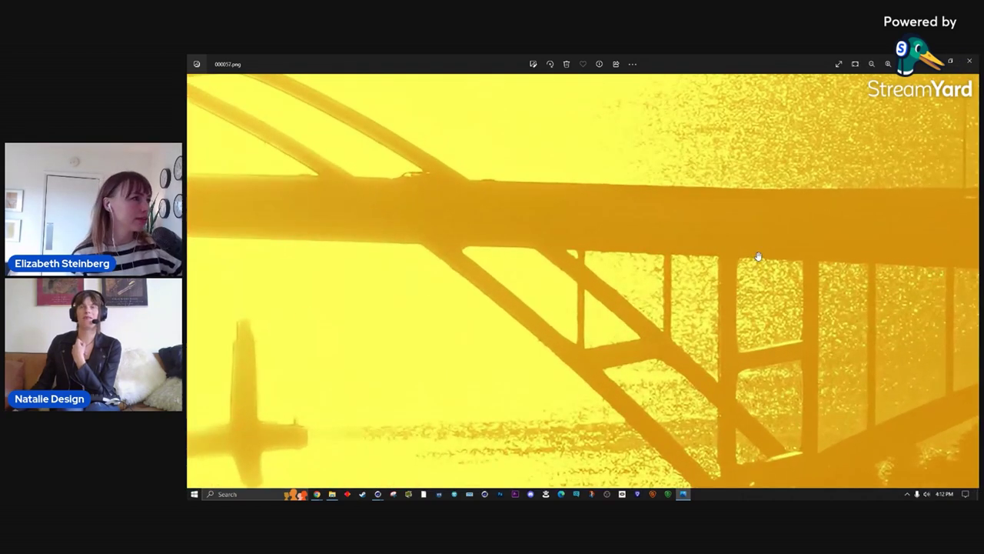
scroll(758, 256, "down", 3)
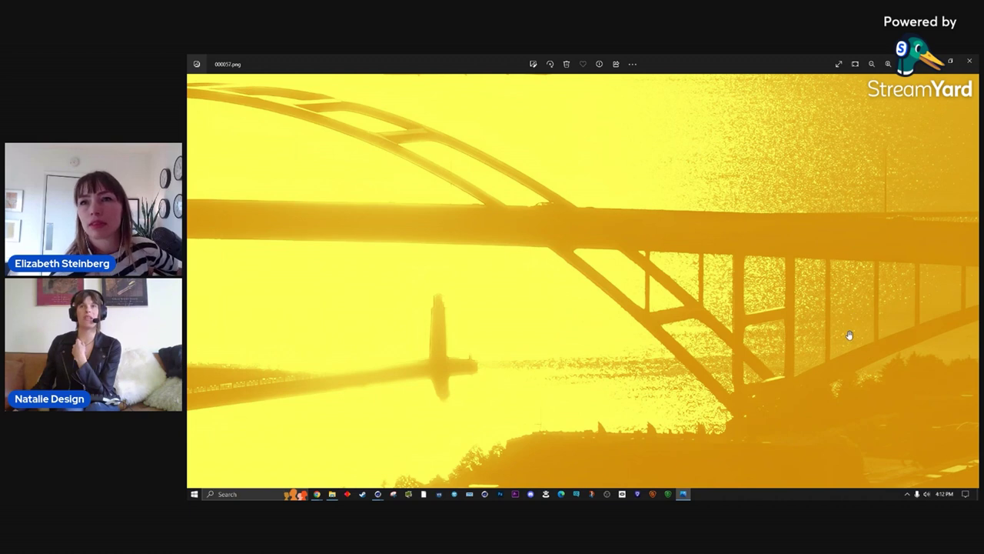
left_click_drag(849, 336, 532, 343)
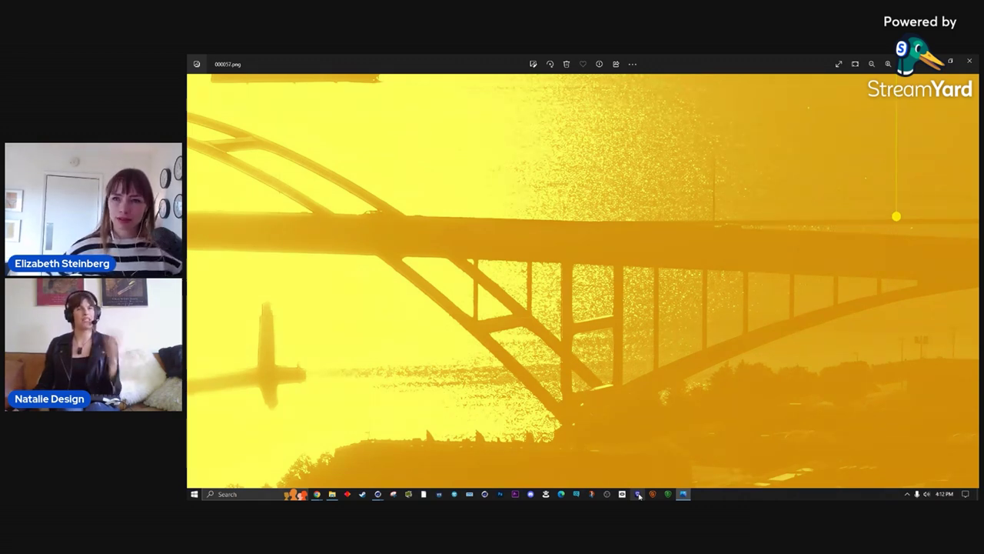
Switch to Topaz Video AI and dismiss the account login dialog.
left_click(638, 495)
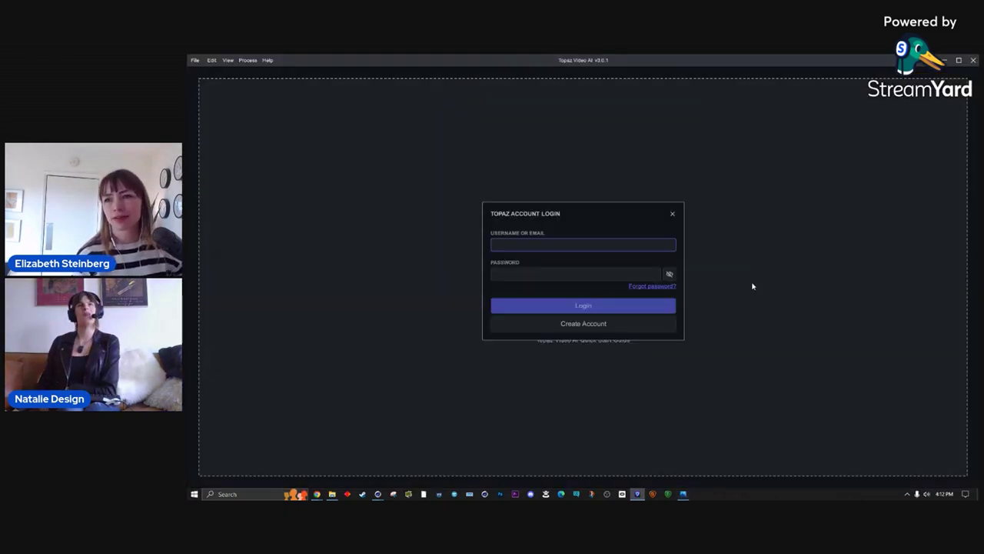
left_click(704, 203)
left_click(675, 213)
left_click(673, 219)
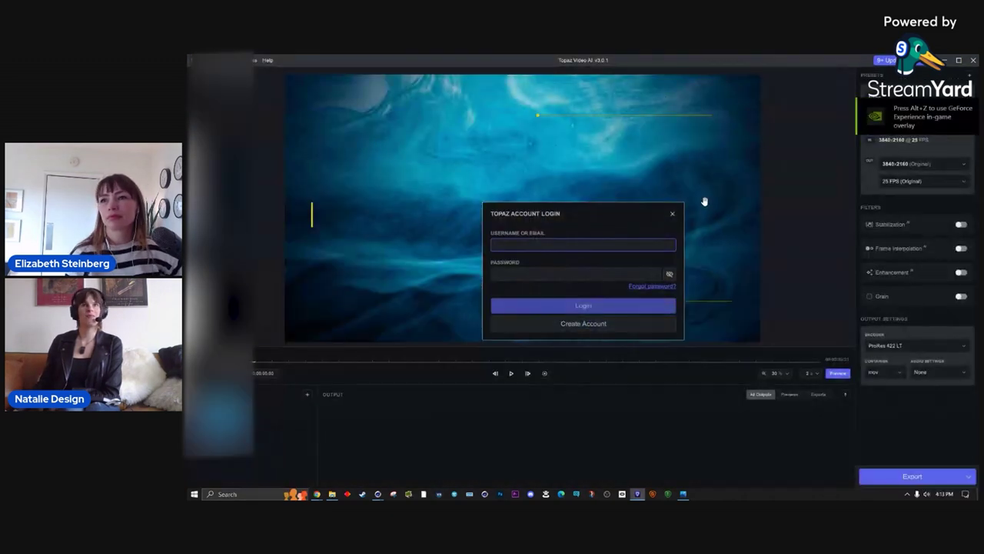
left_click(673, 216)
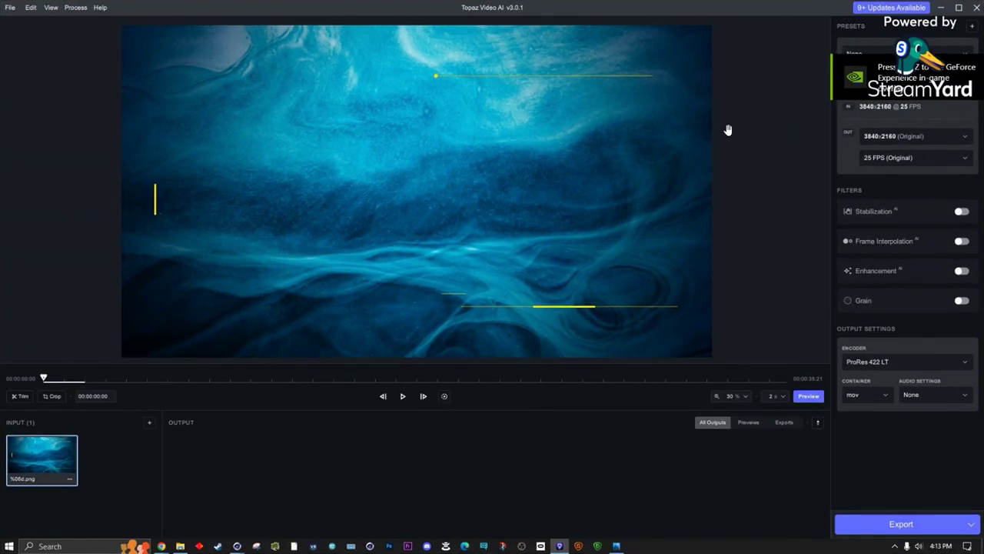
Set the output resolution to 7680x4320 (8K) and the encoder to PNG 8bit.
left_click(958, 137)
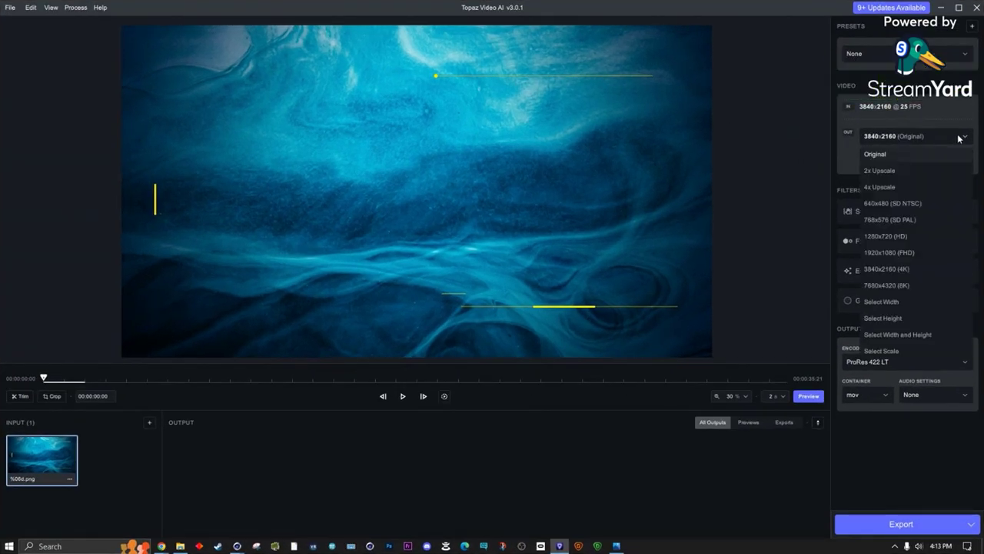
left_click(885, 285)
scroll(926, 485, "down", 3)
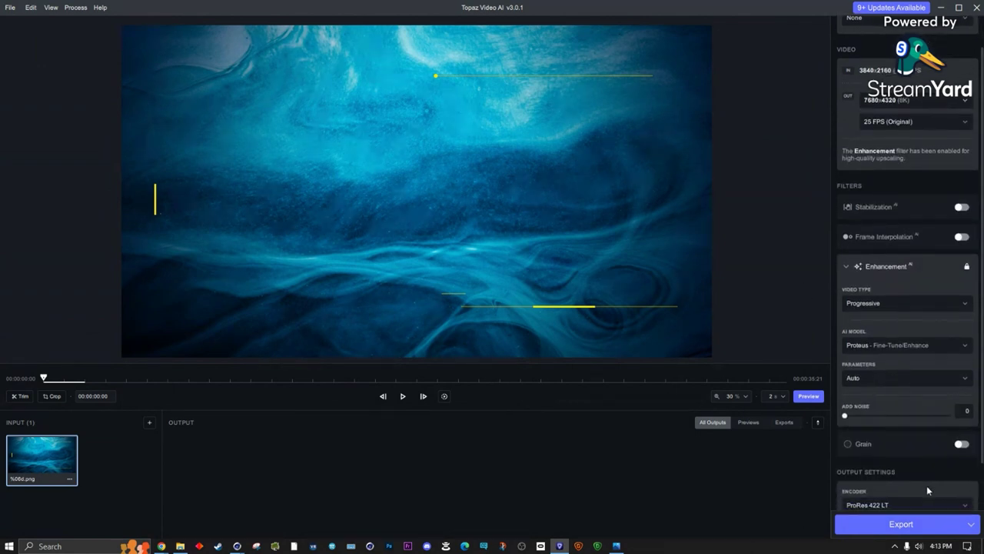
left_click(891, 449)
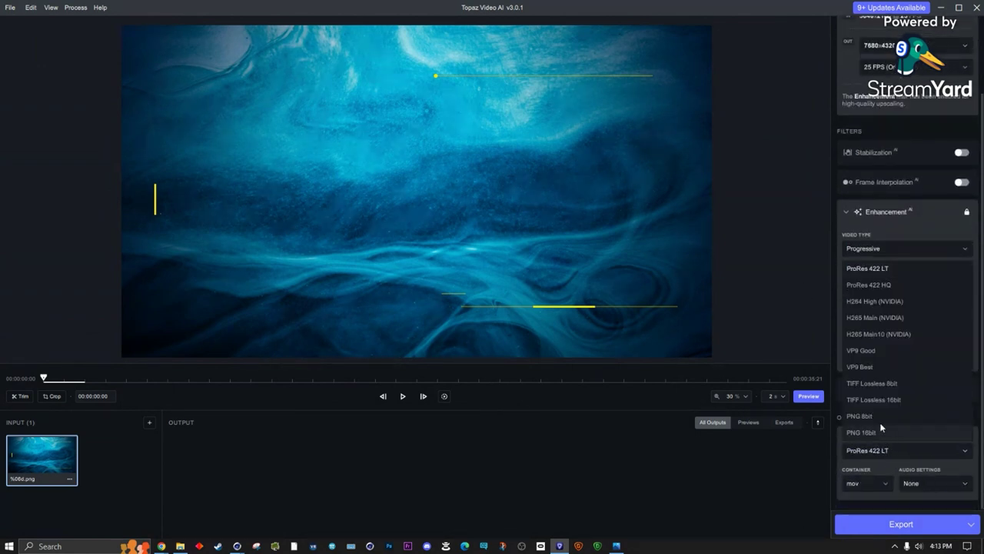
left_click(885, 416)
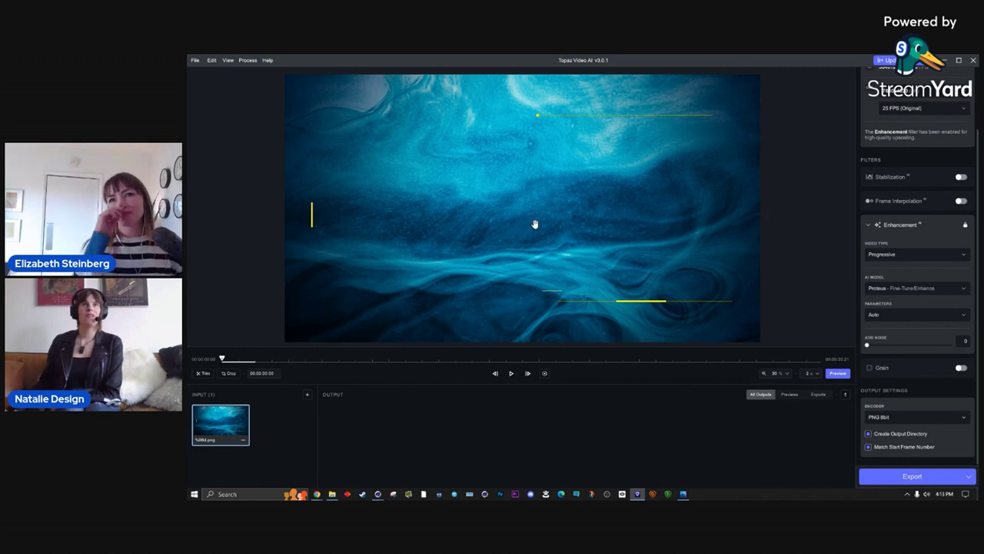
Zoom in on the clip preview to examine its fine detail, and quit Topaz Video AI.
scroll(677, 206, "up", 1)
scroll(676, 206, "up", 2)
scroll(369, 242, "up", 2)
scroll(523, 246, "up", 3)
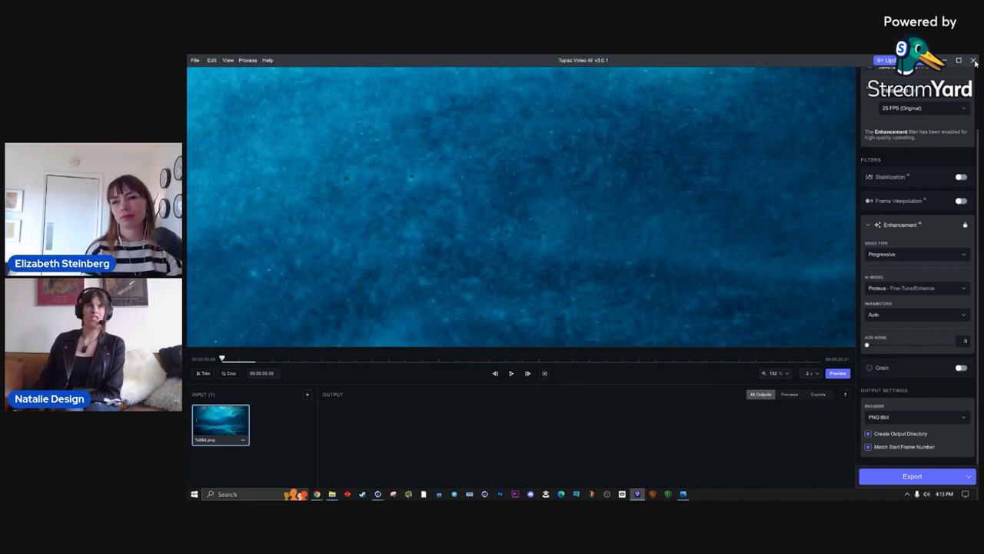
scroll(551, 251, "down", 2)
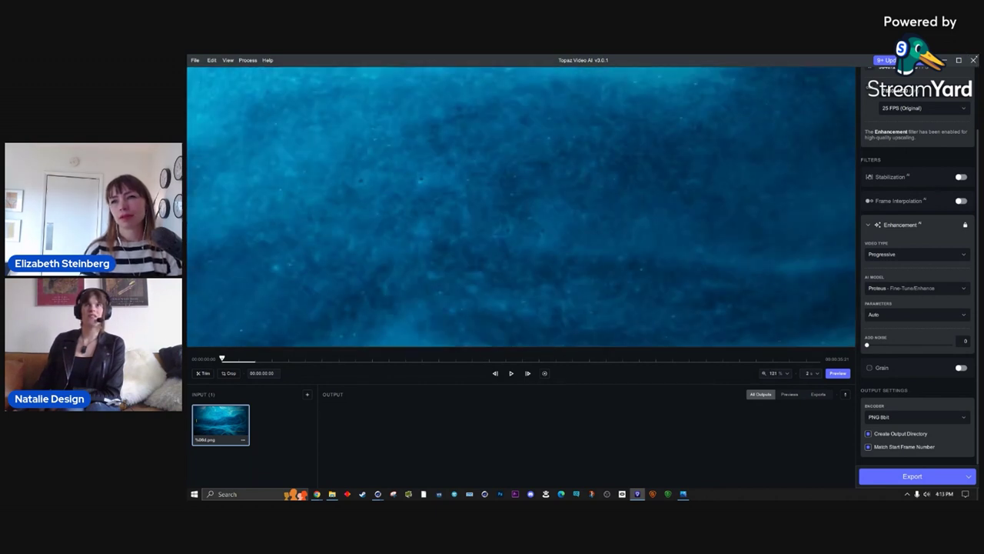
left_click(973, 61)
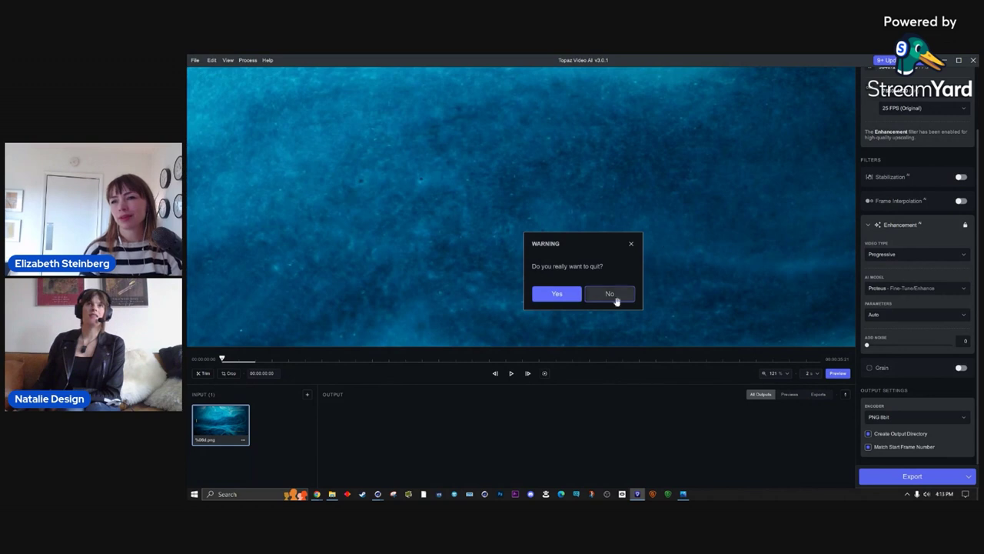
left_click(562, 295)
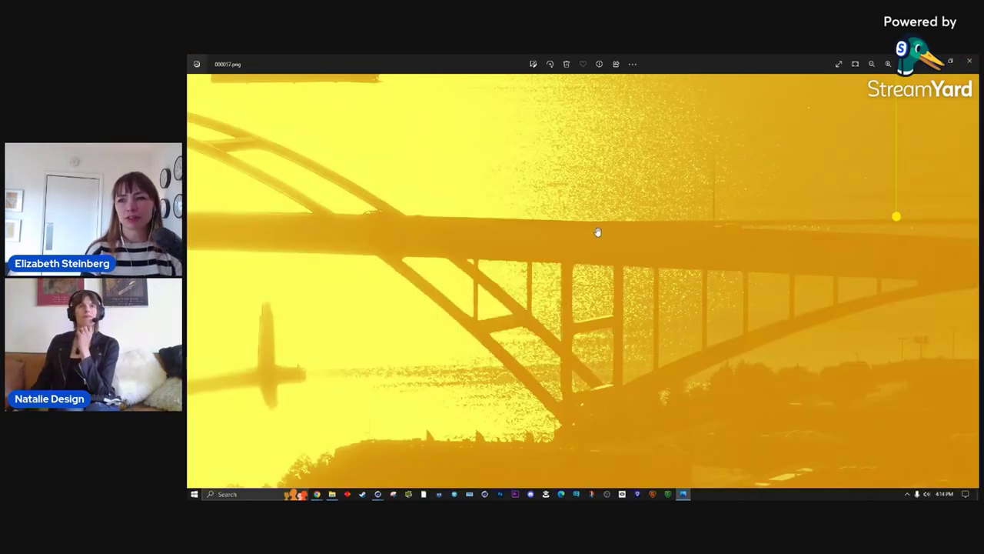
Switch to Cinema 4D, select the blue Motion 08 material and reposition the Live Viewer over the viewport.
left_click(377, 494)
left_click_drag(624, 149, 532, 130)
left_click(227, 446)
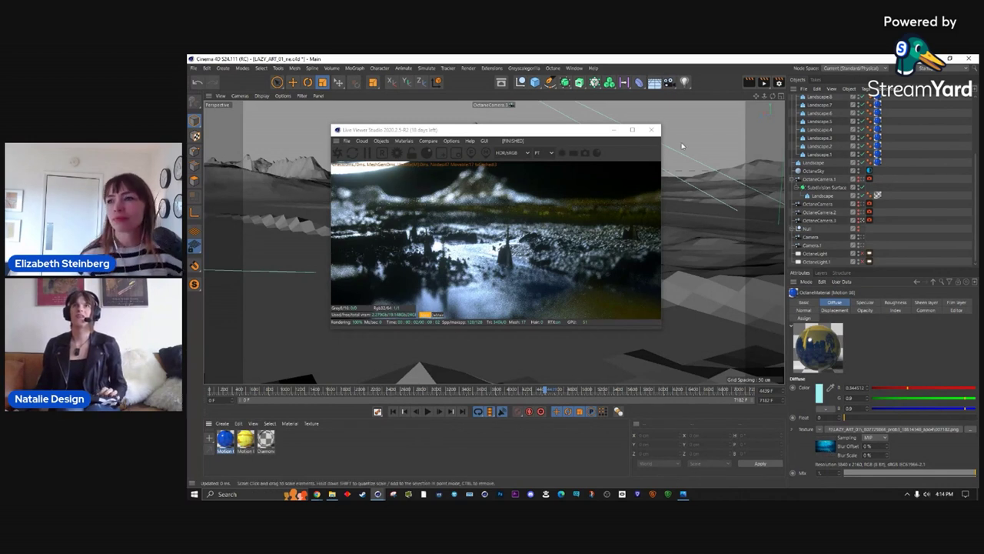
left_click_drag(559, 132, 582, 126)
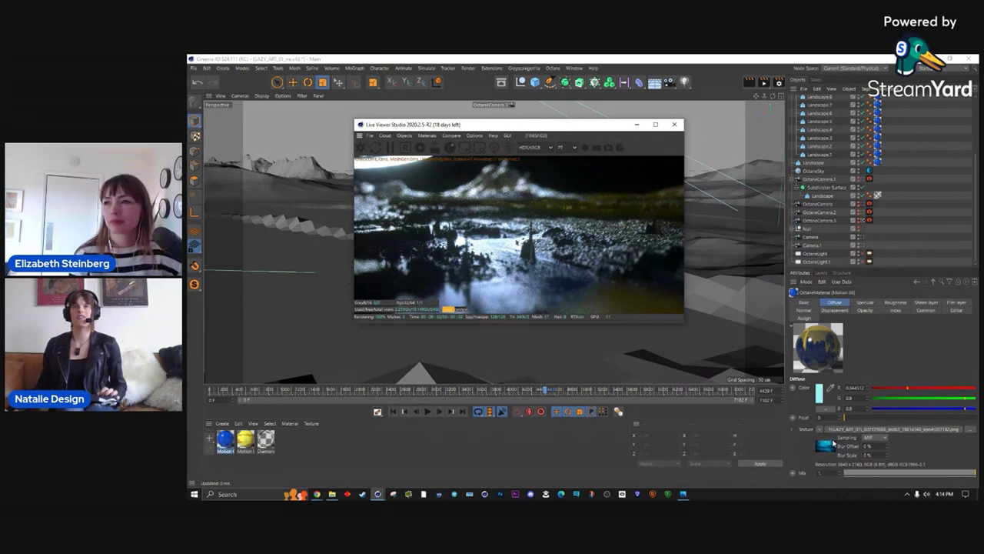
Examine the shader and animation settings of the bitmap in the blue material's diffuse texture.
left_click(825, 446)
left_click(850, 302)
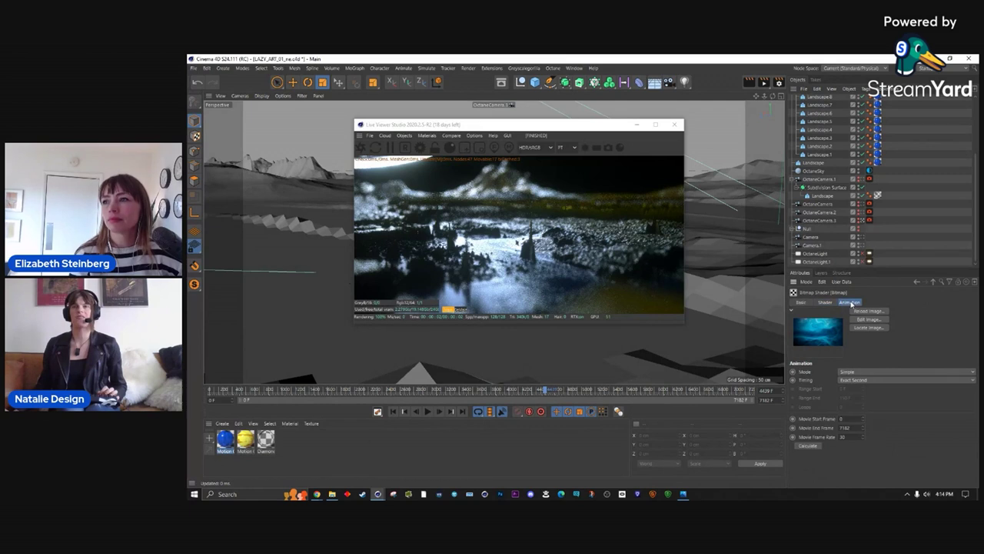
left_click(825, 302)
left_click(378, 193)
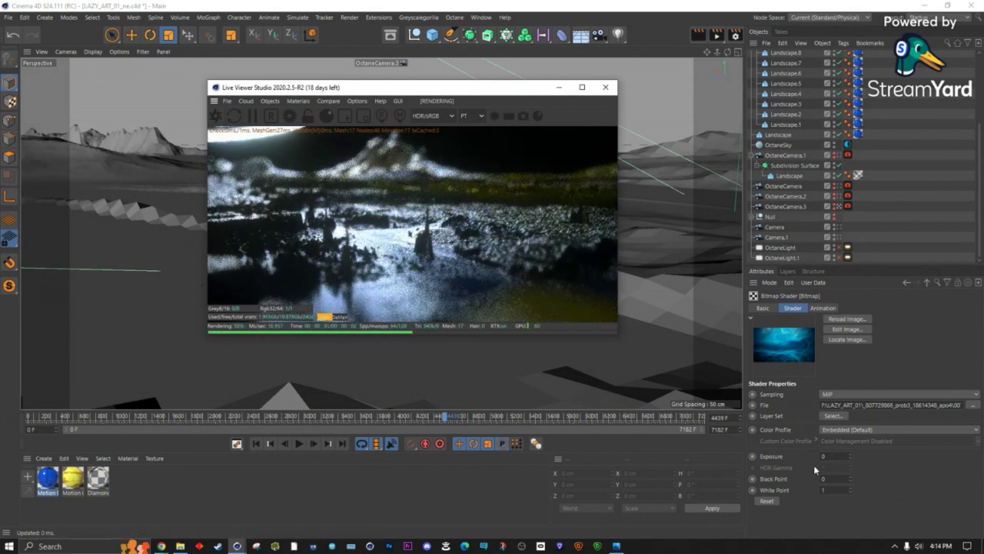
left_click(48, 478)
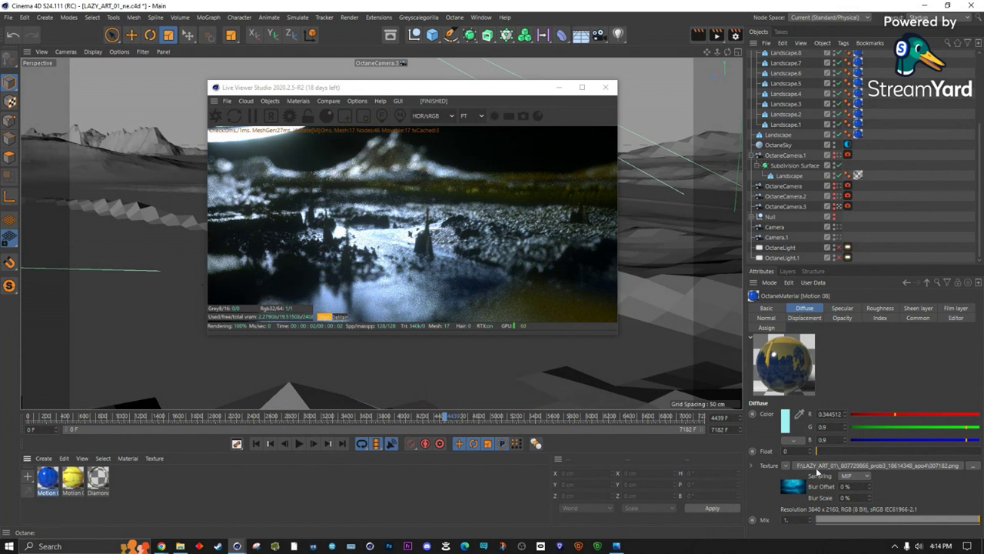
left_click(799, 489)
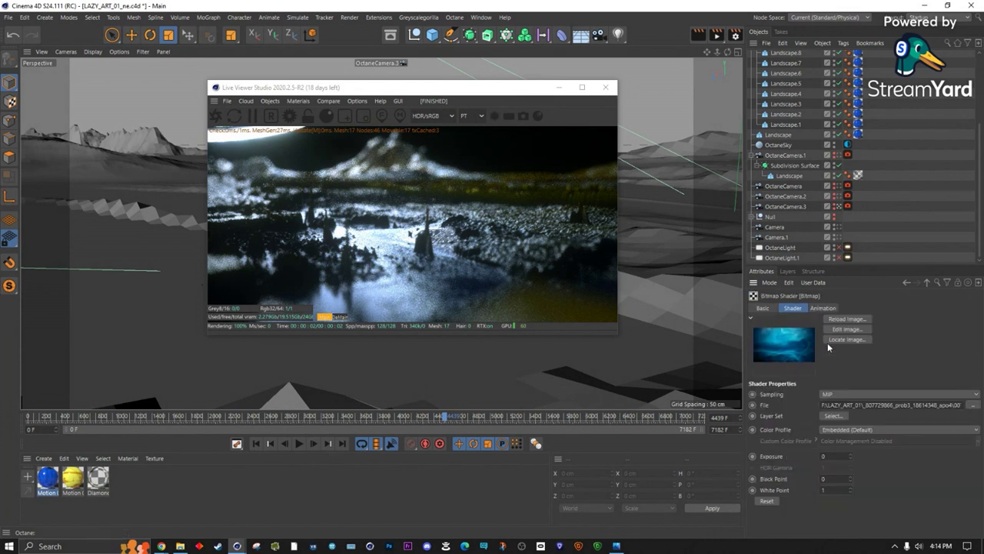
left_click(821, 309)
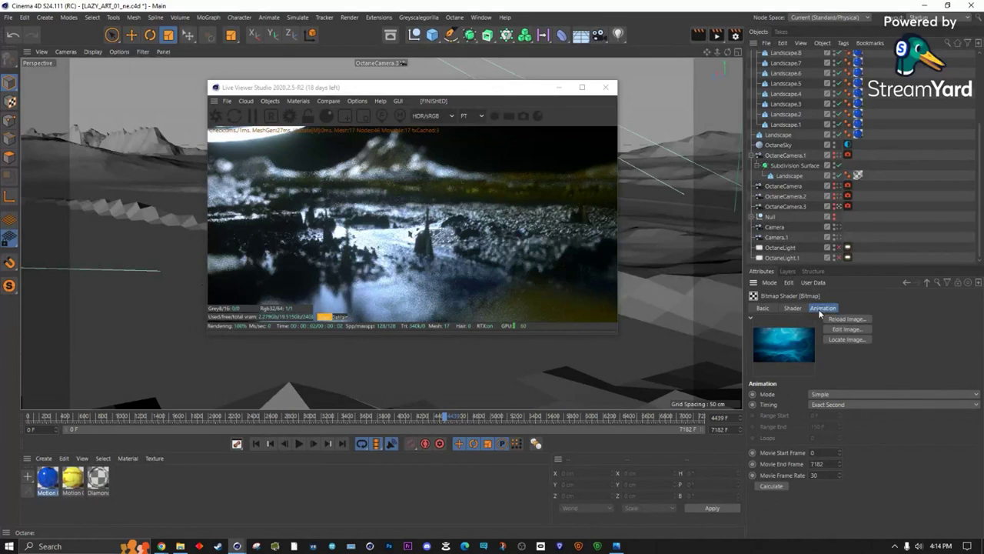
left_click(793, 308)
left_click(57, 471)
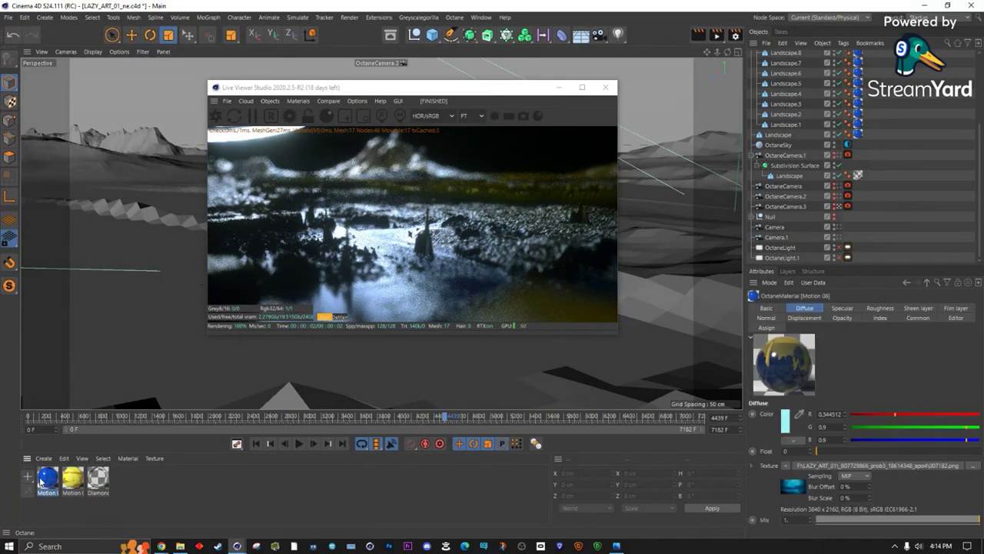
Choose 007182.png as the blue material's diffuse texture and check the bitmap's movie end frame.
left_click(940, 467)
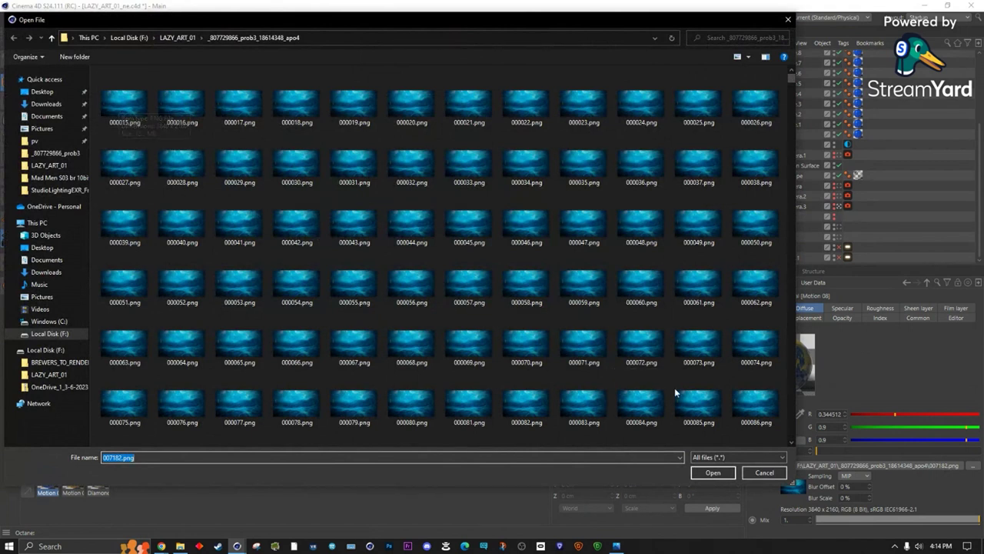
left_click(712, 472)
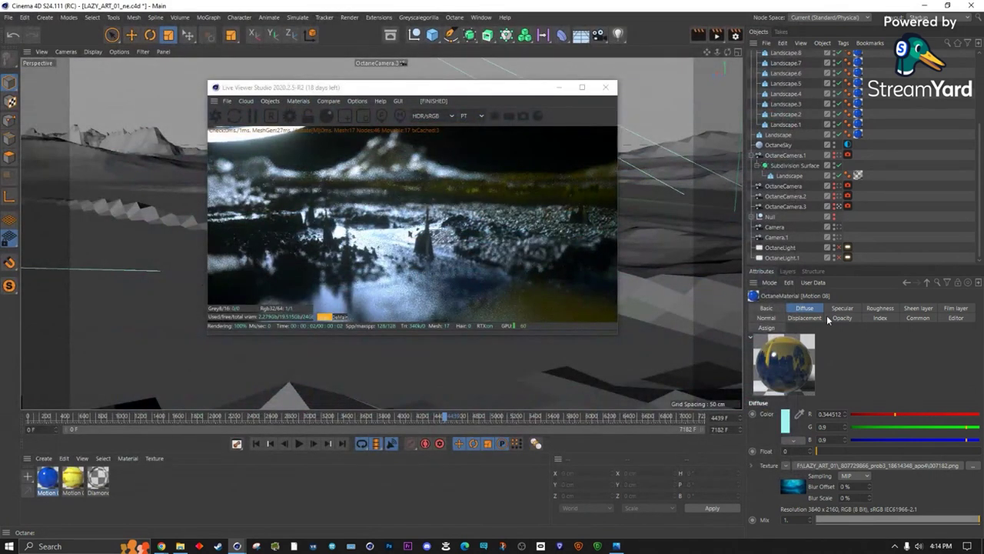
left_click(784, 491)
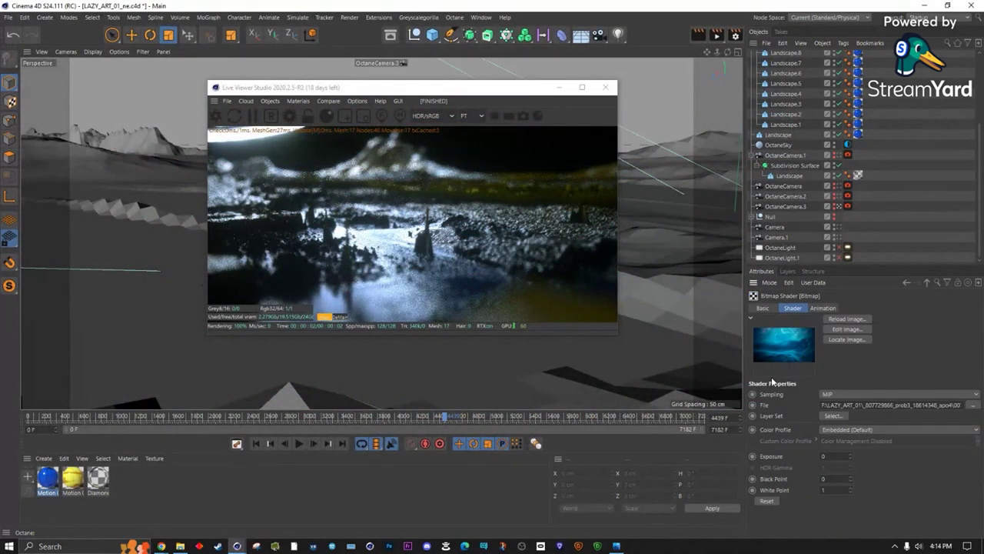
left_click(820, 307)
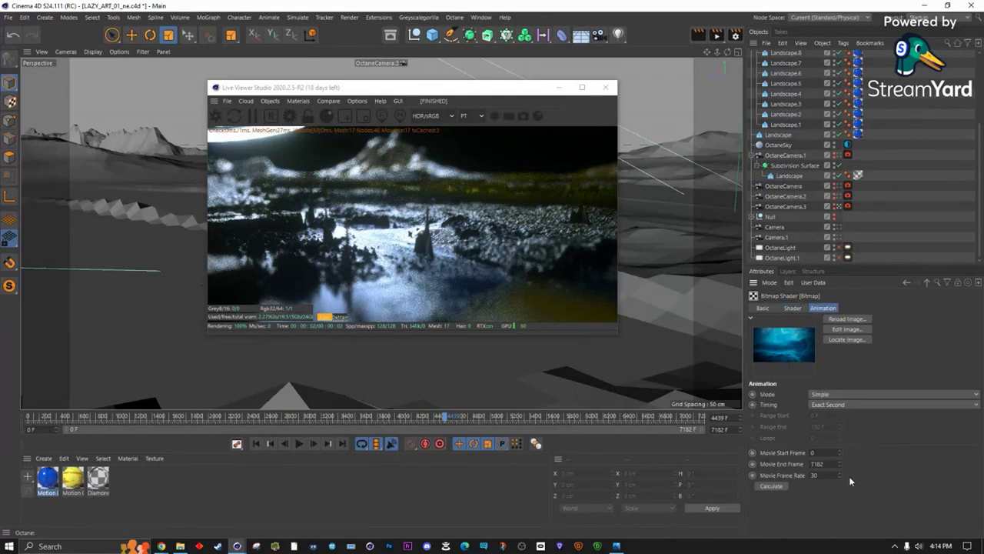
left_click_drag(835, 463, 778, 469)
left_click(873, 468)
Browse the bitmap's image sequence folder to the last frame, 007182.png, and close the file selection.
left_click(794, 308)
left_click(975, 404)
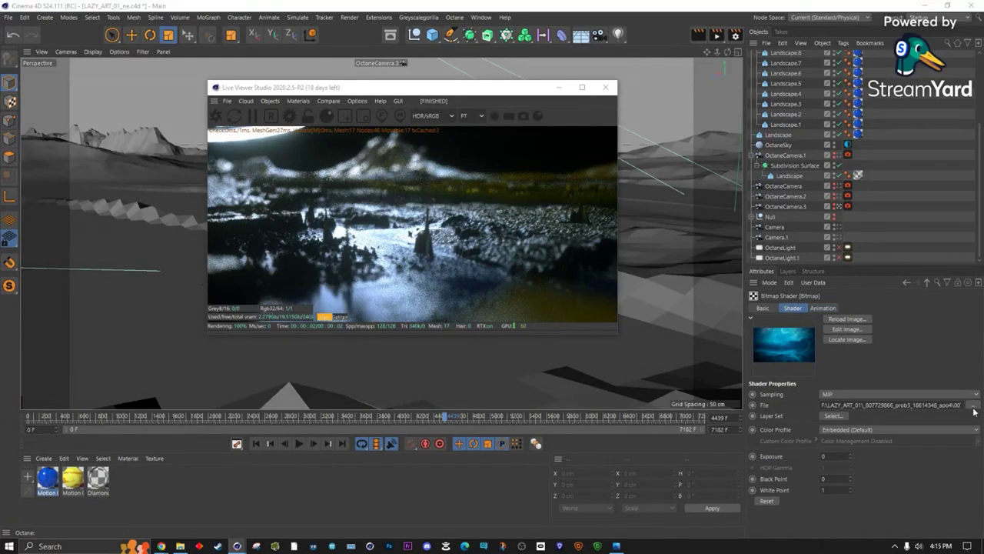
left_click_drag(793, 76, 793, 442)
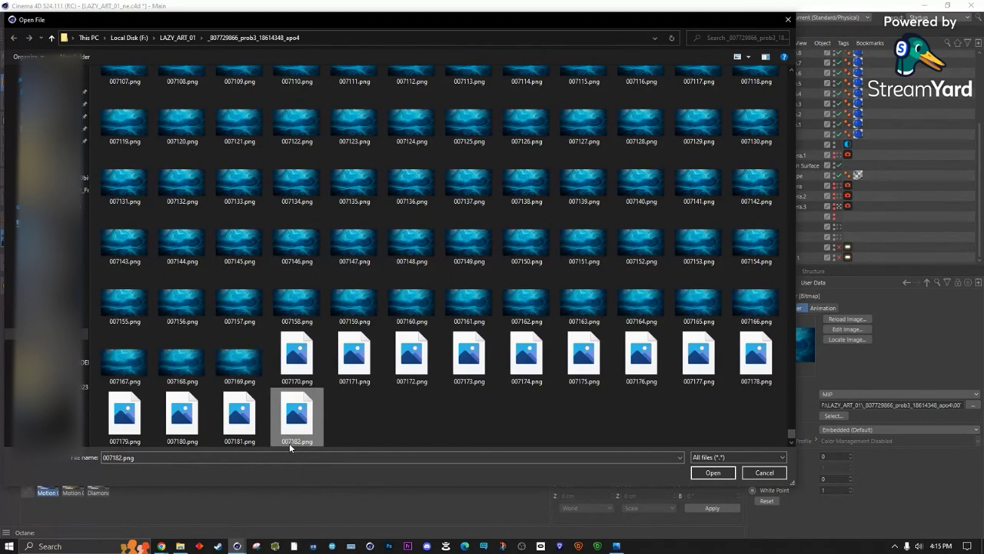
left_click(735, 472)
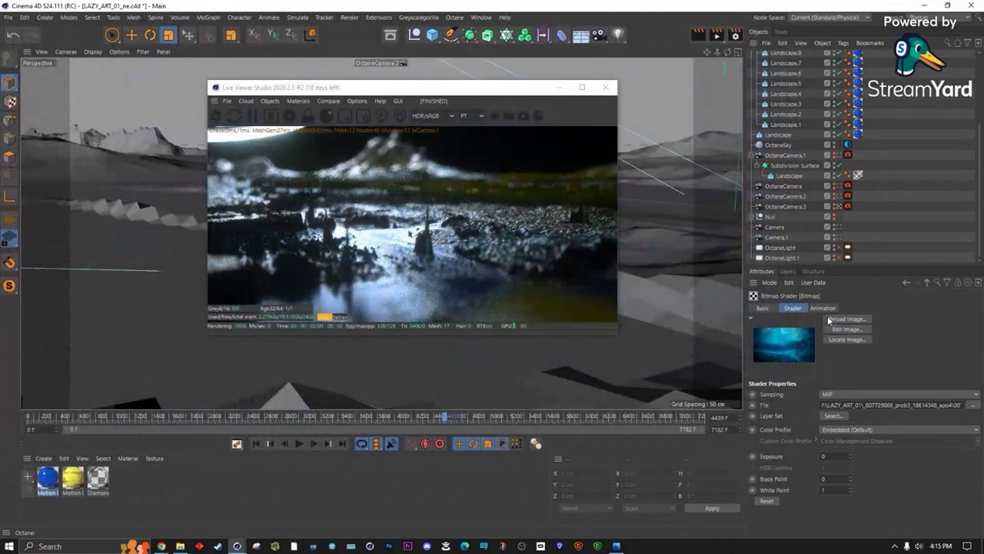
Recheck the bitmap's movie end frame and display the parent material's basic channel options.
left_click(824, 464)
left_click(904, 471)
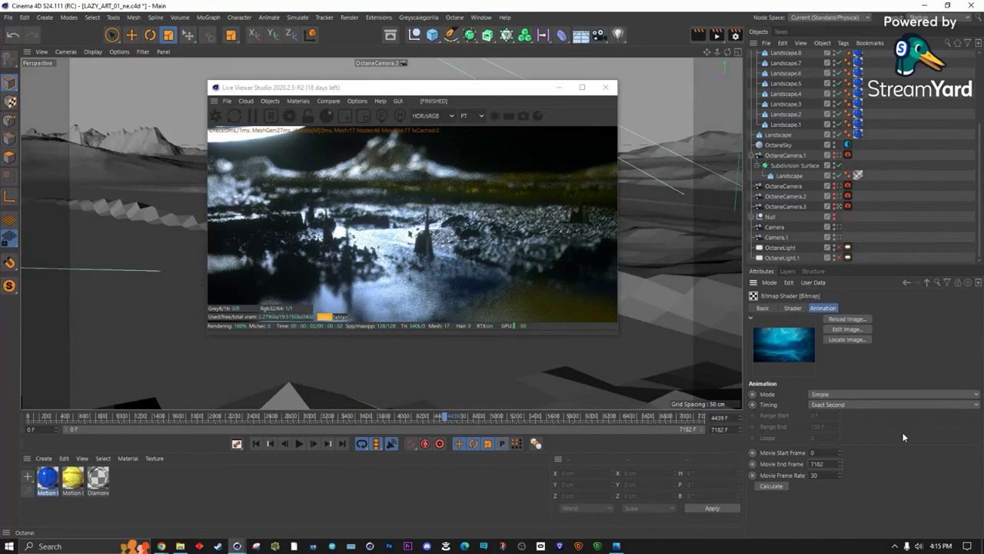
left_click(926, 280)
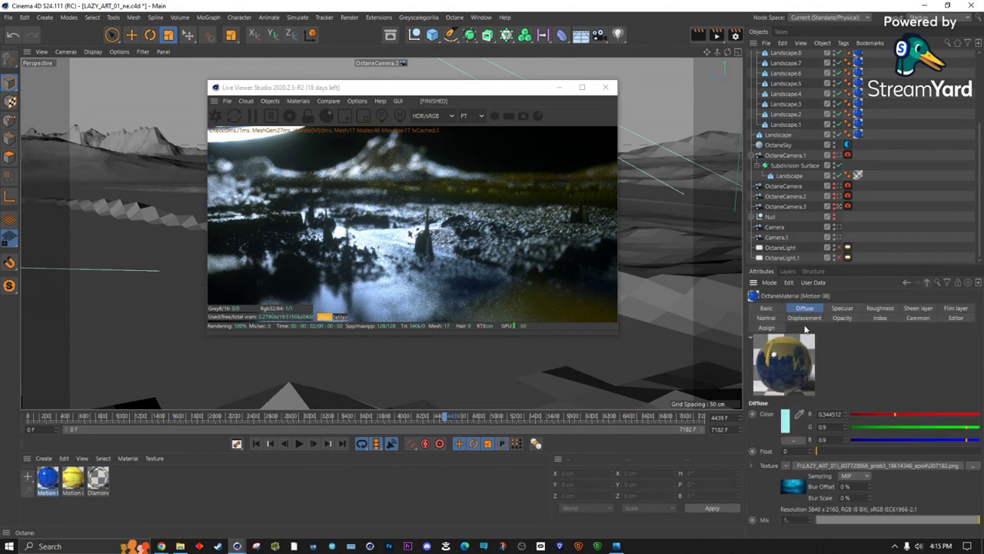
left_click(767, 308)
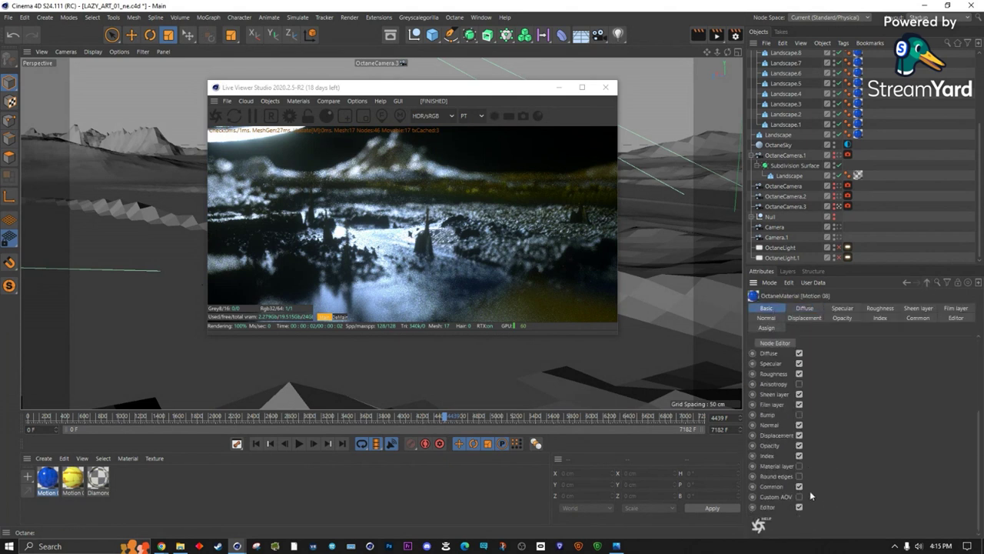
Turn off displacement on the blue material and return the timeline to frame 0.
left_click(799, 435)
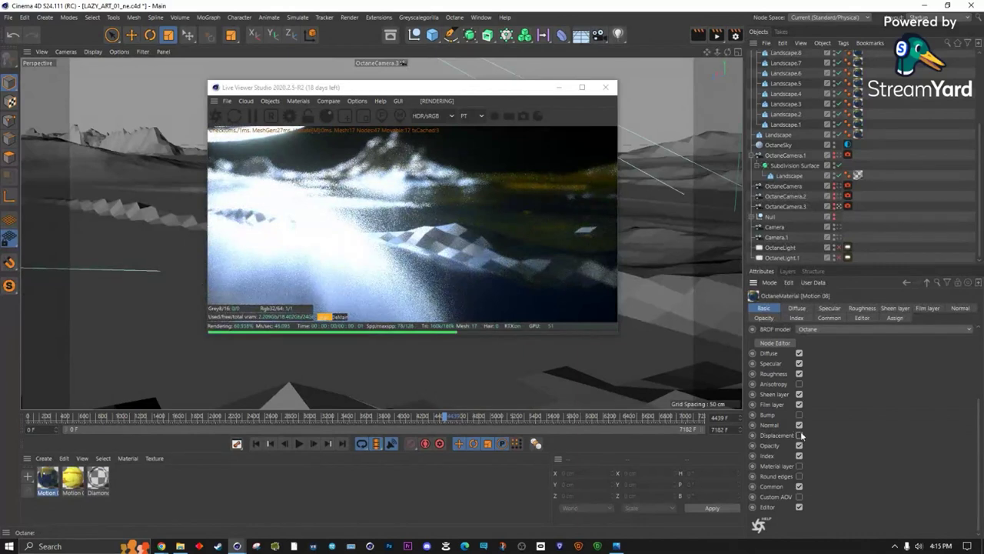
left_click_drag(48, 418, 17, 418)
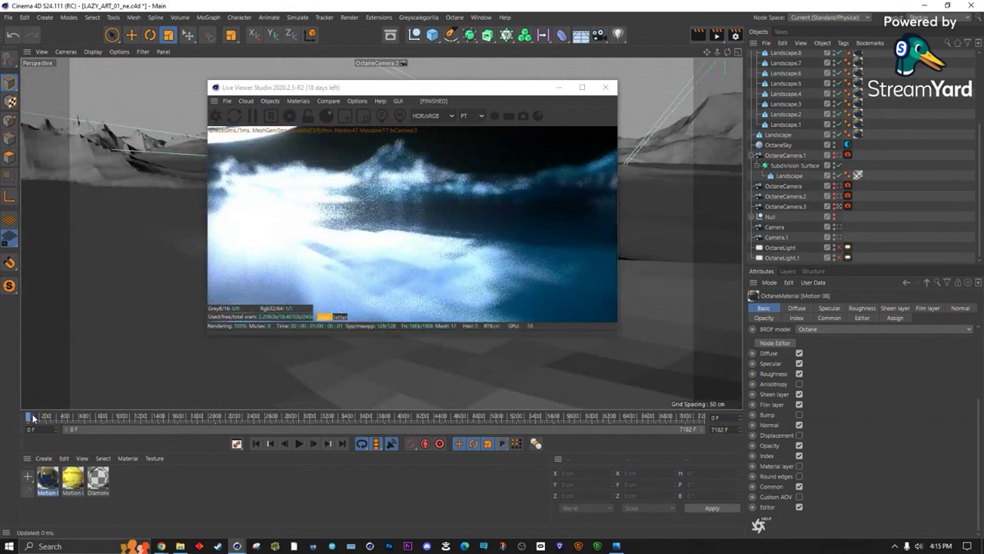
left_click(45, 417)
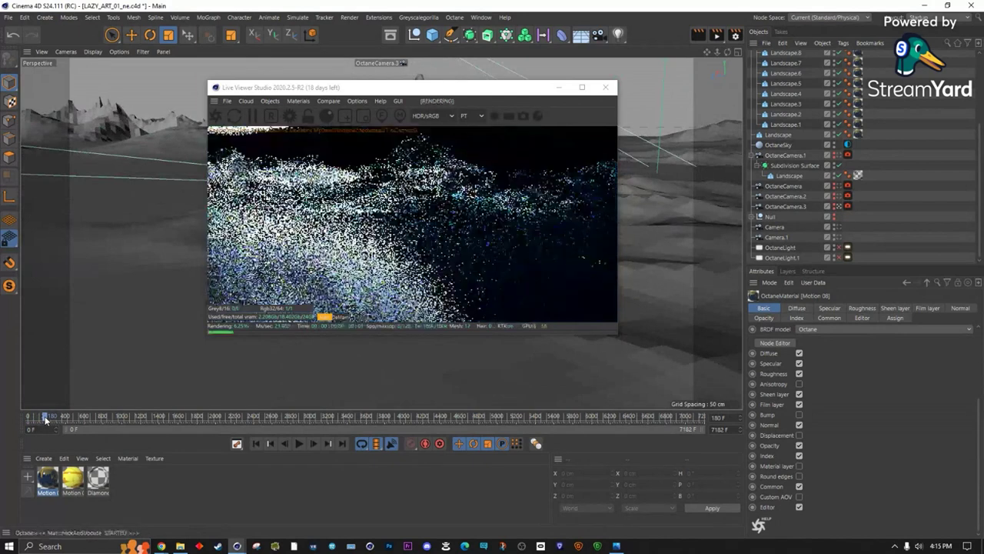
left_click_drag(45, 418, 28, 417)
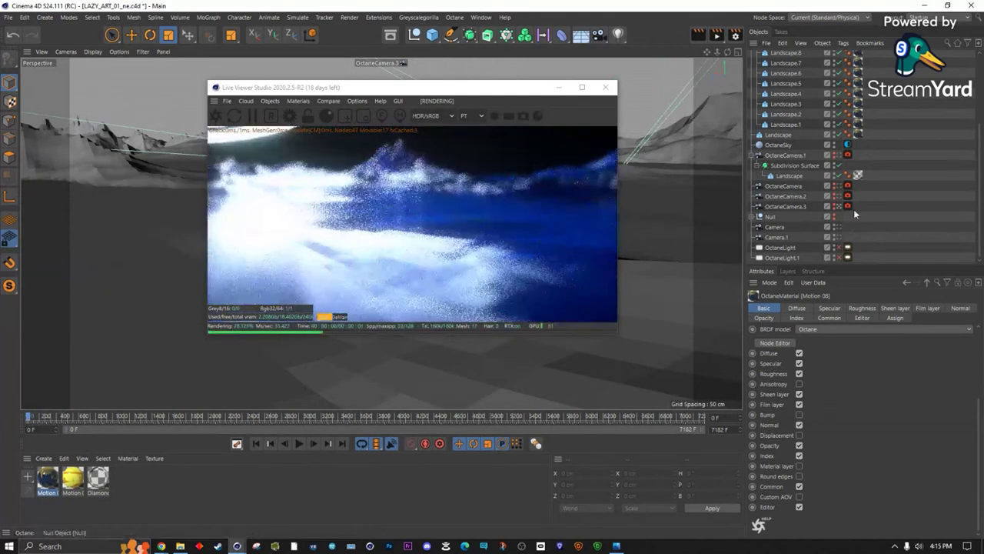
Check the image texture of OctaneSky's environment tag and hide the OctaneSky object.
left_click(843, 146)
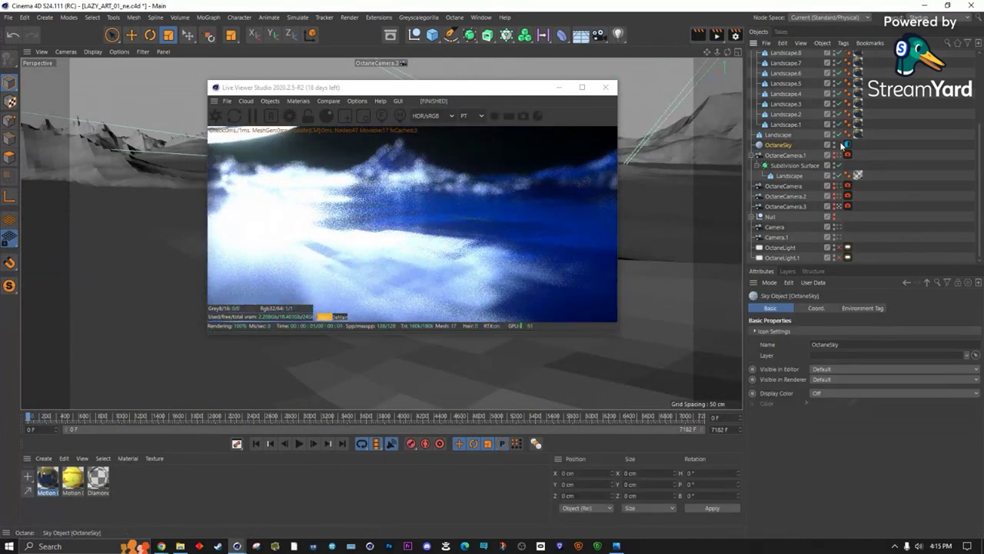
left_click(847, 145)
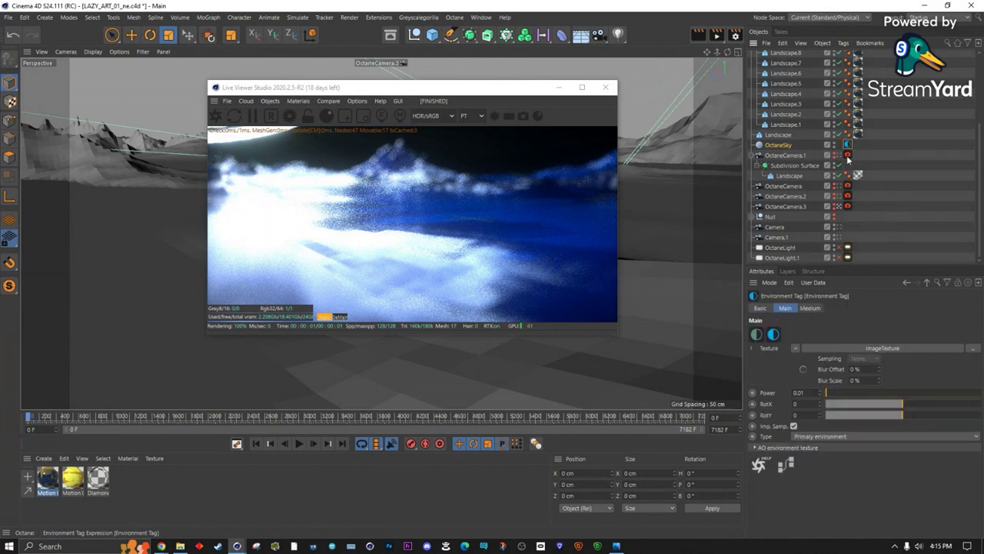
left_click(802, 376)
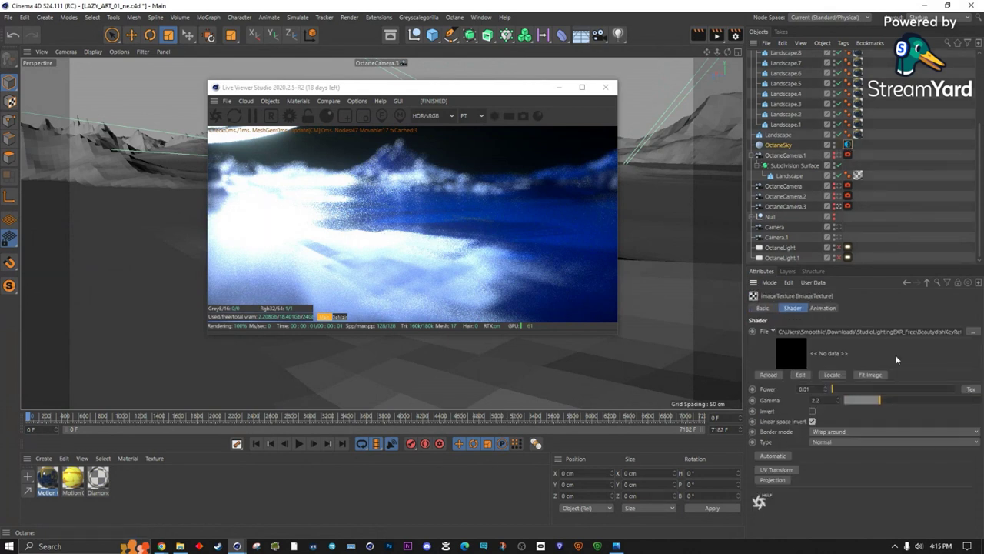
left_click(835, 146)
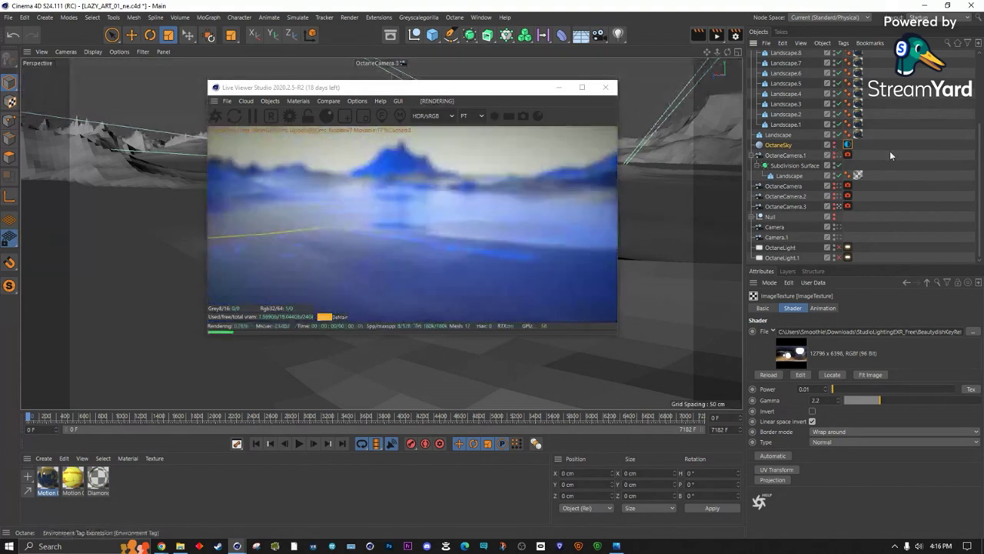
left_click(887, 150)
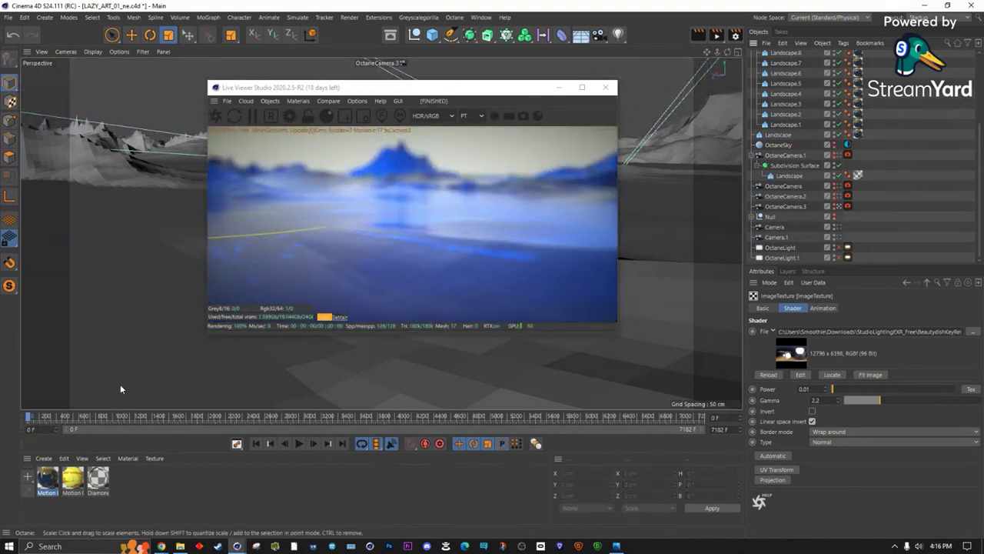
Leave the OctaneCamera.3 view for the default camera and look down on the landscapes, with the Live Viewer moved aside.
left_click(839, 206)
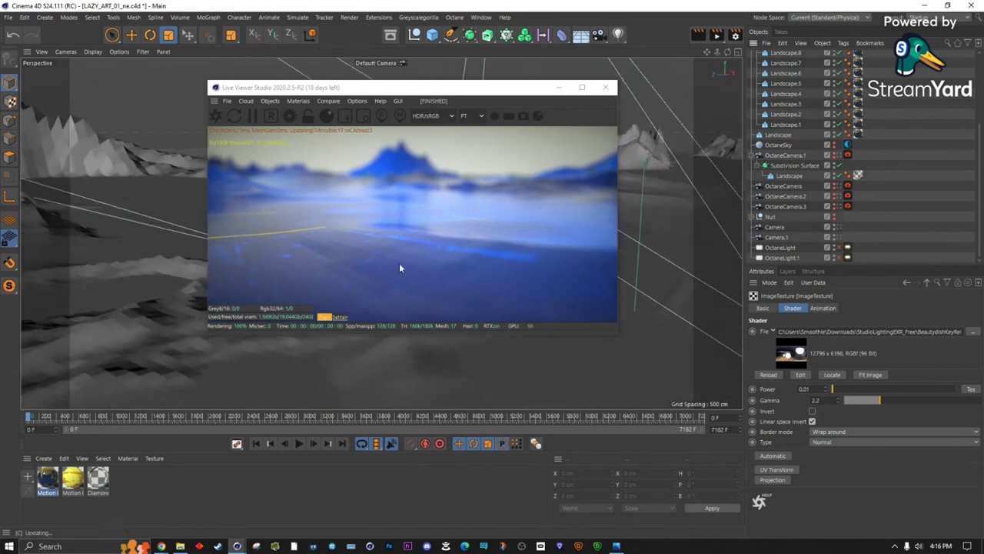
left_click_drag(400, 91, 675, 56)
left_click_drag(348, 238, 307, 250, "alt")
left_click_drag(305, 290, 206, 312, "alt")
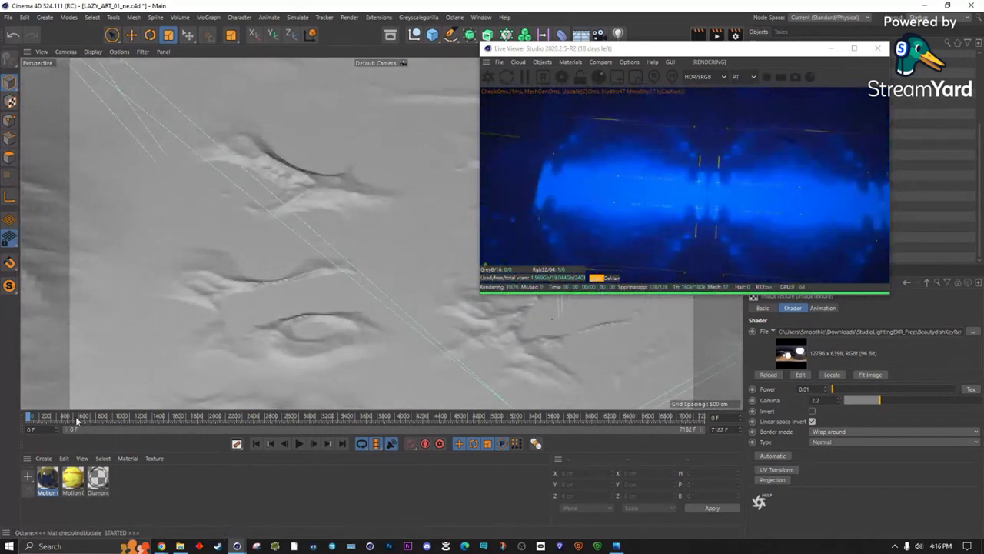
Move the timeline to frame 267 and examine the texture on the terrain up close in the live render.
left_click(41, 419)
left_click_drag(47, 419, 55, 419)
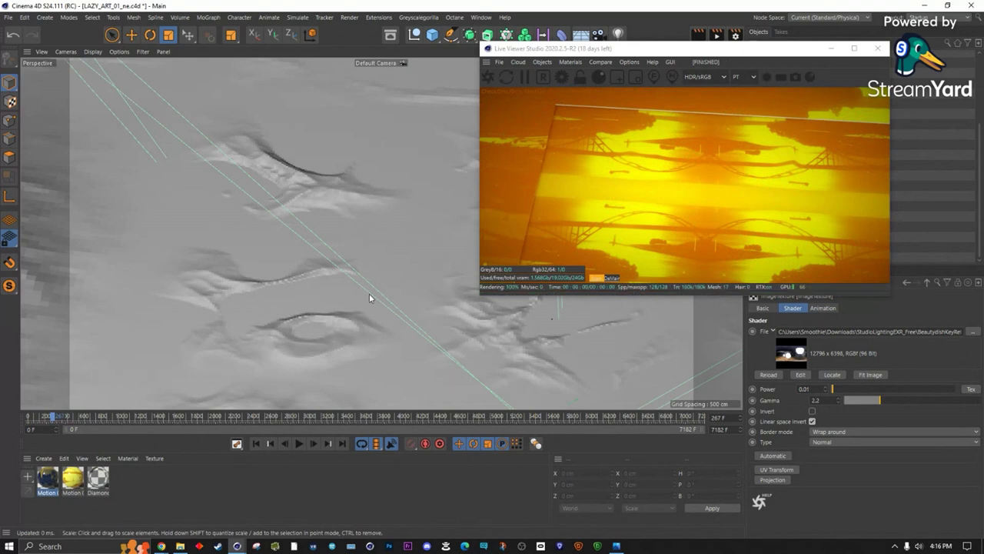
scroll(376, 307, "up", 3)
middle_click_drag(136, 323, 213, 207, "alt")
left_click_drag(213, 207, 191, 284, "alt")
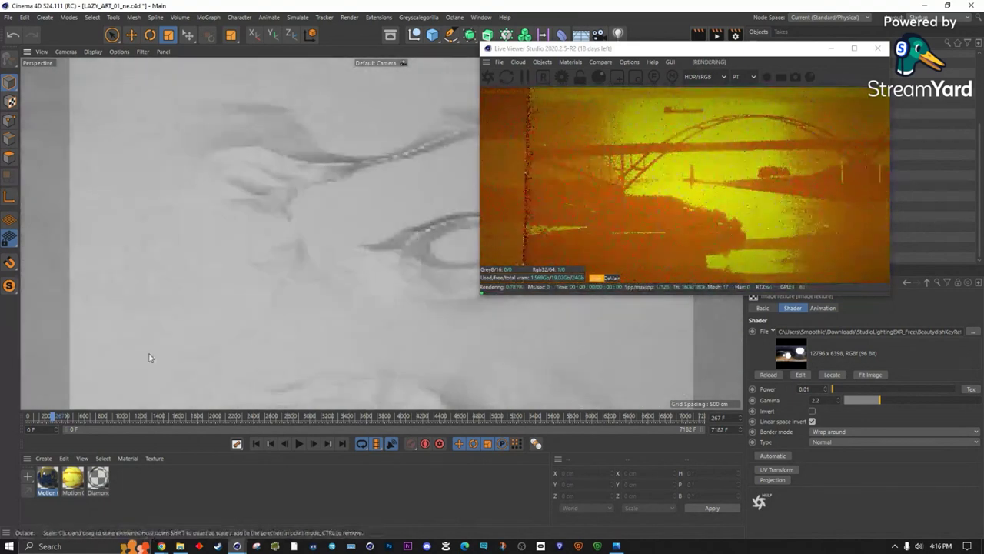
Switch to Photos to compare the source frame 000057.png with the render, and return to Cinema 4D.
left_click(616, 545)
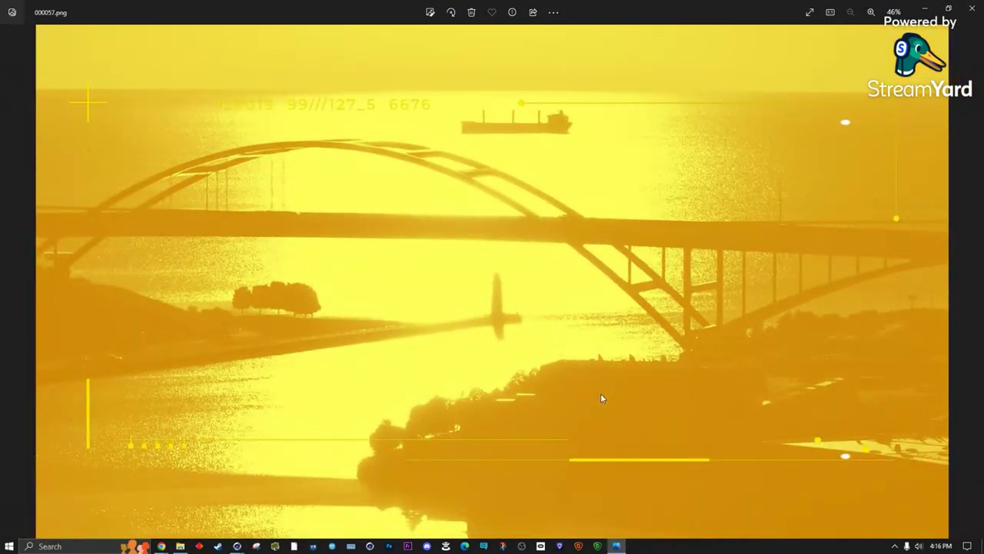
key("alt+Tab")
key("alt+Tab")
key("alt+Tab")
mouse_move(306, 321)
left_mouse_down("alt")
mouse_move(368, 284)
mouse_move(372, 263)
mouse_move(300, 305)
left_mouse_up("alt")
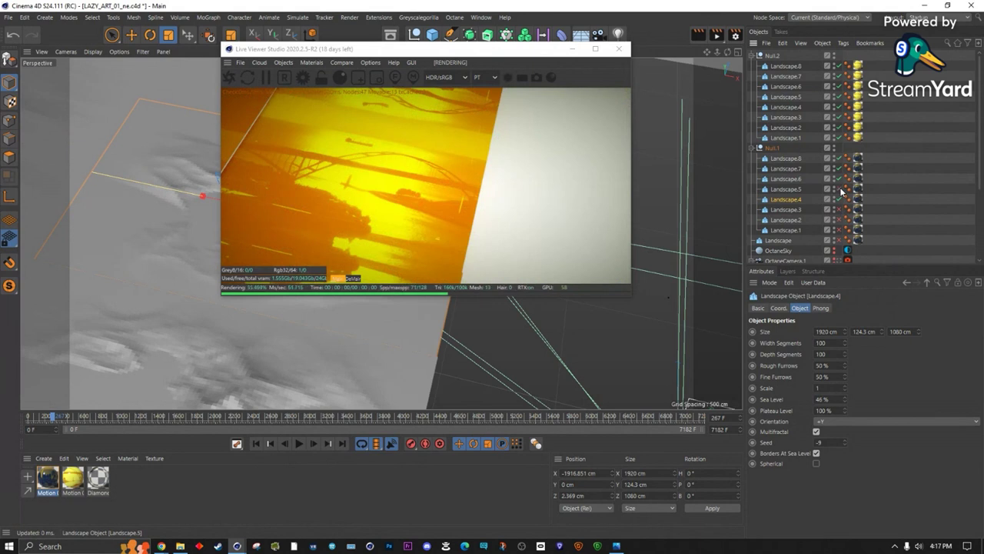
Disable every landscape in Null.1 and Null.2 except Landscape.4 in Null.1, isolating it in the live render.
middle_click_drag(141, 221, 398, 332, "alt")
left_click_drag(398, 332, 812, 243, "alt")
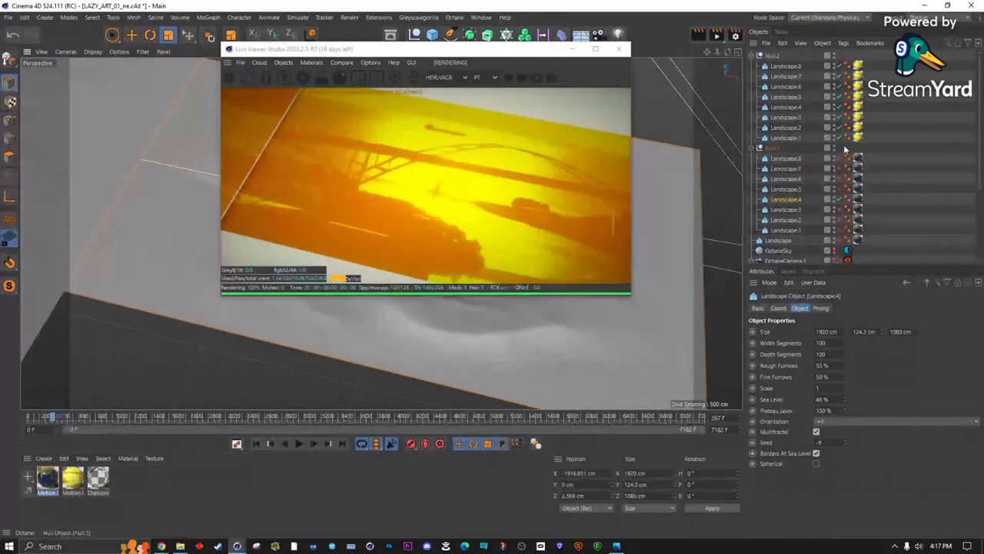
right_click_drag(433, 349, 382, 347, "alt")
middle_click_drag(382, 347, 284, 351, "alt")
left_click_drag(284, 351, 289, 301, "alt")
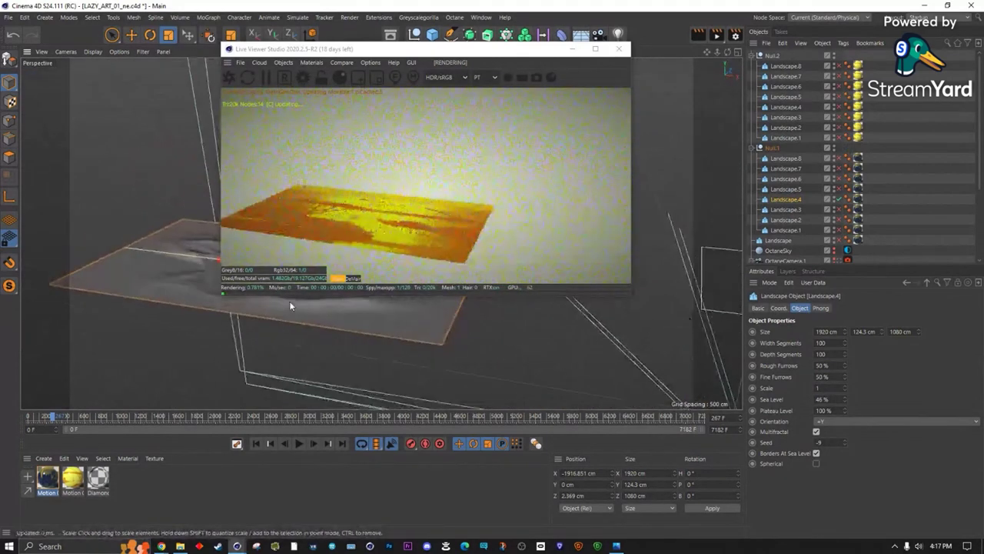
right_click_drag(179, 279, 271, 271, "alt")
left_click_drag(270, 273, 409, 361, "alt")
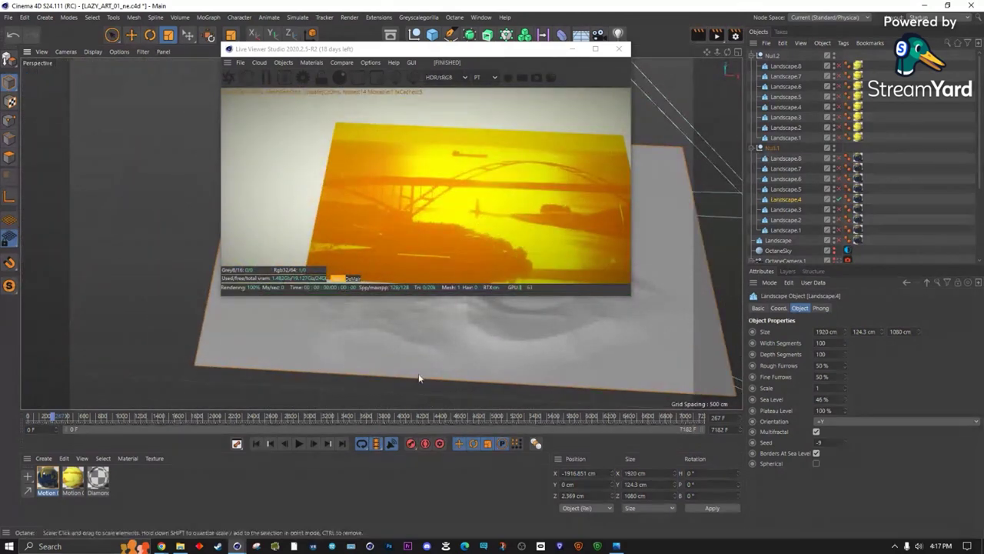
left_click_drag(465, 51, 357, 51)
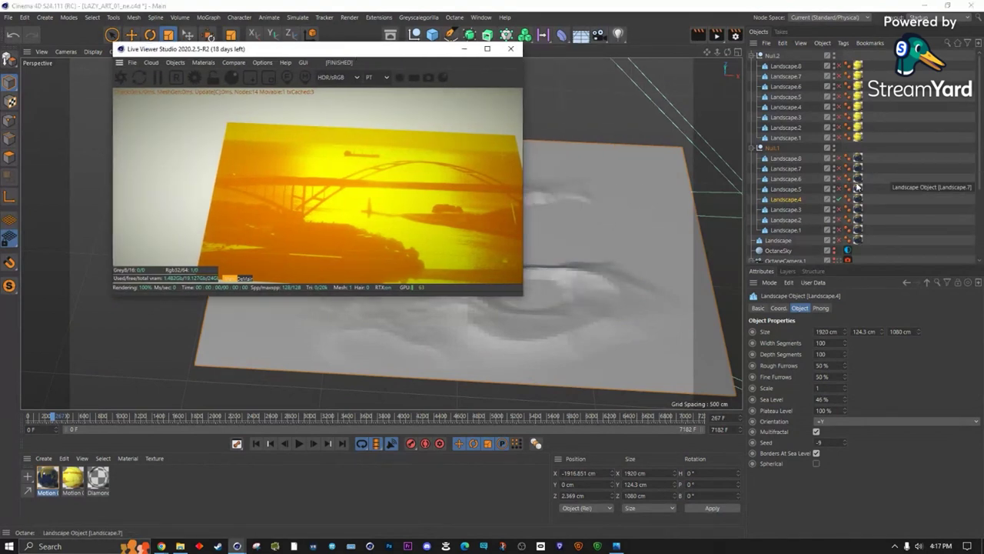
Look through the open windows, including the Chrome project page, and return to Cinema 4D.
key("alt+Tab")
key("Tab")
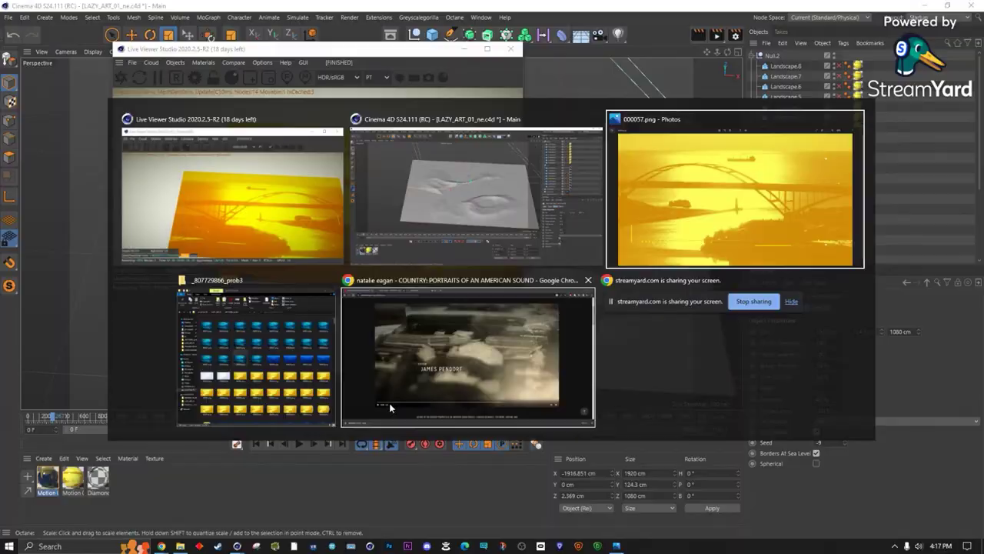
key("alt+Tab")
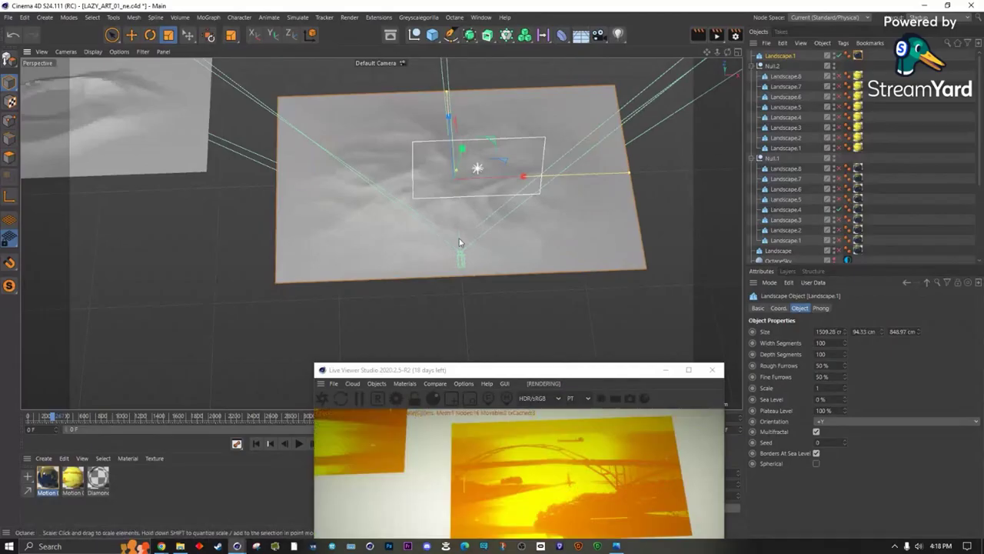
Set the sea level of the standalone Landscape.1 to 79%.
right_click_drag(350, 182, 528, 173, "alt")
left_click_drag(527, 173, 549, 118, "alt")
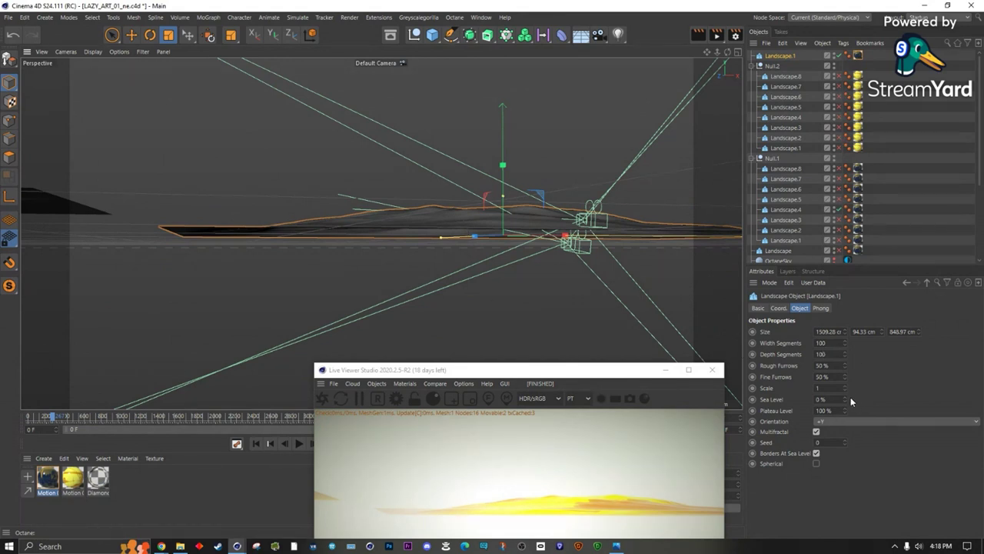
left_click_drag(846, 402, 846, 357)
left_click_drag(513, 238, 490, 211, "alt")
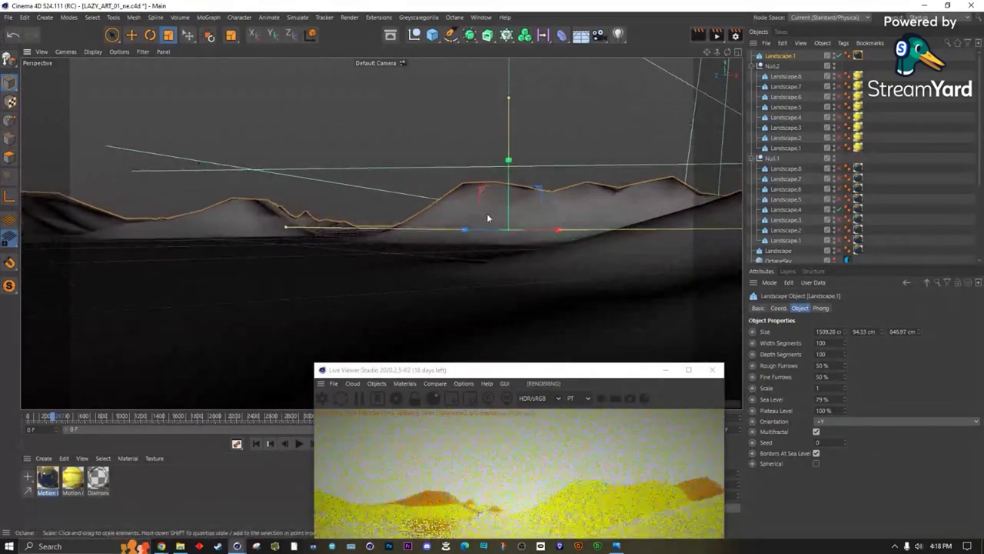
Undo and redo the sea level change on the standalone Landscape.1 to compare both terrain shapes in the render.
left_click_drag(539, 376, 602, 276)
left_click_drag(295, 244, 346, 230, "alt")
left_click_drag(417, 233, 328, 193, "alt")
key("ctrl+z")
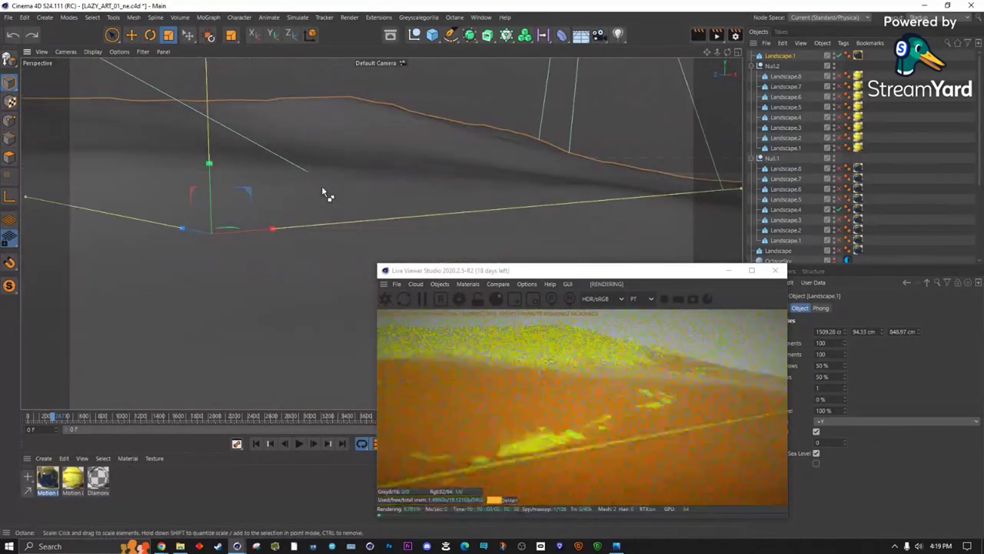
key("ctrl+y")
left_click_drag(299, 289, 439, 209, "alt")
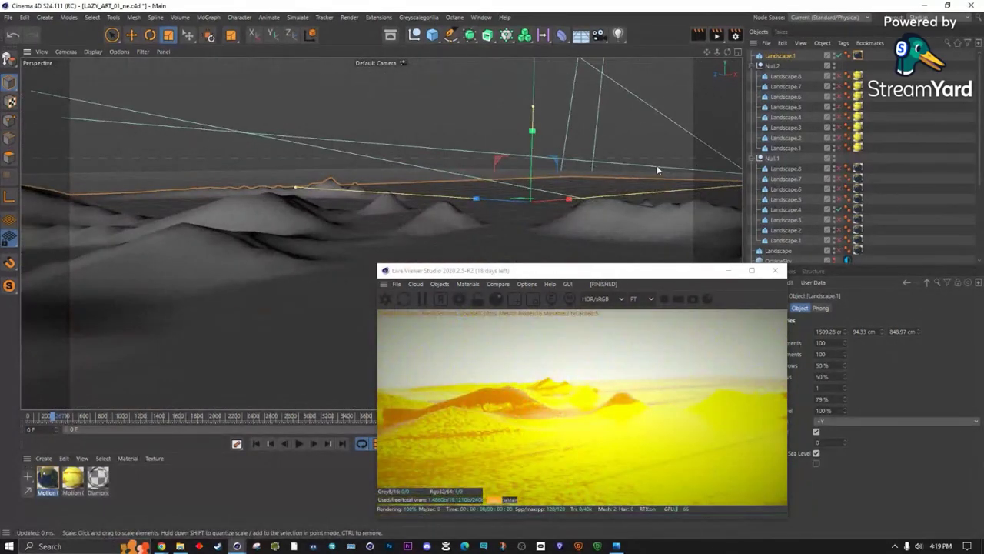
left_click_drag(463, 266, 323, 292, "alt")
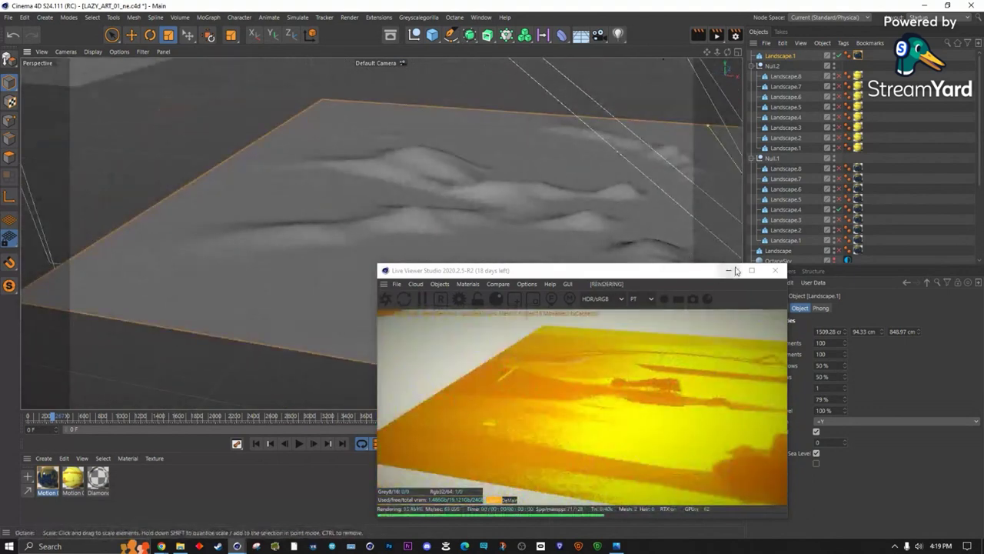
Remove the standalone Landscape.1 and re-enable all landscapes in Null.1 and Null.2.
left_click_drag(694, 275, 539, 392)
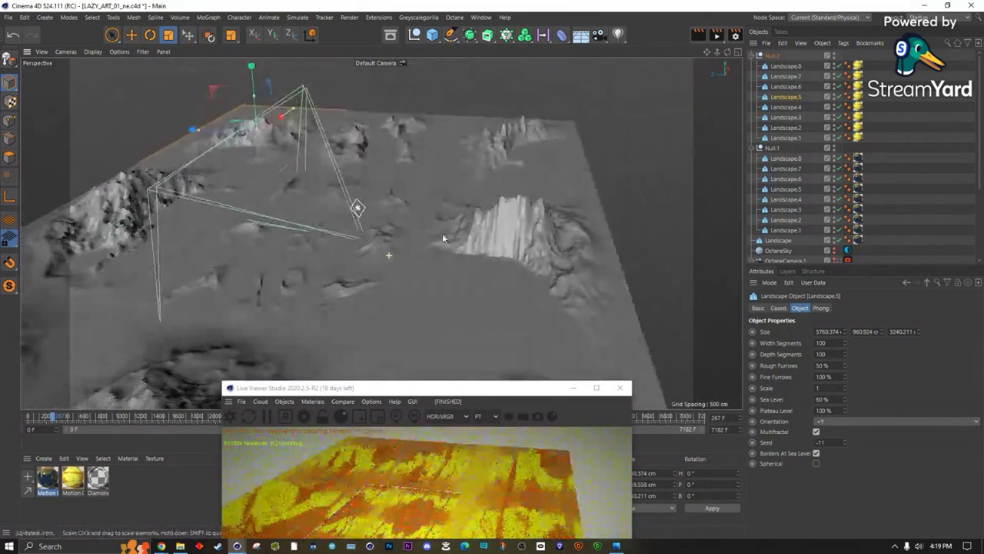
left_click_drag(442, 232, 485, 300, "alt")
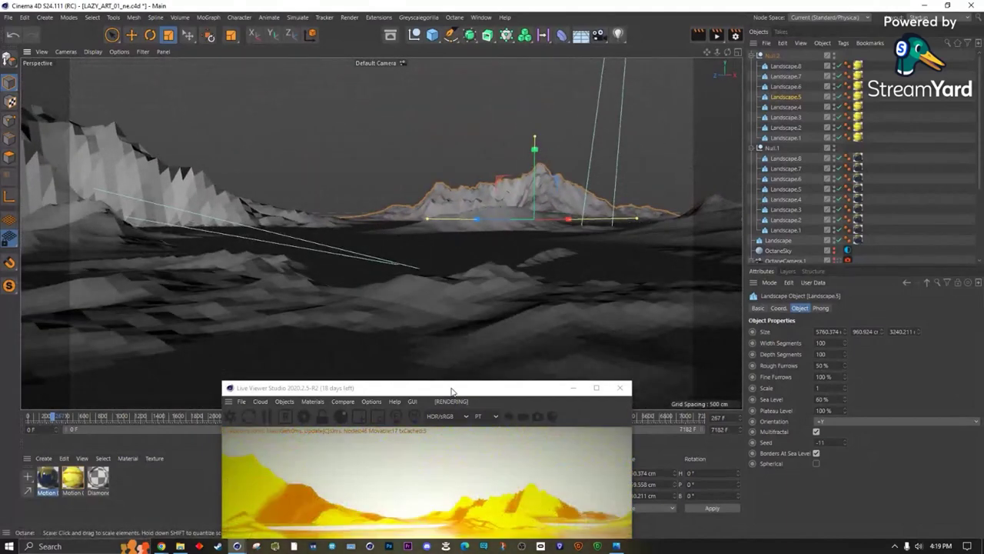
left_click_drag(451, 391, 686, 218)
left_click_drag(343, 286, 294, 299, "alt")
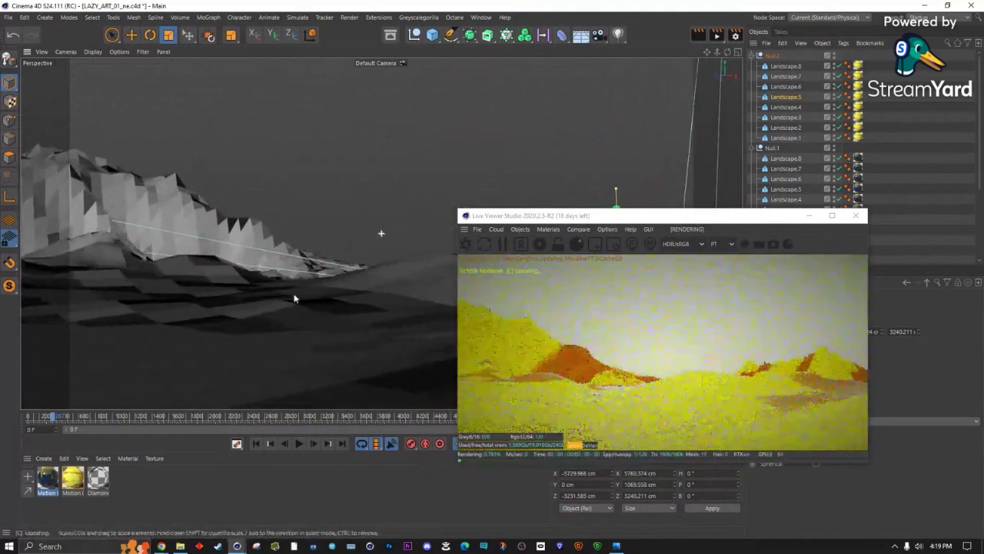
left_click_drag(675, 216, 593, 263)
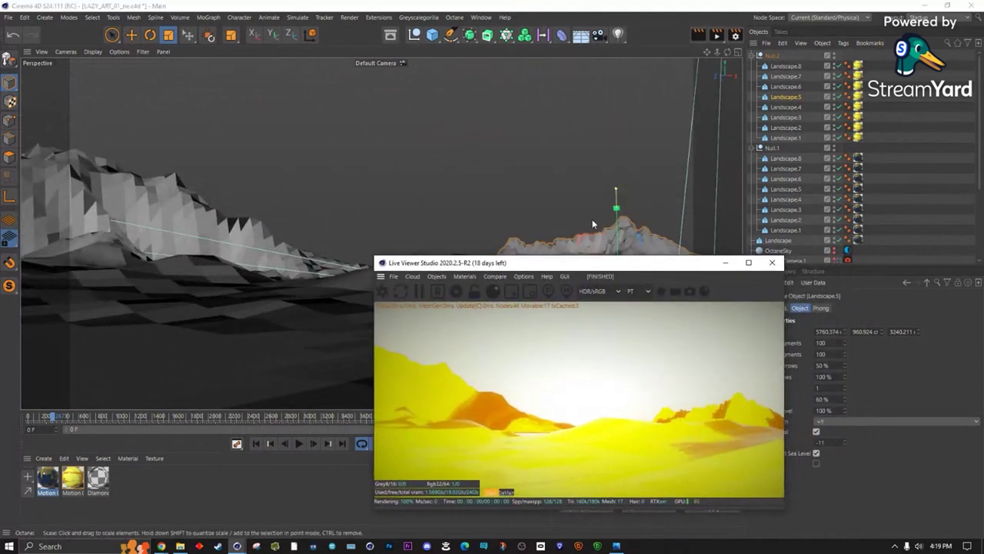
middle_click_drag(352, 341, 421, 335, "alt")
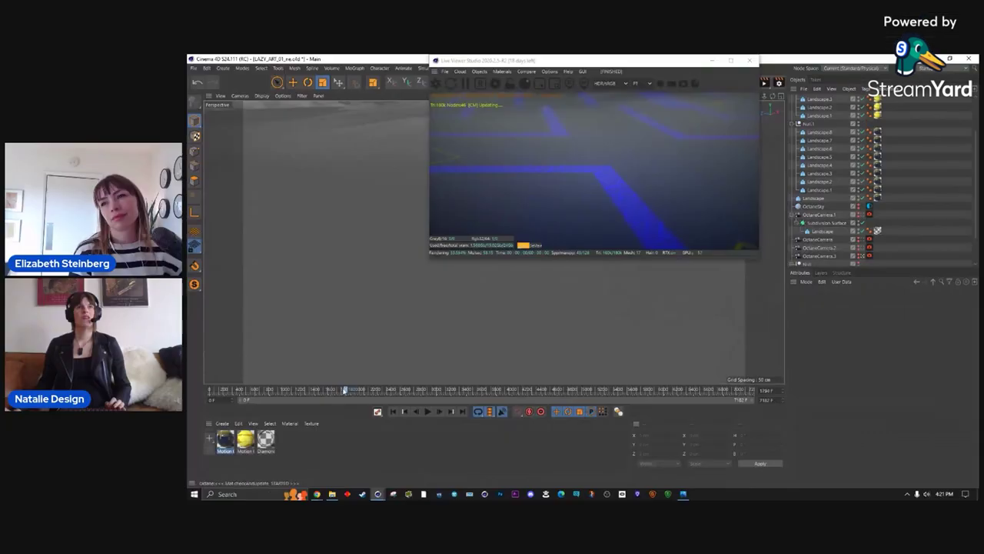
Preview an early frame of the animation, and leave the OctaneCamera.3 view to see the whole terrain from outside.
left_click(215, 391)
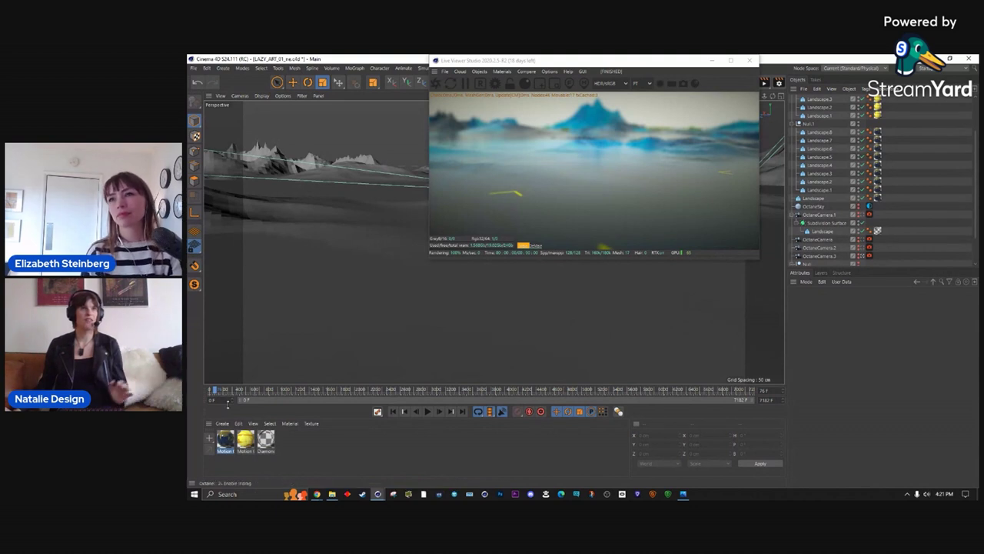
left_click(859, 257)
right_click_drag(396, 304, 329, 319, "alt")
left_click_drag(329, 318, 359, 334, "alt")
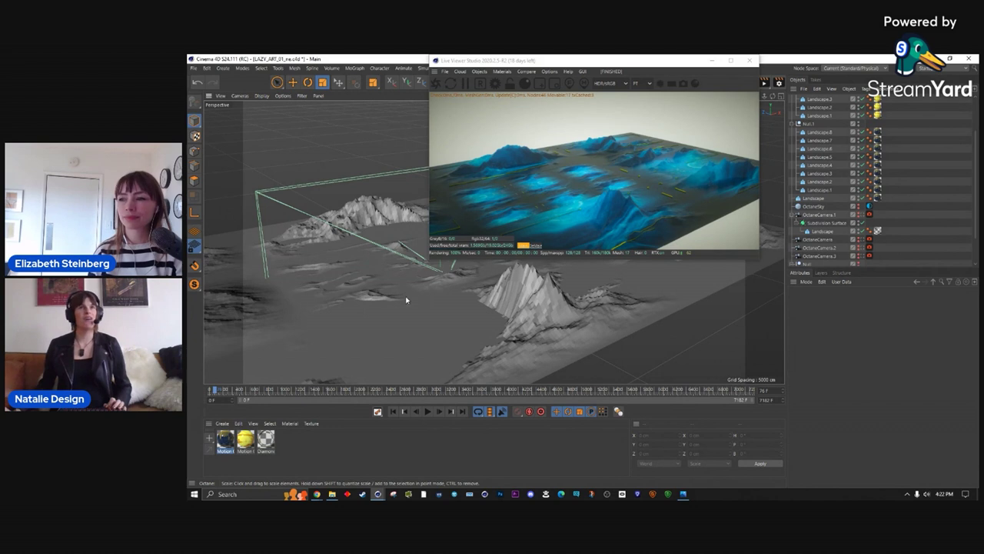
Move the timeline to frame 1162 and view the animated texture on the terrain up close.
scroll(406, 300, "up", 2)
scroll(406, 308, "up", 4)
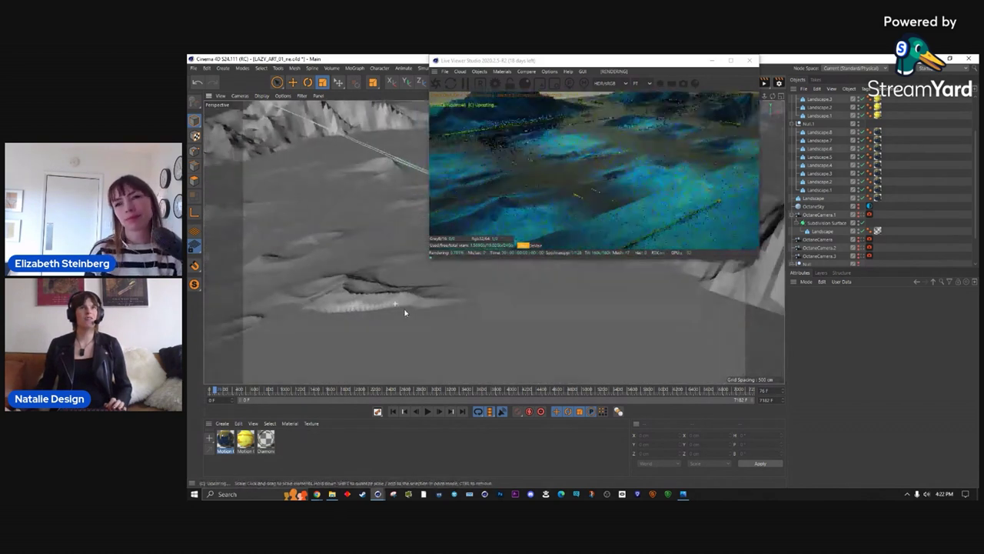
scroll(405, 312, "up", 2)
left_click_drag(255, 391, 297, 390)
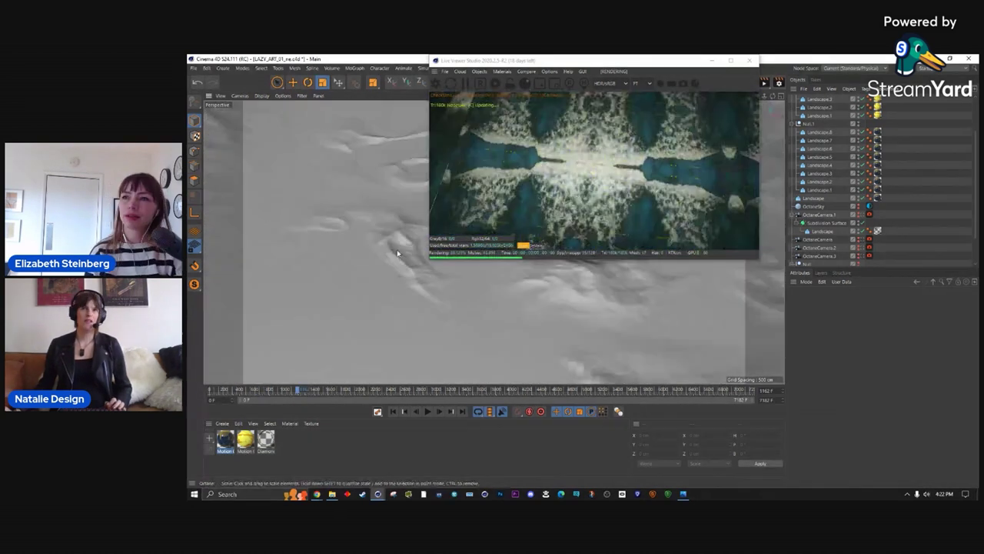
Move the timeline to frame 1226 and briefly play the animation to check the moving texture.
scroll(396, 248, "down", 3)
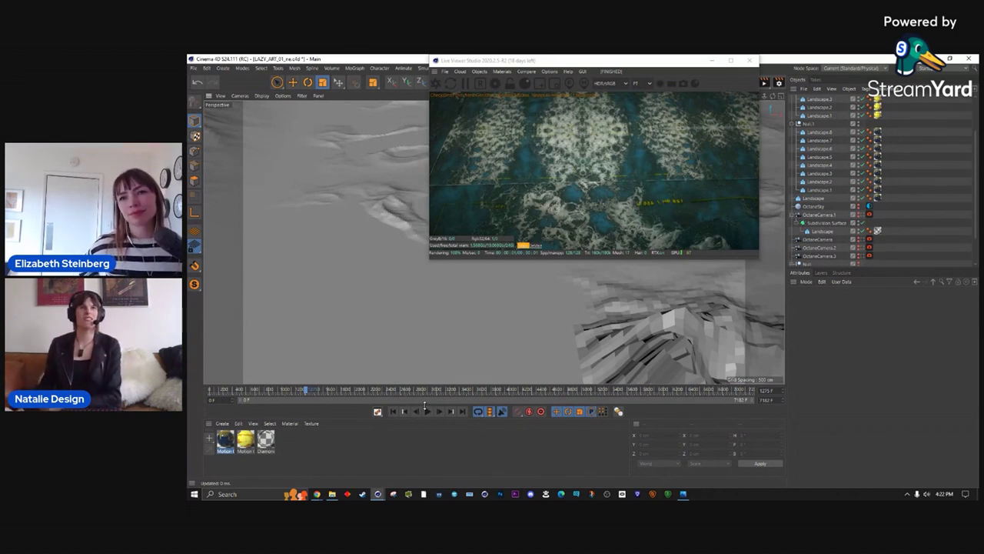
left_click(300, 390)
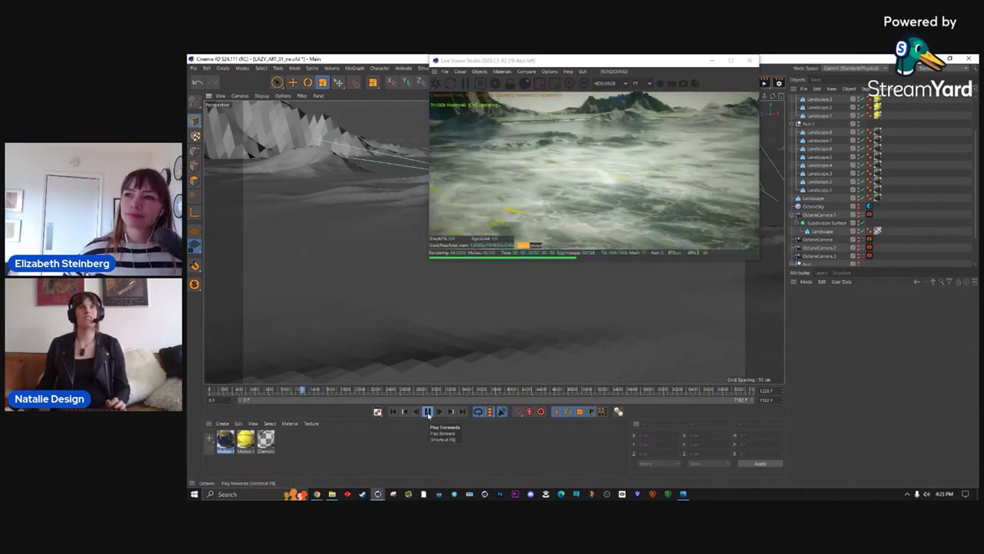
left_click(427, 412)
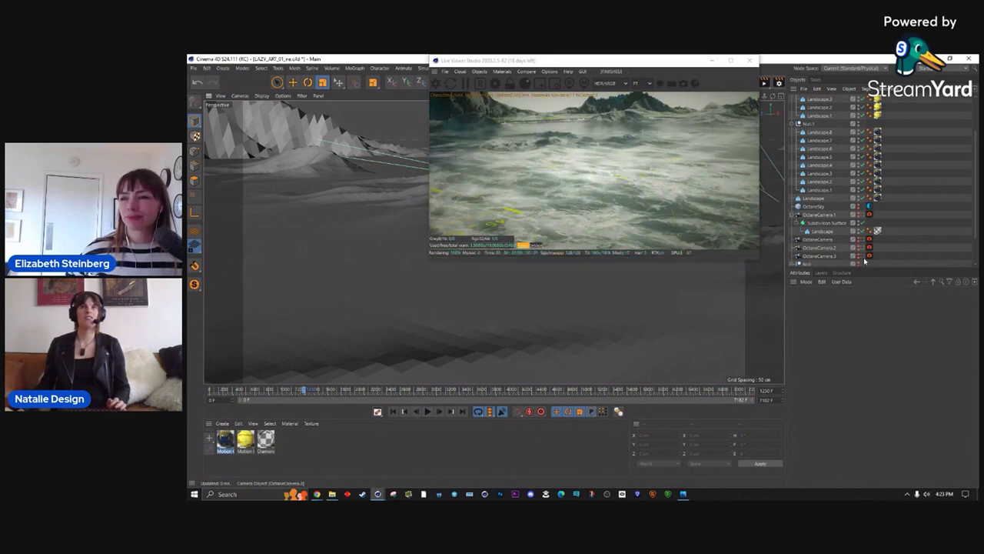
Look through OctaneCamera.3 at a slightly earlier frame and inspect the render in an enlarged Live Viewer.
left_click(819, 258)
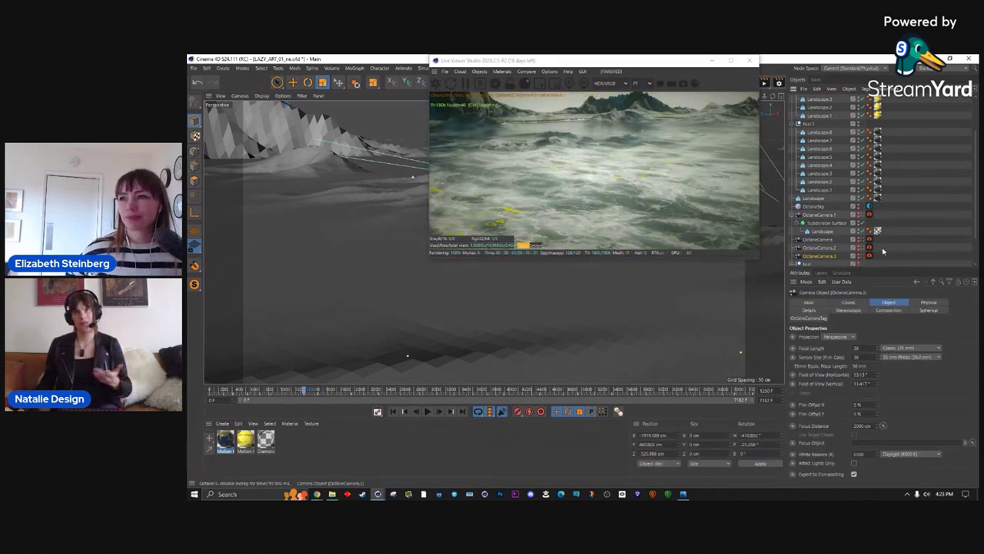
left_click(864, 256)
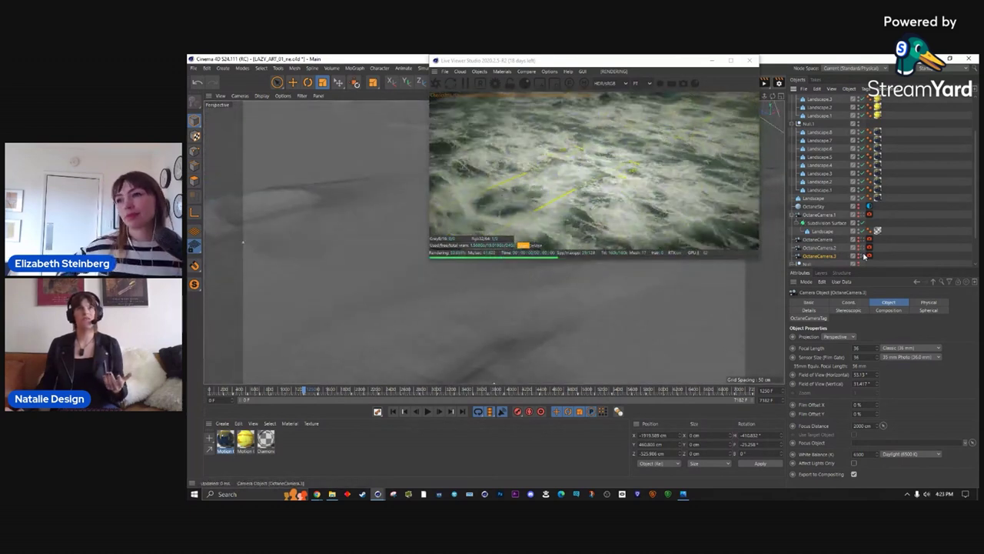
mouse_move(305, 391)
left_mouse_down()
mouse_move(321, 390)
mouse_move(292, 391)
left_mouse_up()
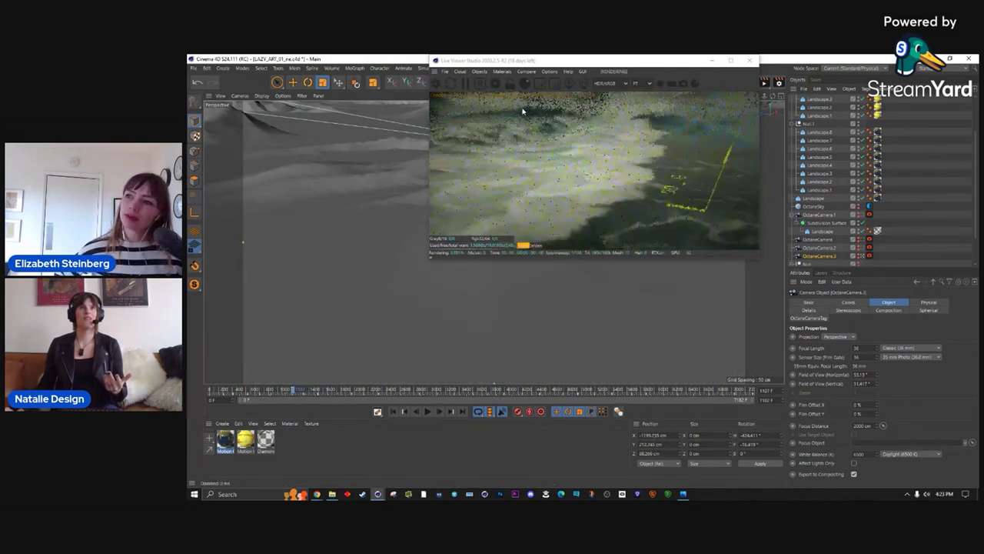
left_click(732, 61)
left_click(732, 61)
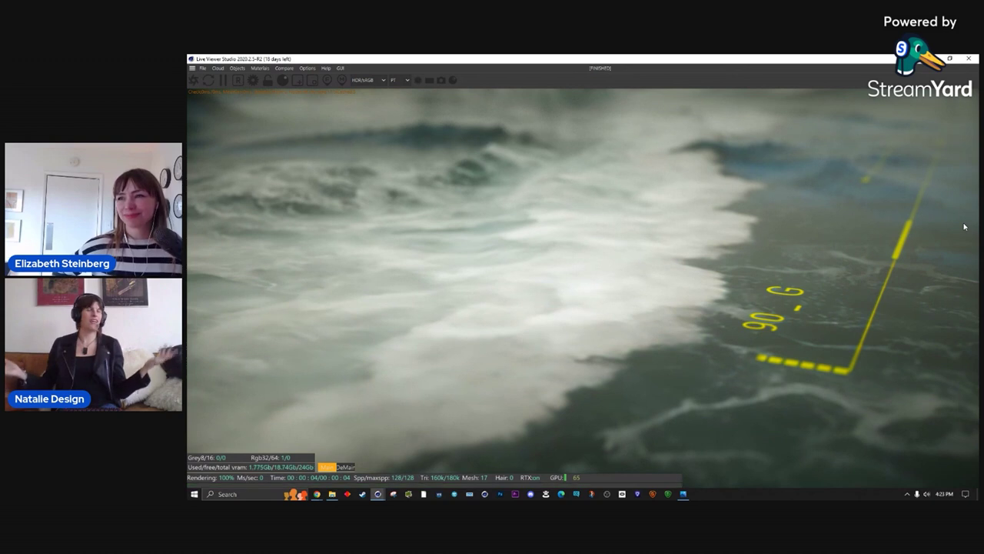
left_click(948, 58)
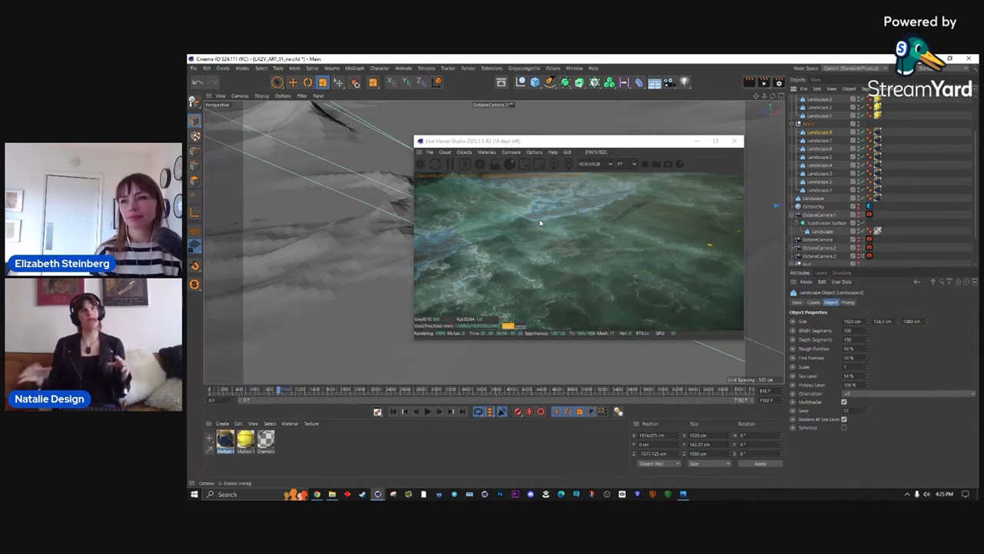
Move the timeline to frame 3572 and copy the diffuse texture shader of the first Motion material.
left_click_drag(308, 392, 481, 392)
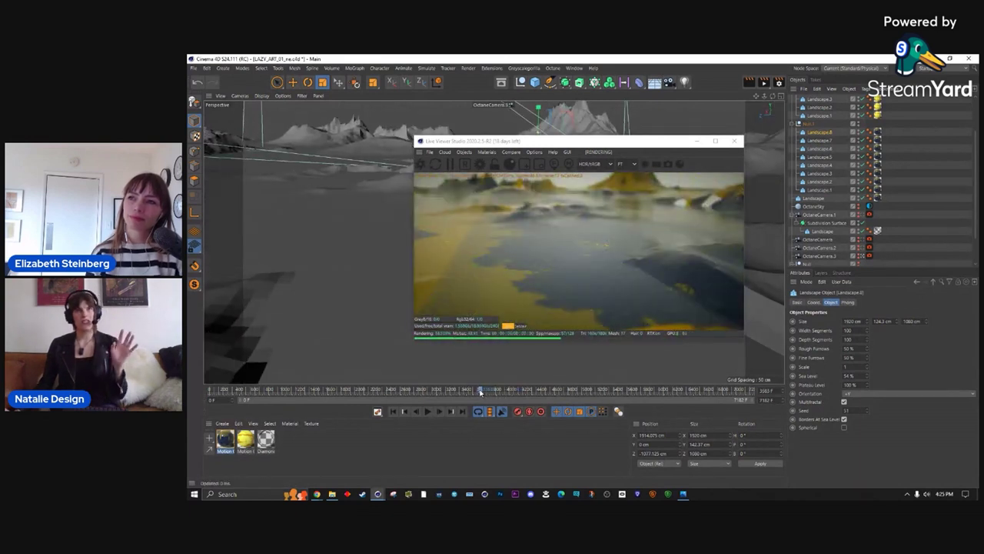
left_click_drag(480, 393, 479, 392)
left_click(225, 440)
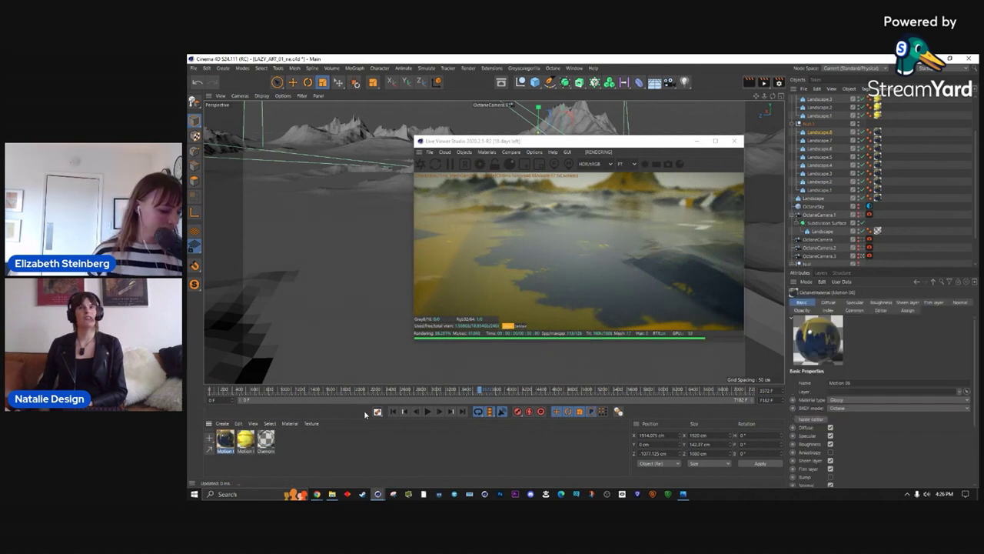
left_click(830, 304)
left_click(802, 303)
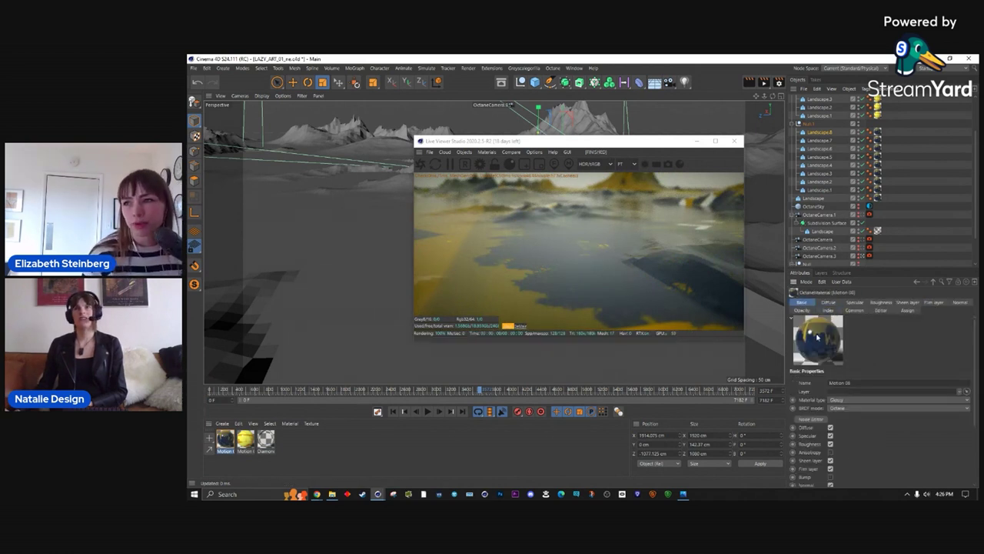
scroll(838, 476, "down", 2)
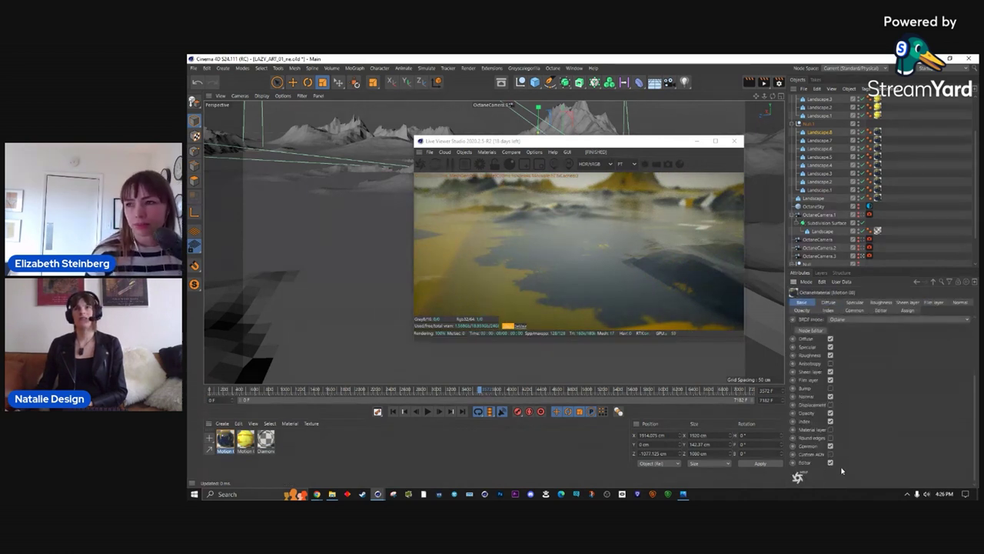
left_click(830, 303)
left_click(821, 423)
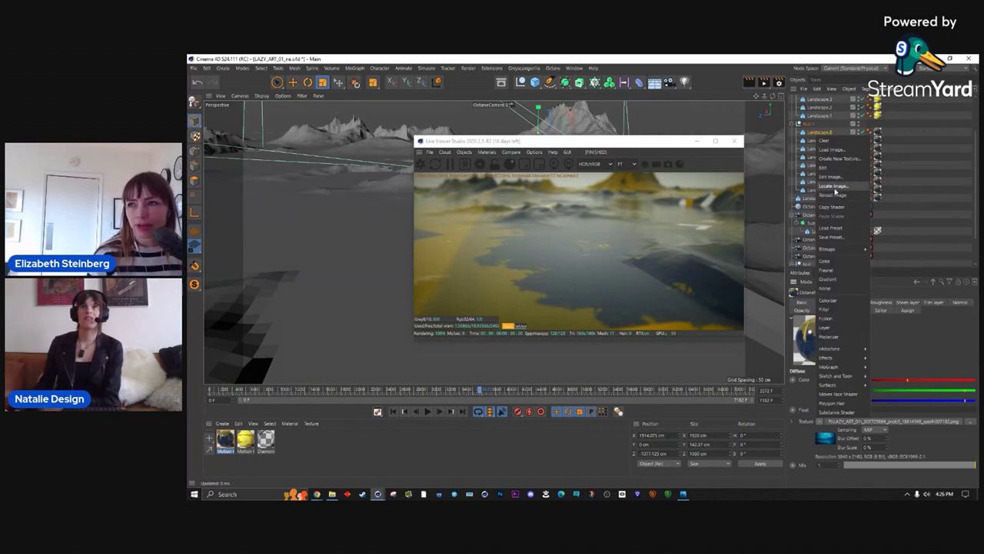
left_click(835, 208)
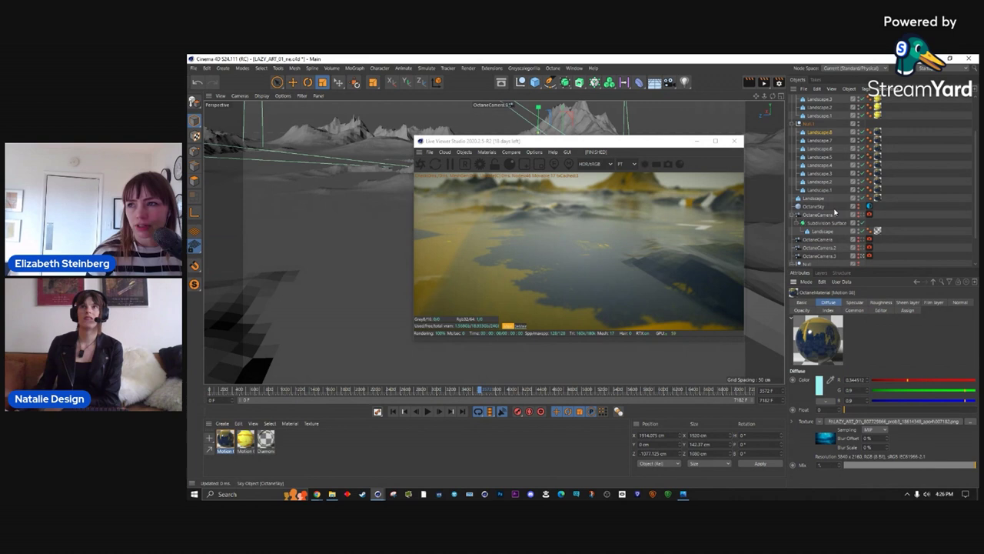
Enable displacement on the first Motion material and set the displacement shader's level of detail to 256x256.
left_click(801, 302)
scroll(859, 472, "down", 4)
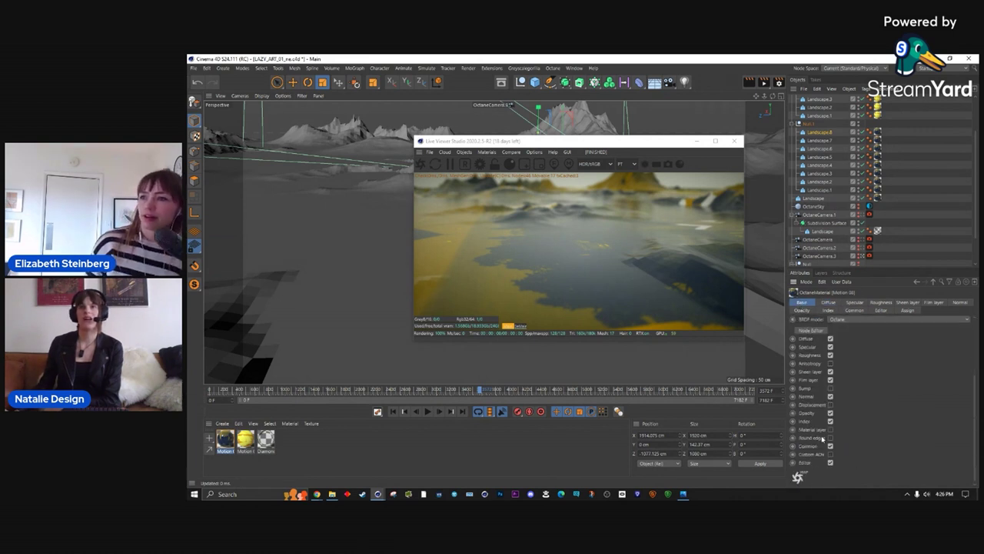
left_click(830, 404)
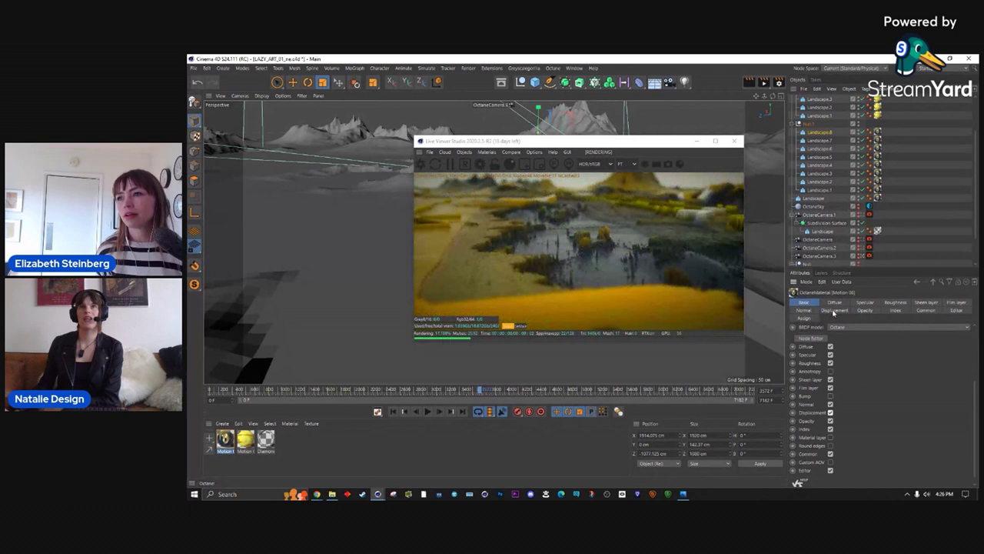
left_click(834, 309)
left_click(819, 388)
left_click(817, 422)
left_click(833, 406)
left_click(832, 332)
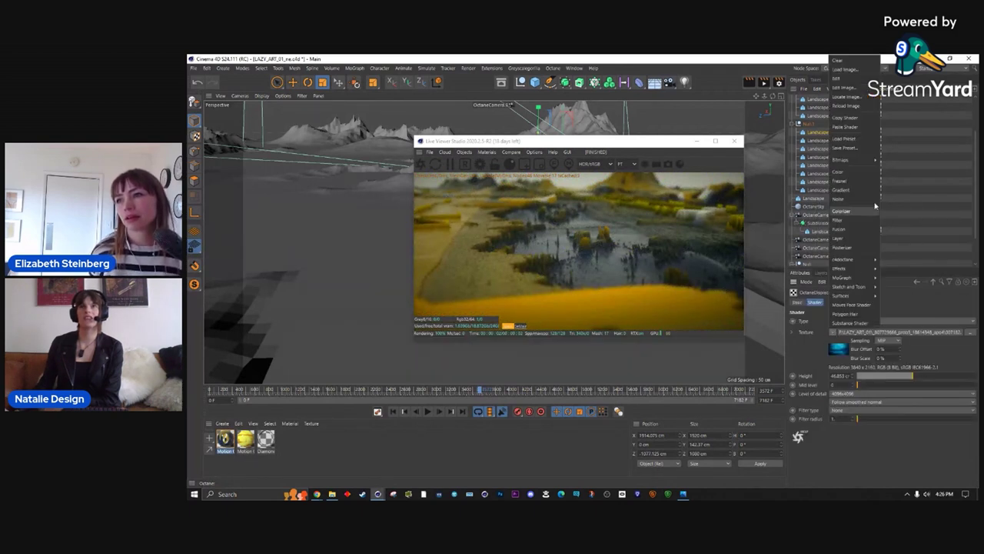
left_click(854, 454)
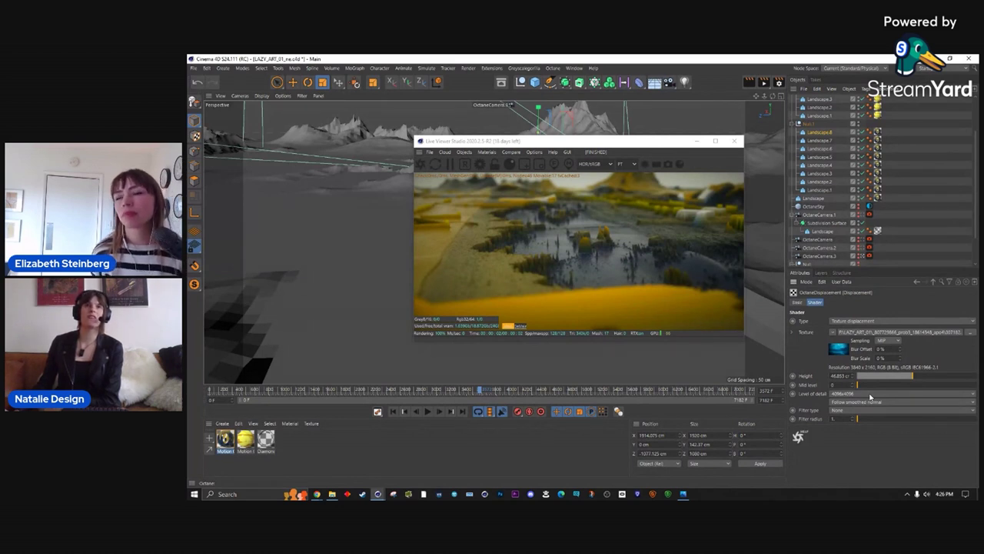
left_click(870, 396)
left_click(861, 409)
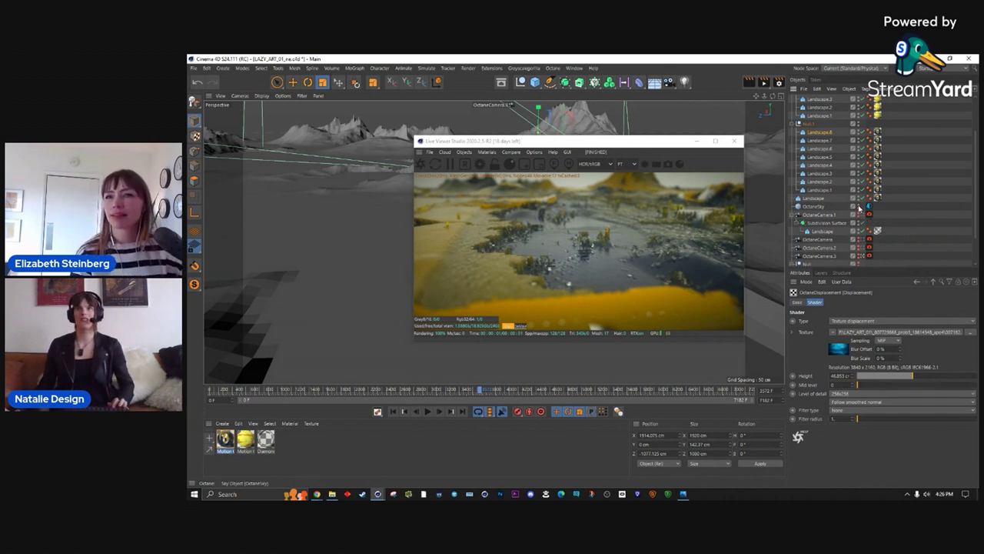
Switch on the OctaneSky and preview the displaced terrain at frames 3408 and 2841.
left_click(859, 207)
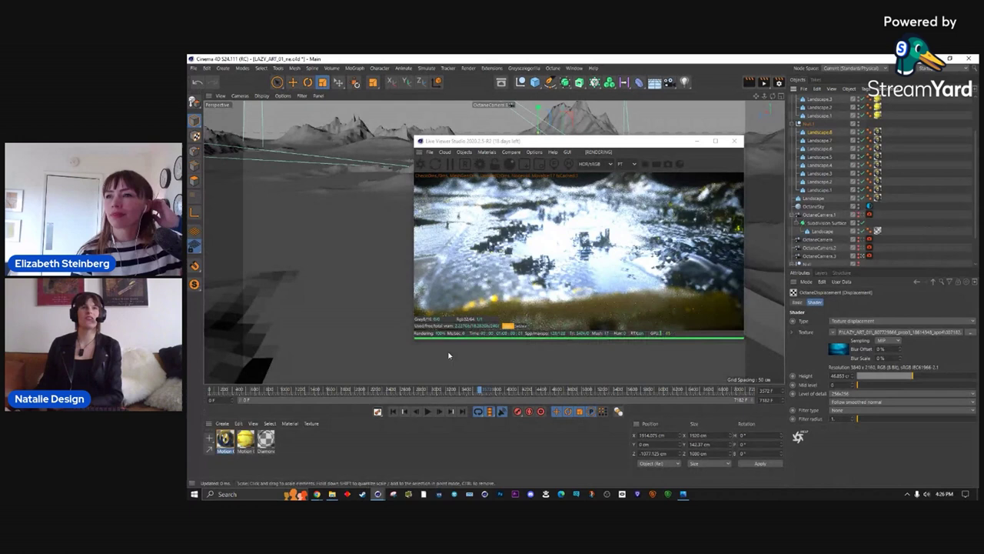
left_click_drag(479, 389, 467, 390)
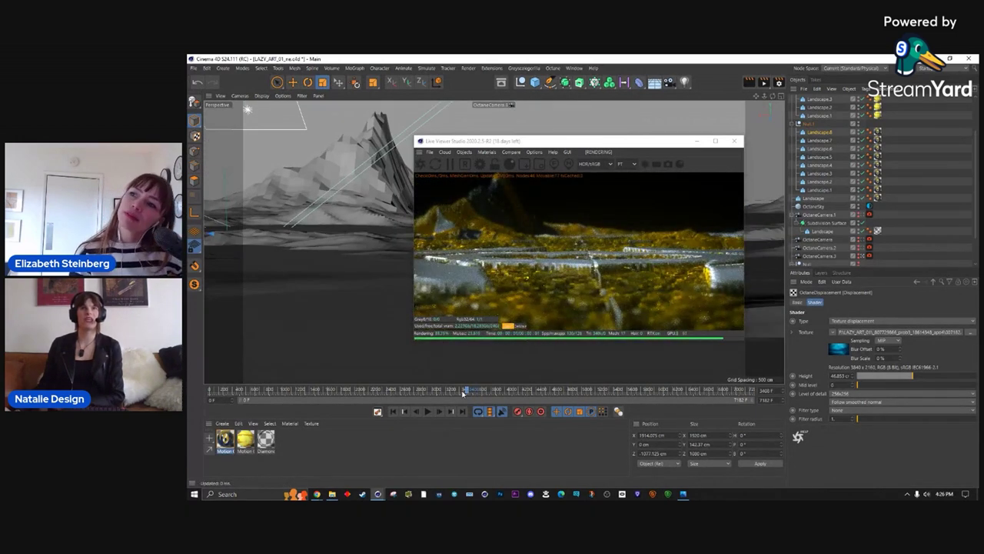
left_click_drag(459, 391, 425, 392)
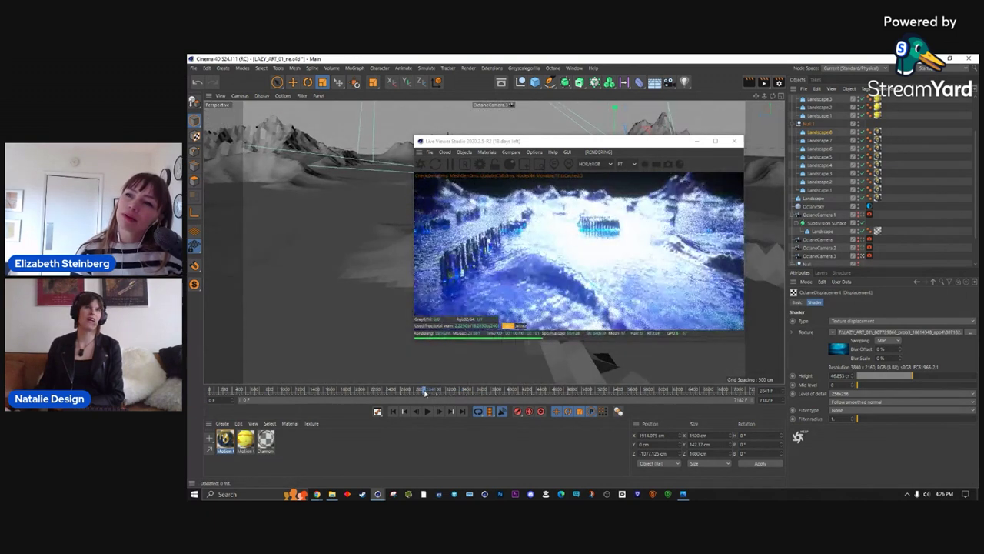
Set the displacement level of detail to 512x512 and switch off the OctaneSky.
left_click(859, 394)
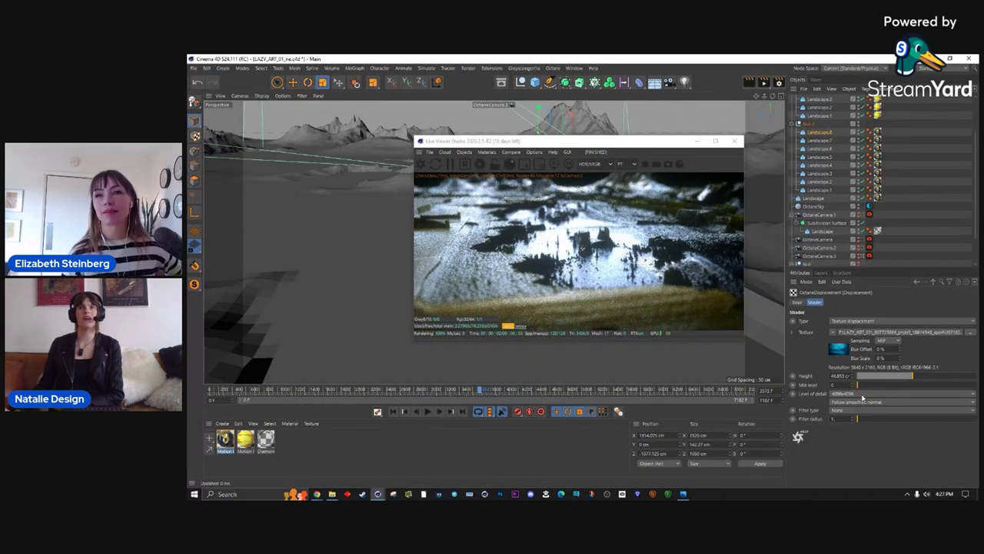
left_click(862, 395)
left_click(859, 400)
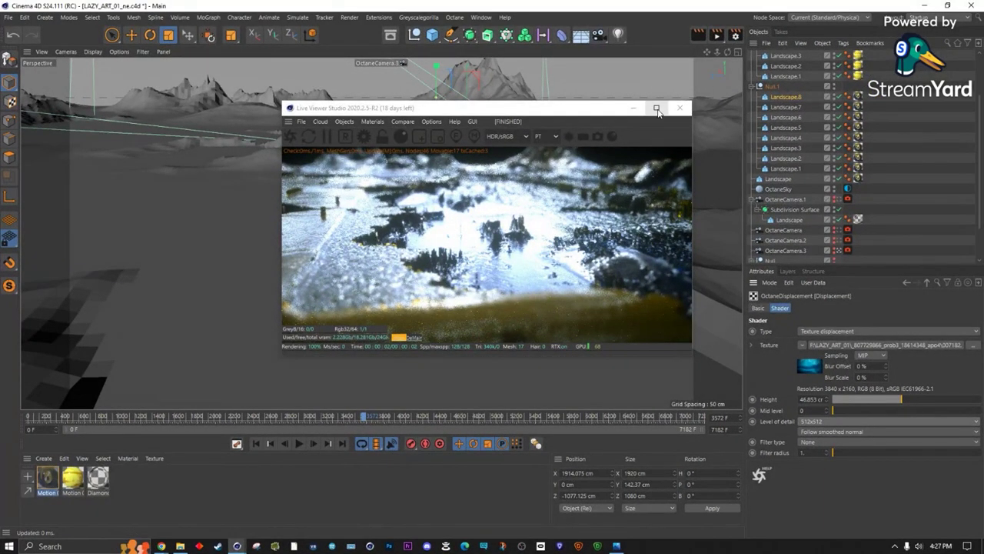
left_click(835, 188, "alt")
left_click(836, 188, "alt")
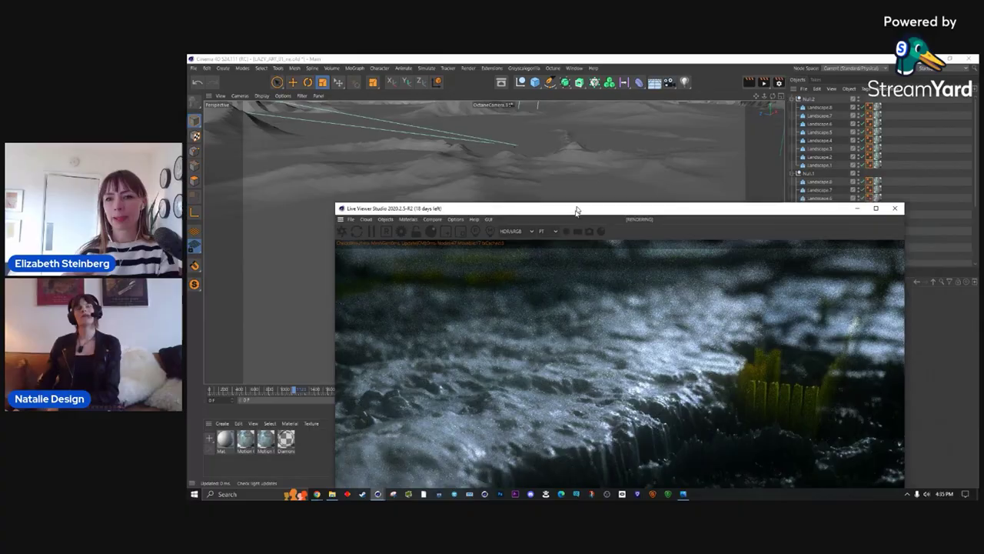
Create a new empty project and move the Live Viewer clear of the viewport.
left_click_drag(576, 208, 584, 408)
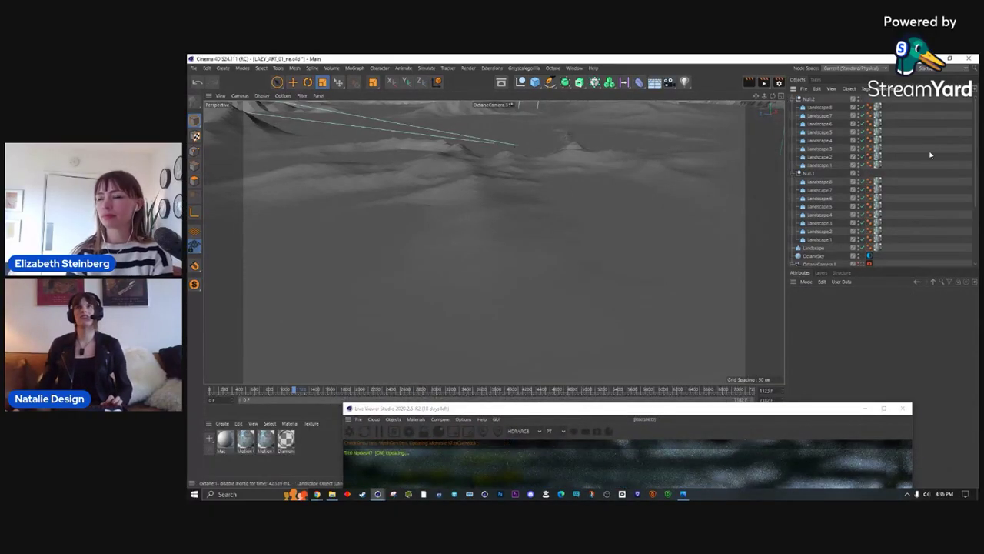
left_click(194, 68)
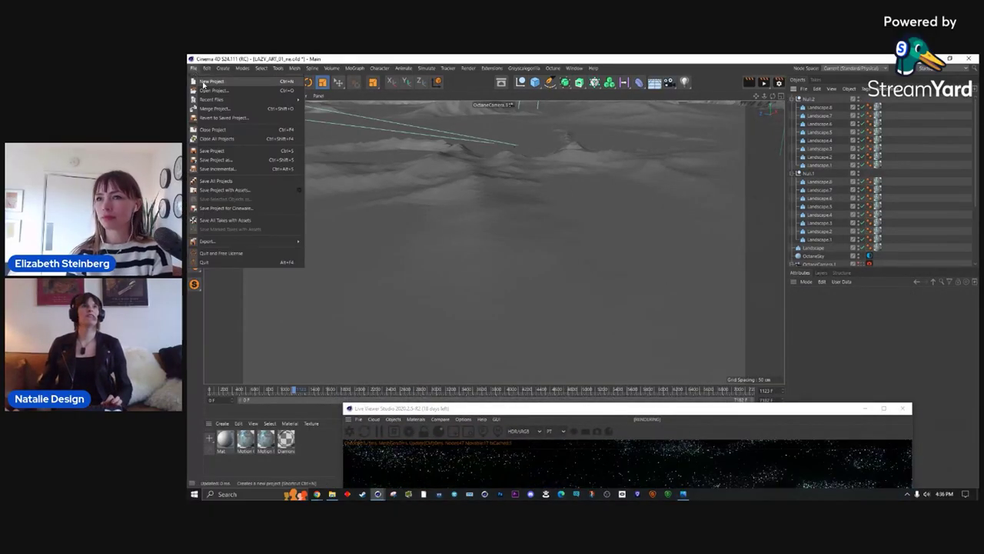
left_click(223, 83)
left_click_drag(584, 409, 551, 447)
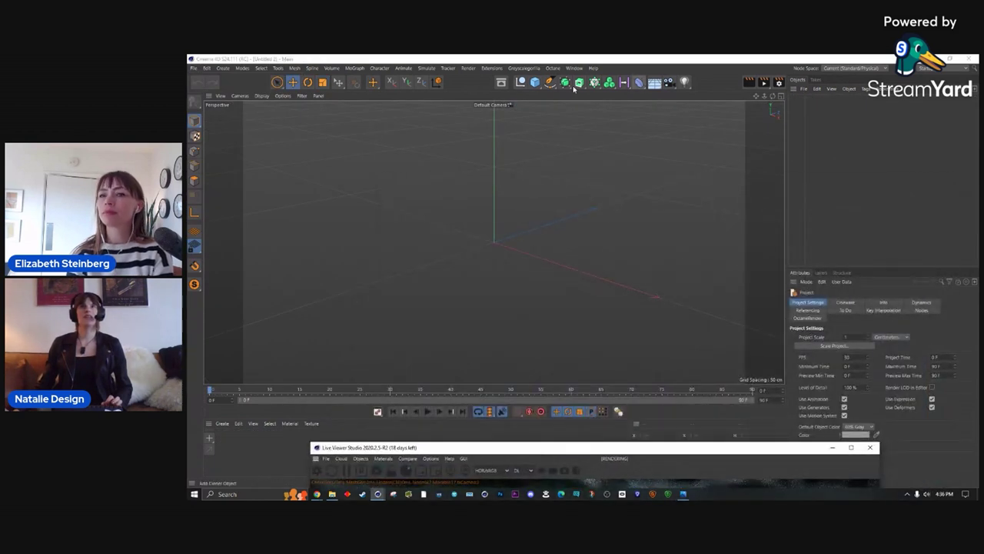
Add a Landscape object, set its sea level to 74%, and frame its peaks from close to the ground.
left_click(535, 83)
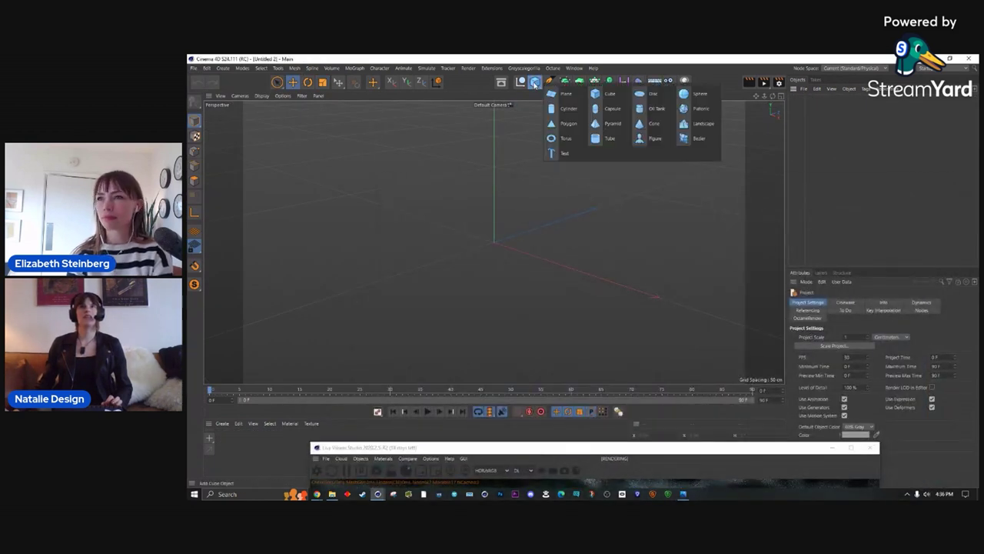
left_click(704, 127)
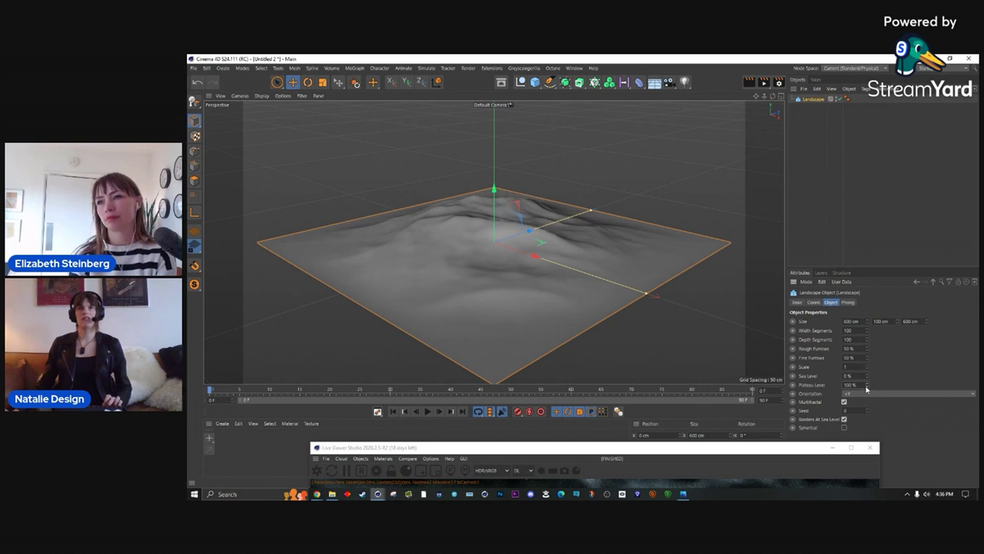
left_click_drag(866, 379, 865, 348)
right_click_drag(450, 241, 581, 254, "alt")
left_click_drag(577, 270, 517, 234, "alt")
right_click_drag(517, 234, 547, 253, "alt")
left_click_drag(546, 253, 581, 192, "alt")
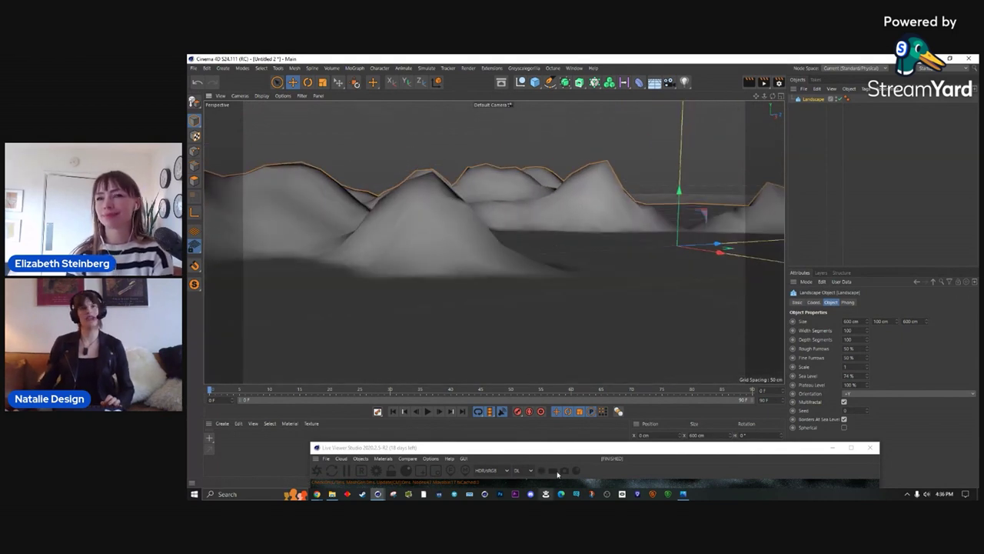
Bring the Live Viewer back over the viewport and render the new landscape scene in it.
left_click_drag(554, 449, 583, 99)
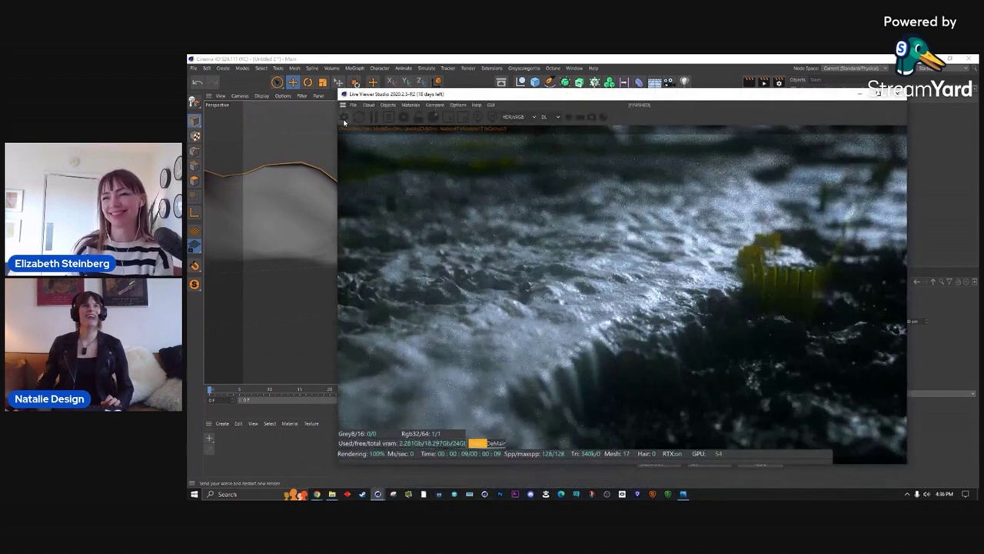
left_click(343, 117)
left_click_drag(527, 97, 531, 127)
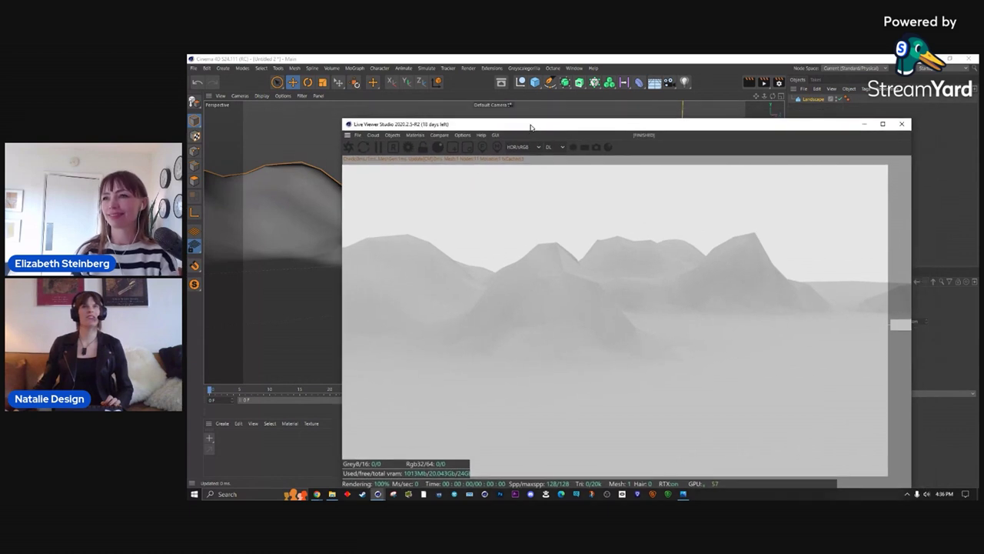
Create an Octane Glossy material.
left_click(412, 136)
mouse_move(392, 135)
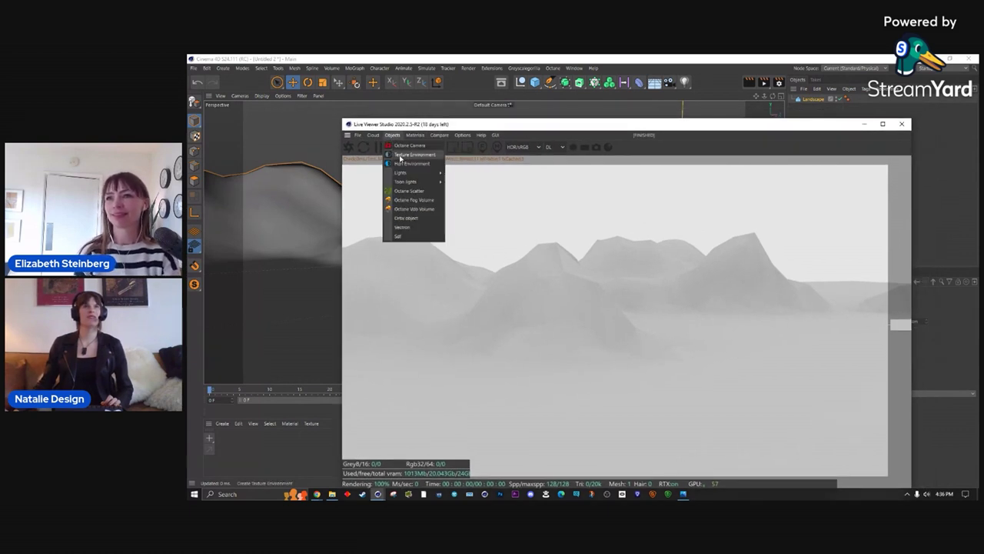
mouse_move(405, 181)
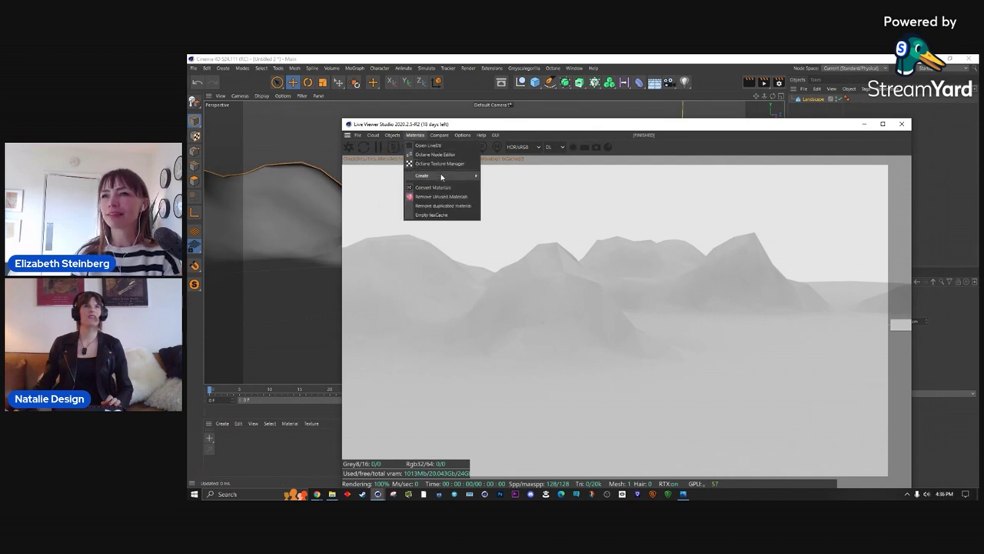
mouse_move(441, 176)
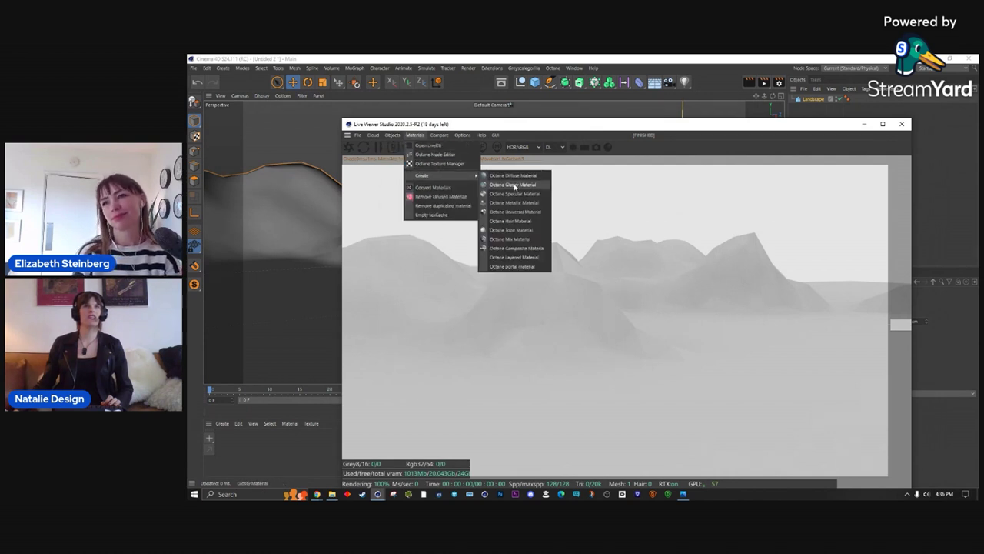
left_click(514, 184)
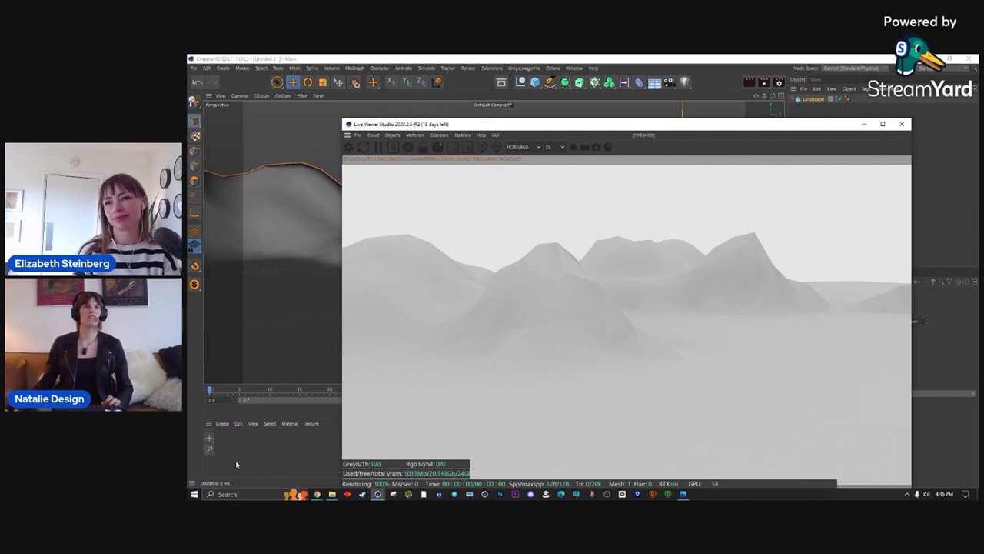
mouse_move(466, 125)
left_mouse_down()
mouse_move(691, 114)
mouse_move(499, 193)
mouse_move(443, 453)
mouse_move(467, 118)
left_mouse_up()
left_click(414, 128)
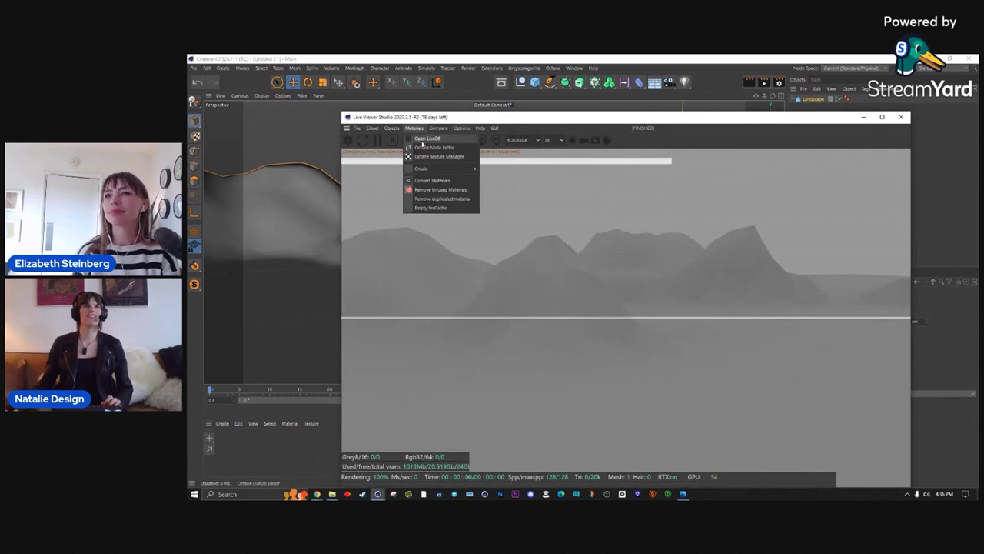
mouse_move(438, 168)
left_click(533, 182)
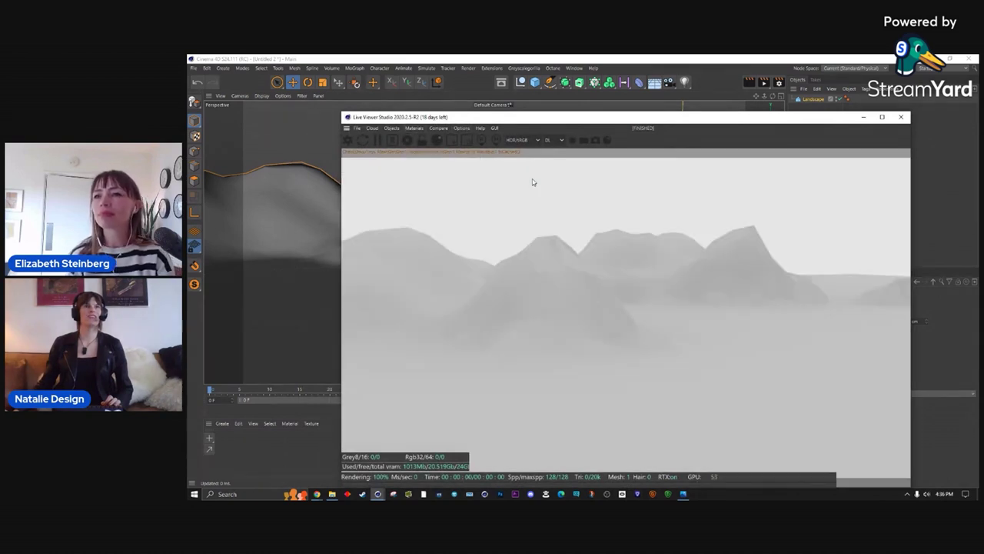
left_click_drag(747, 116, 764, 96)
left_click(225, 444)
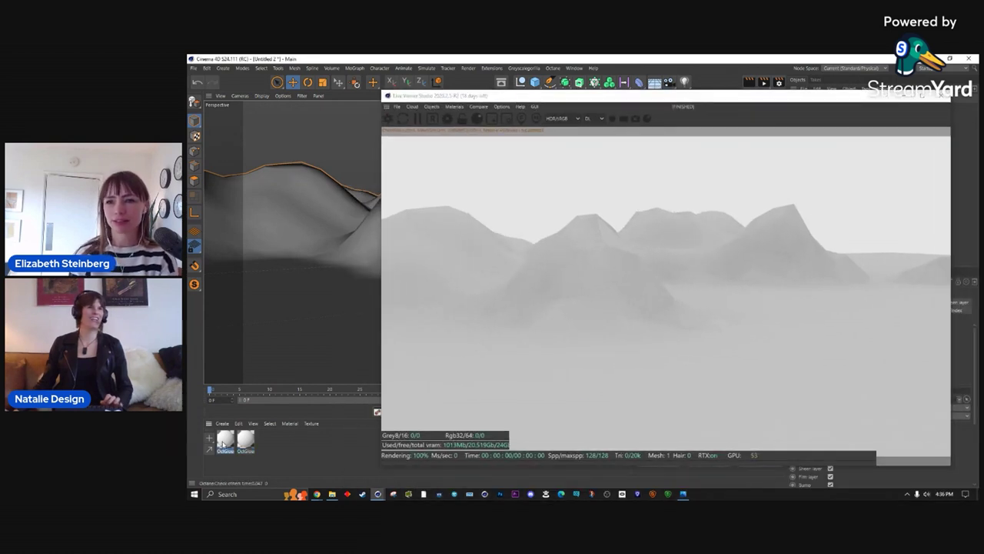
key("Delete")
Assign the glossy material to the landscape and set its diffuse color to dark grey, about 0.08 red, 0.08 green and 0.1 blue.
left_click_drag(223, 444, 304, 303)
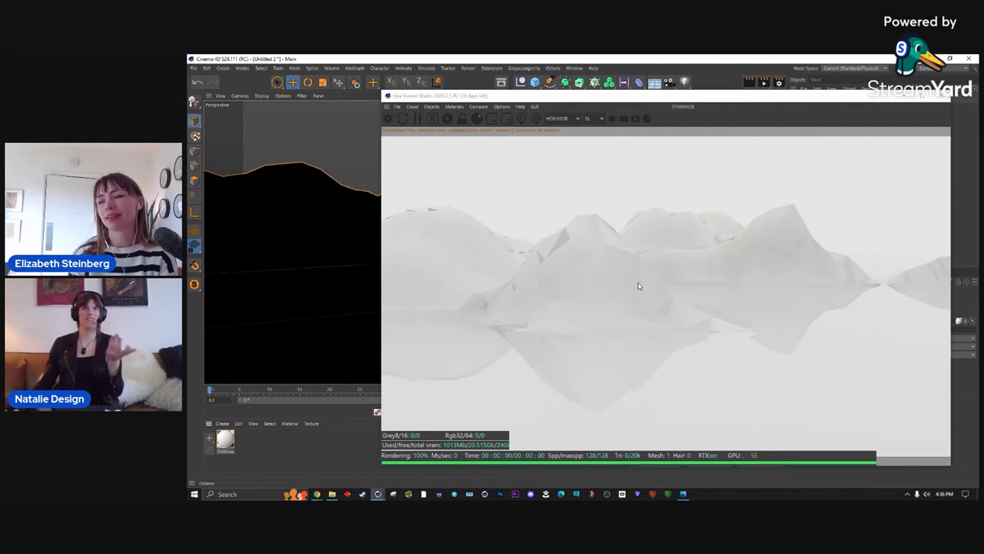
left_click(226, 442)
left_click_drag(709, 100, 499, 101)
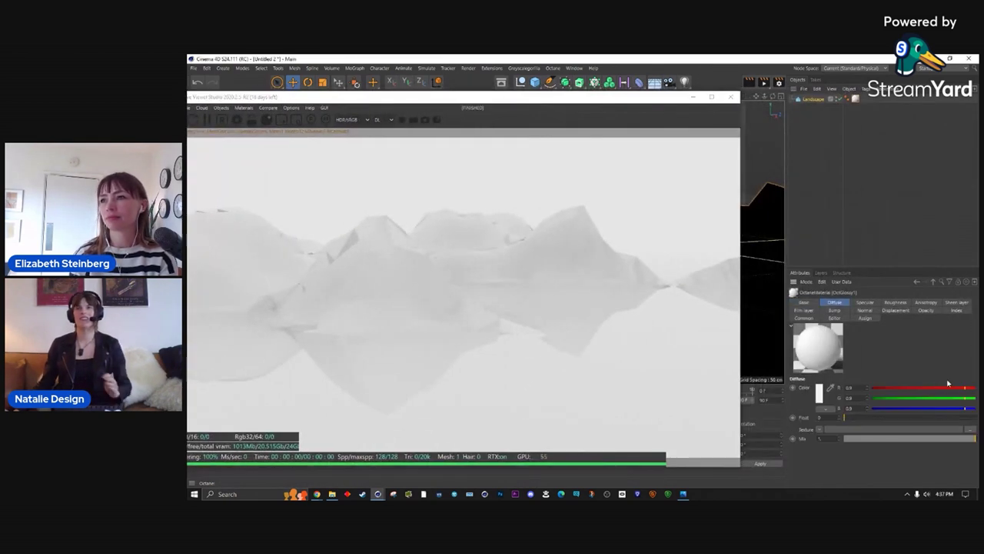
left_click(918, 389)
left_click(918, 398)
left_click(919, 410)
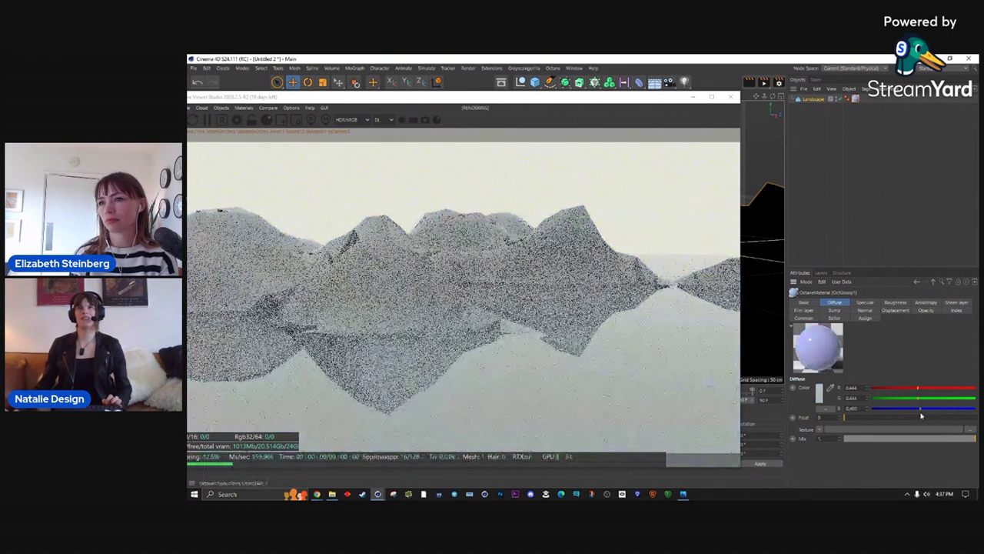
left_click(880, 388)
left_click(880, 398)
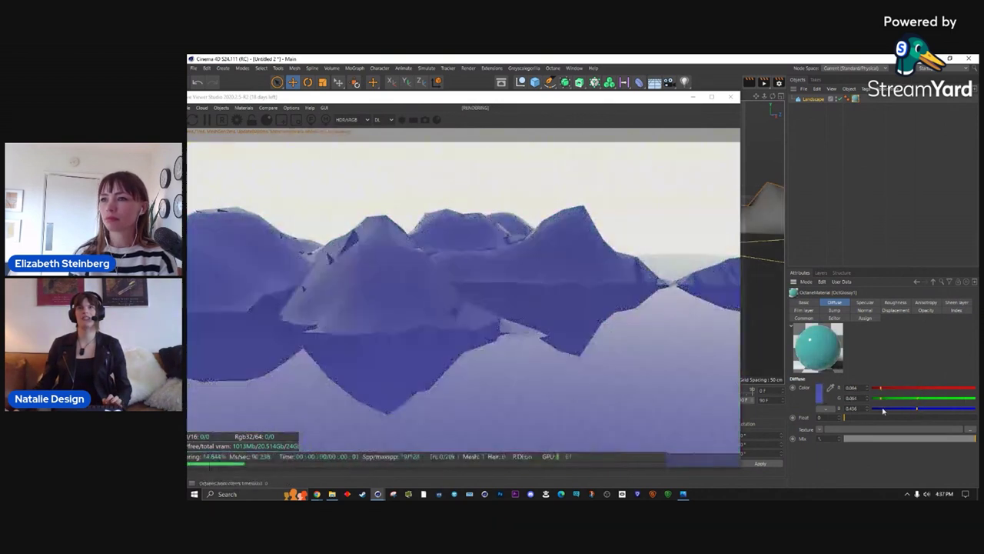
left_click(883, 408)
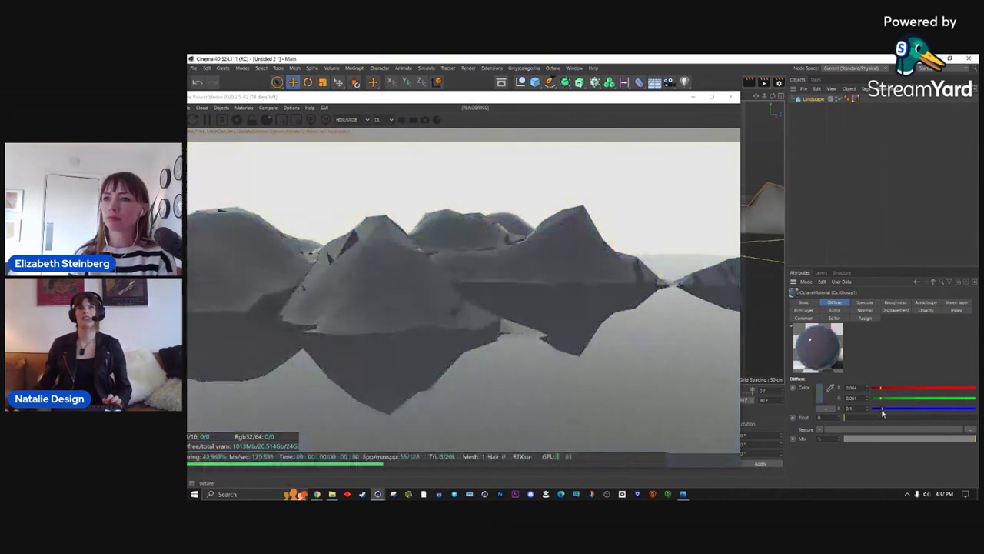
Raise the glossy material's roughness to soften the landscape's reflections, and bring the material list back into view.
left_click(866, 303)
left_click(895, 302)
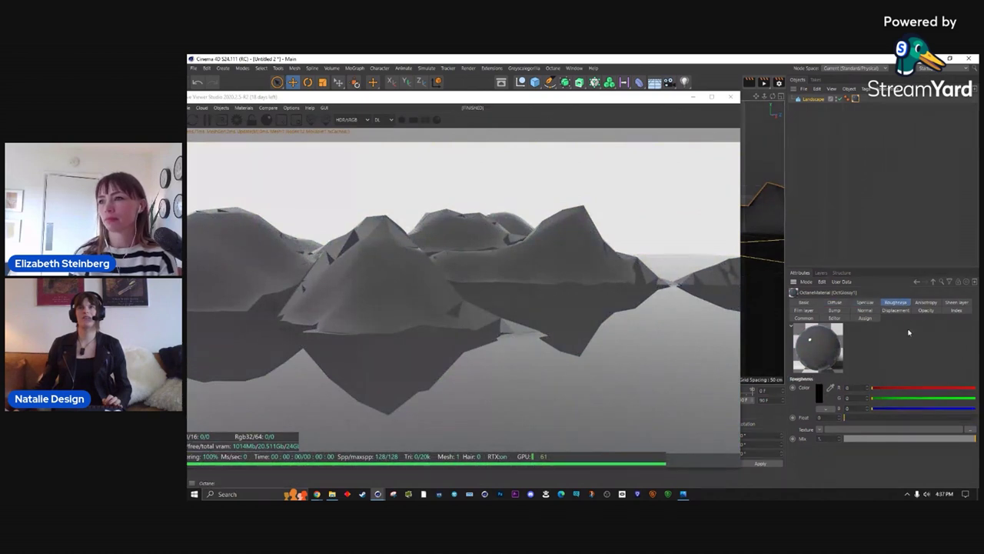
left_click(870, 418)
left_click_drag(402, 100, 526, 87)
left_click(235, 440)
Add an HDRI environment and load BeautydishKeyReflectorRimLight.exr as its texture without copying it to the project.
left_click_drag(664, 89, 626, 136)
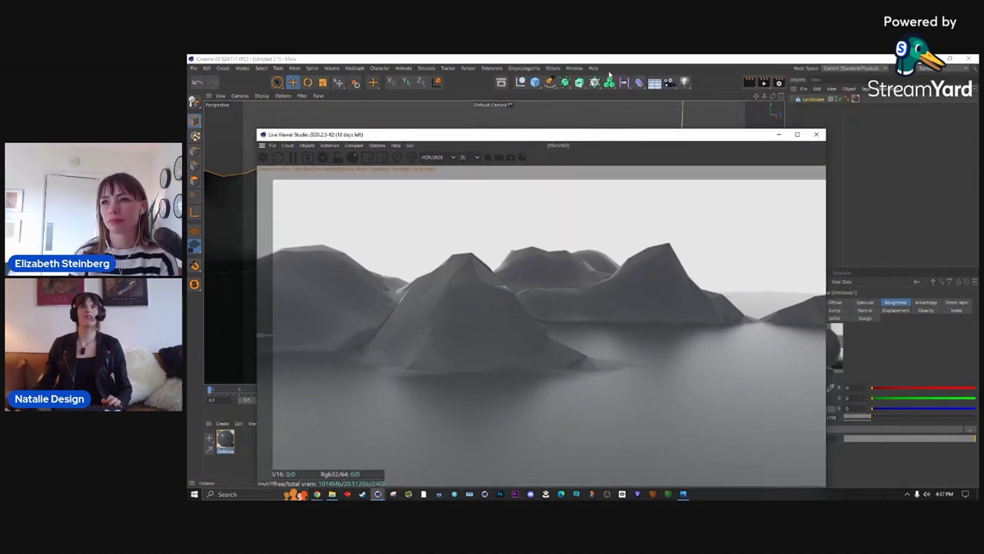
left_click(328, 145)
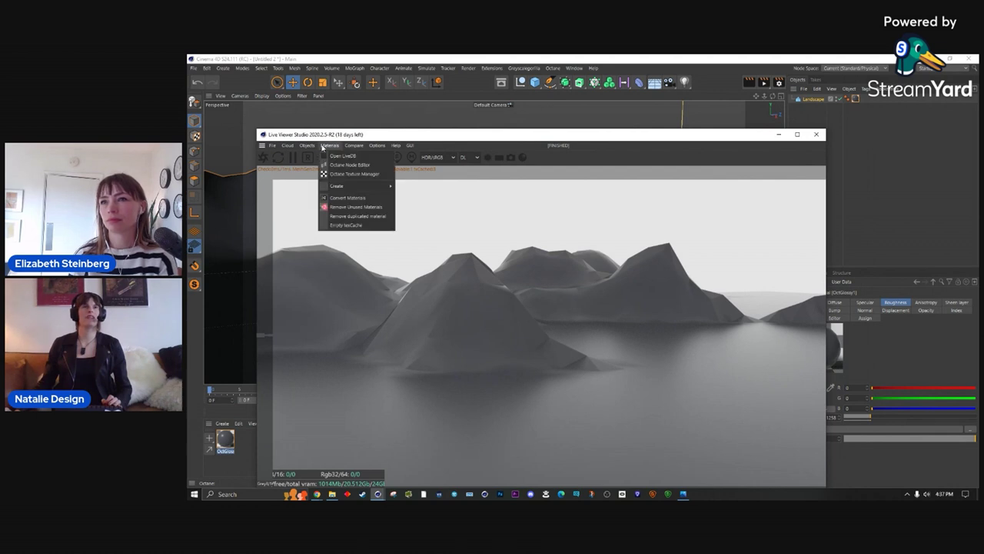
left_click(319, 176)
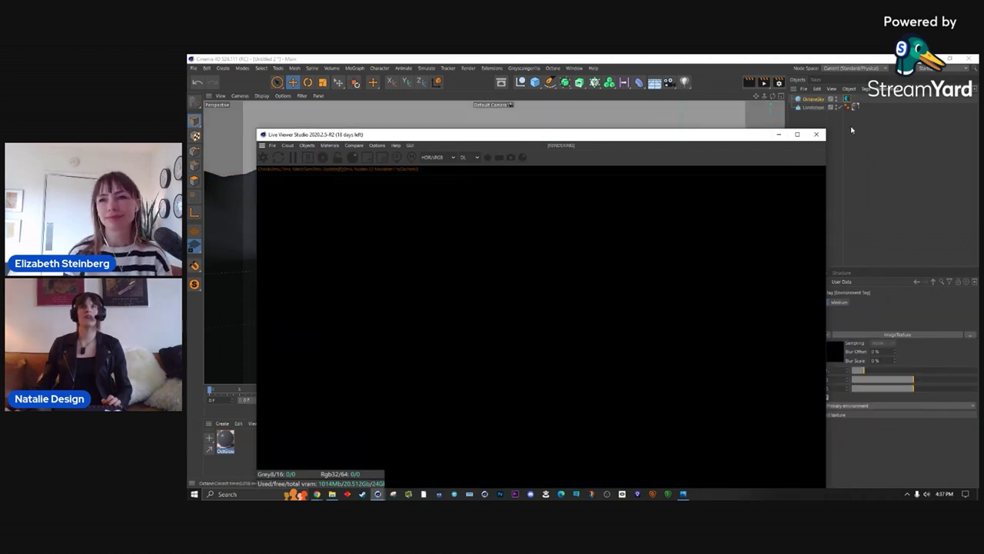
left_click(971, 336)
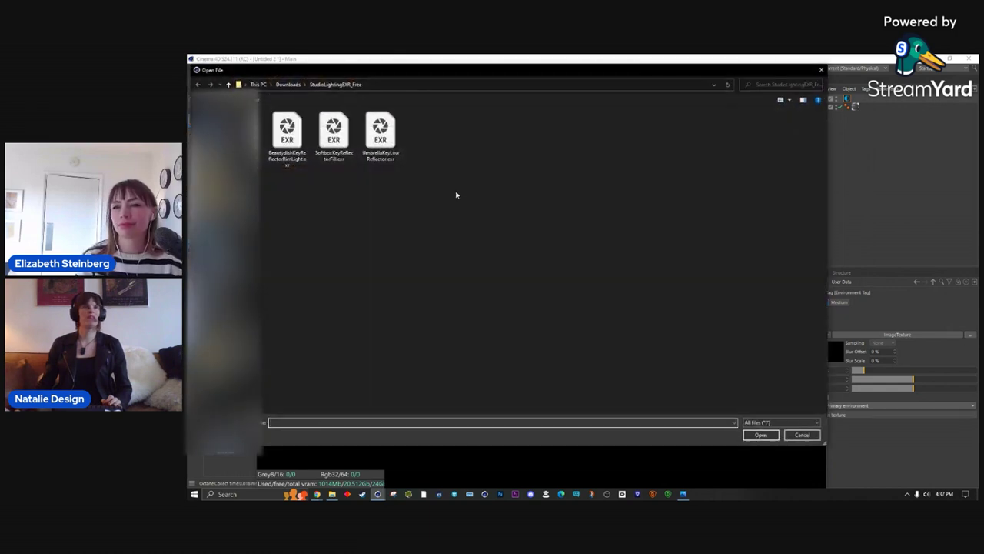
double_click(287, 133)
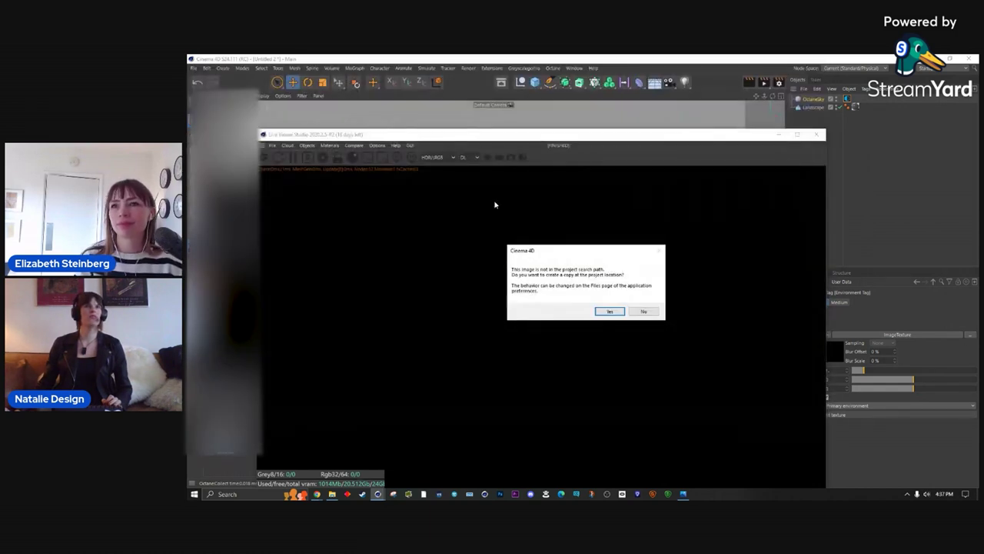
left_click(646, 311)
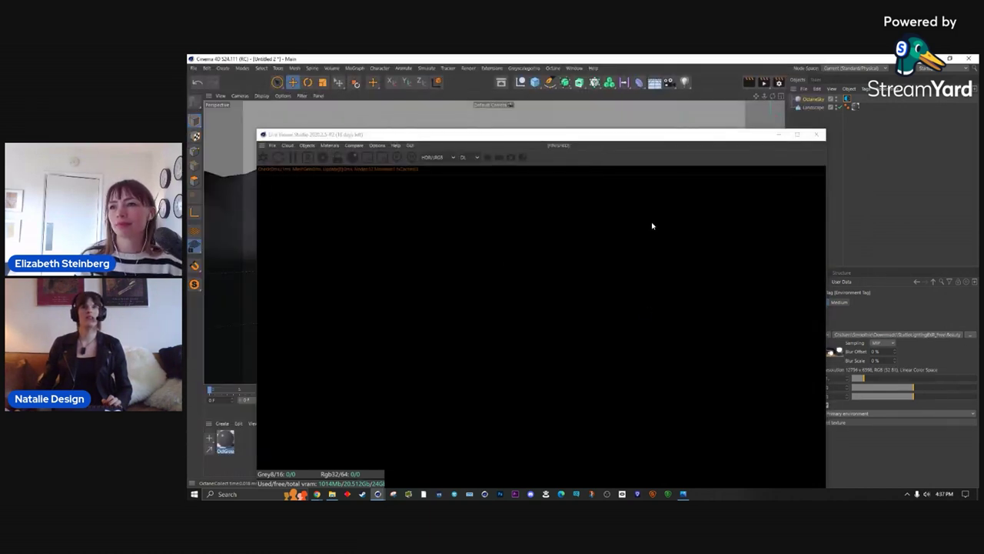
Try to tame the overexposed lighting by lowering the environment's power to 0.1.
left_click_drag(604, 140, 565, 84)
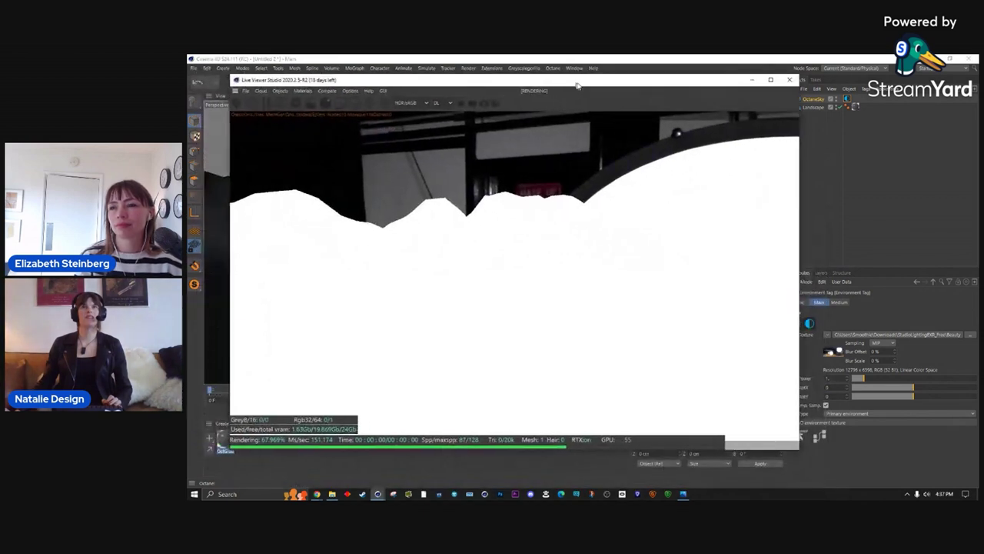
left_click(832, 352)
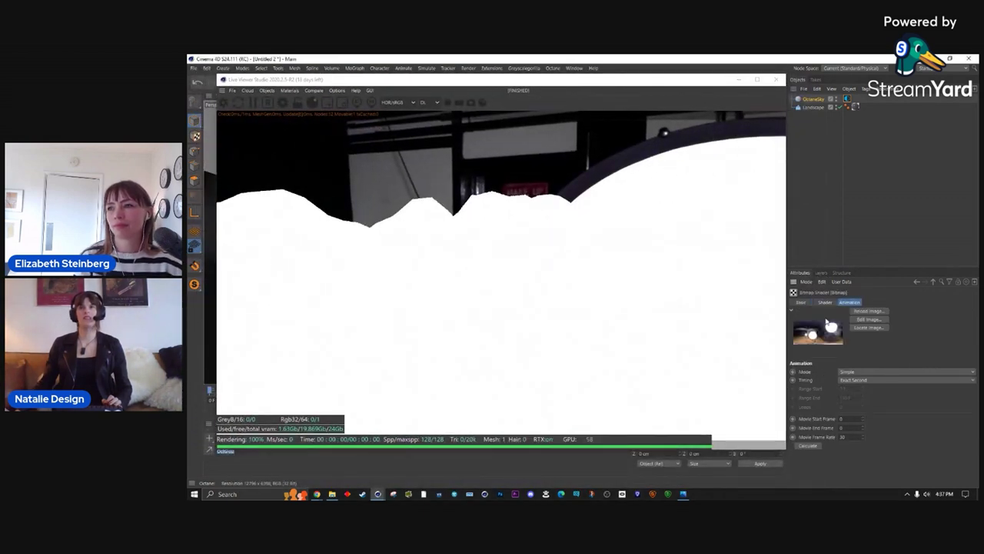
left_click(933, 282)
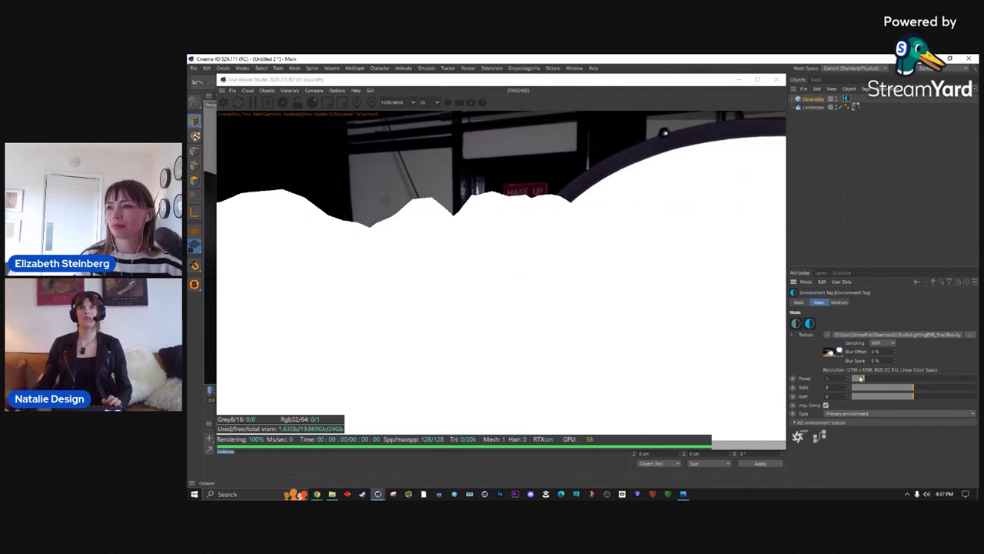
left_click_drag(861, 378, 853, 379)
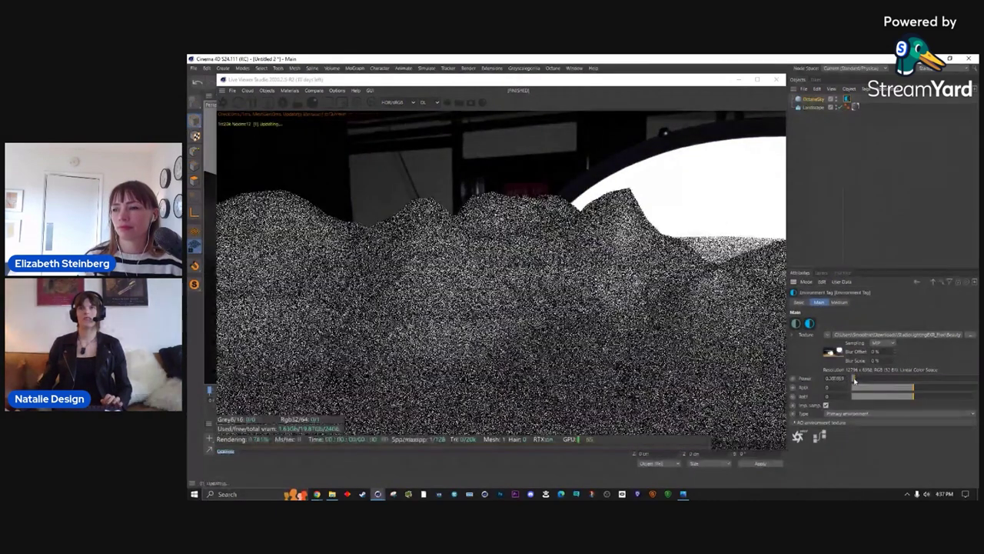
double_click(841, 378)
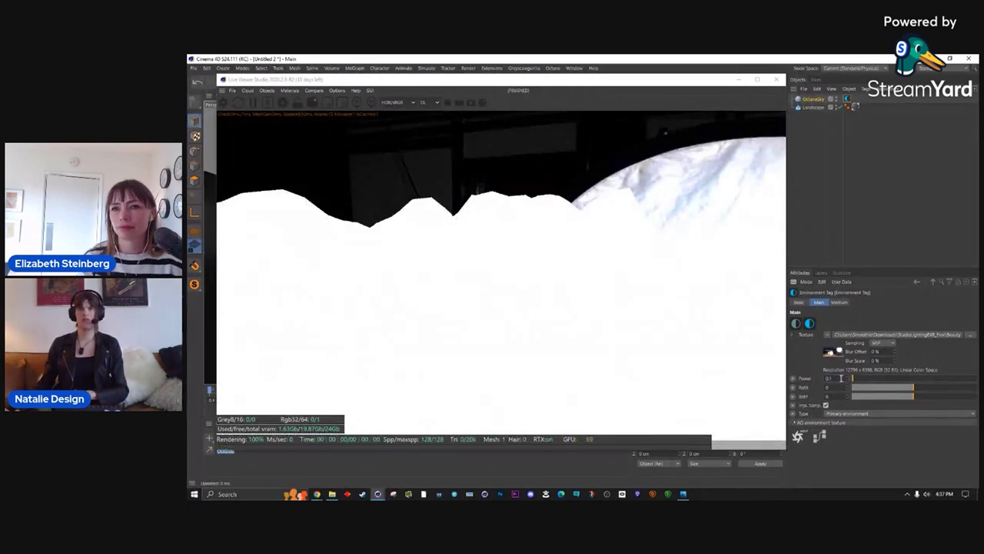
left_click(832, 353)
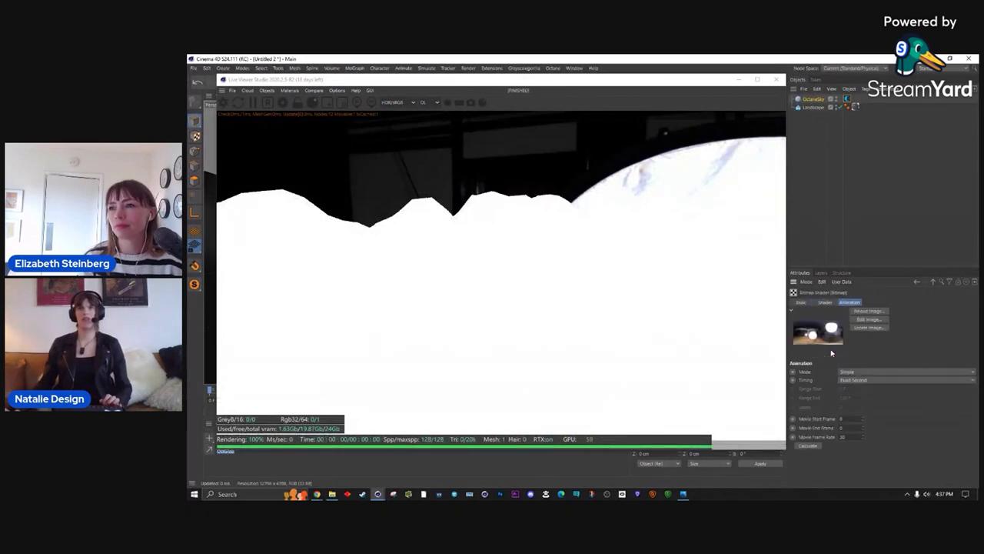
left_click(934, 283)
Undo the environment's power and texture changes and delete the OctaneSky object.
key("ctrl+z")
key("ctrl+z")
key("ctrl+z")
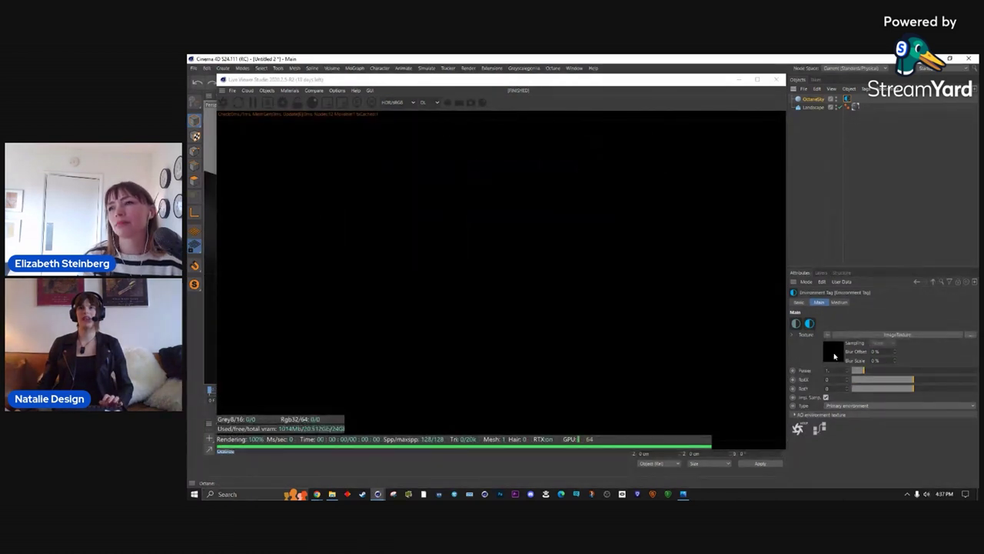
left_click(834, 354)
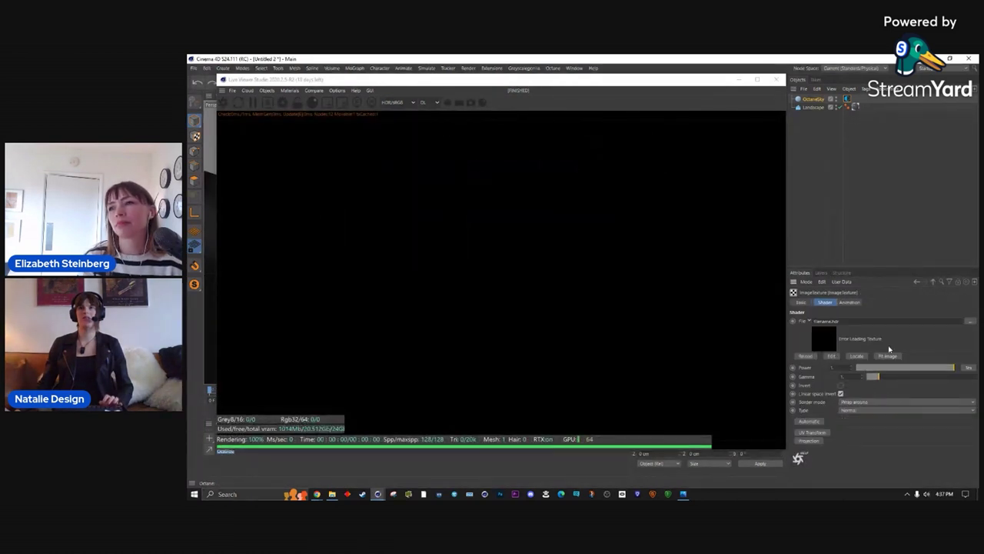
left_click(814, 100)
key("Delete")
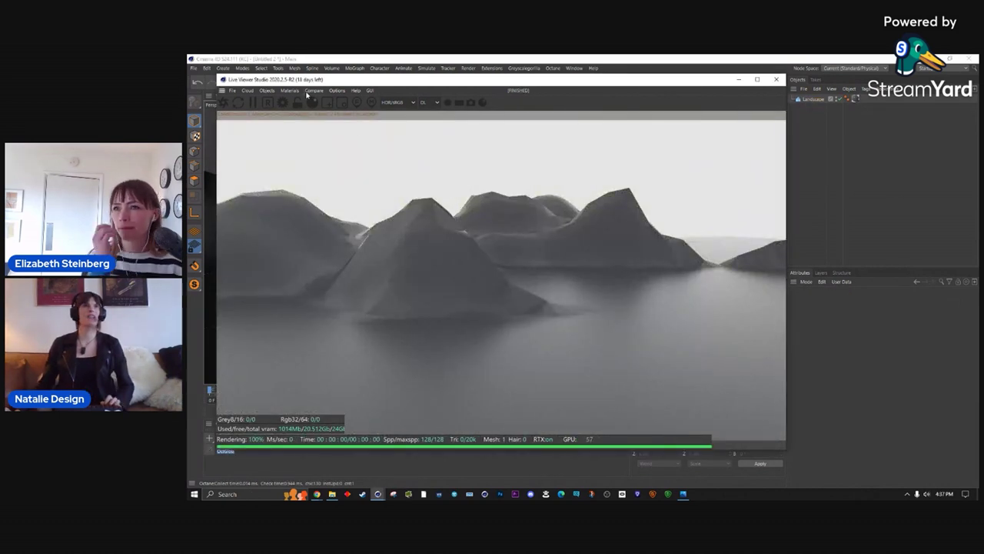
Add a new HDRI environment and open its image texture's shader settings.
left_click(266, 90)
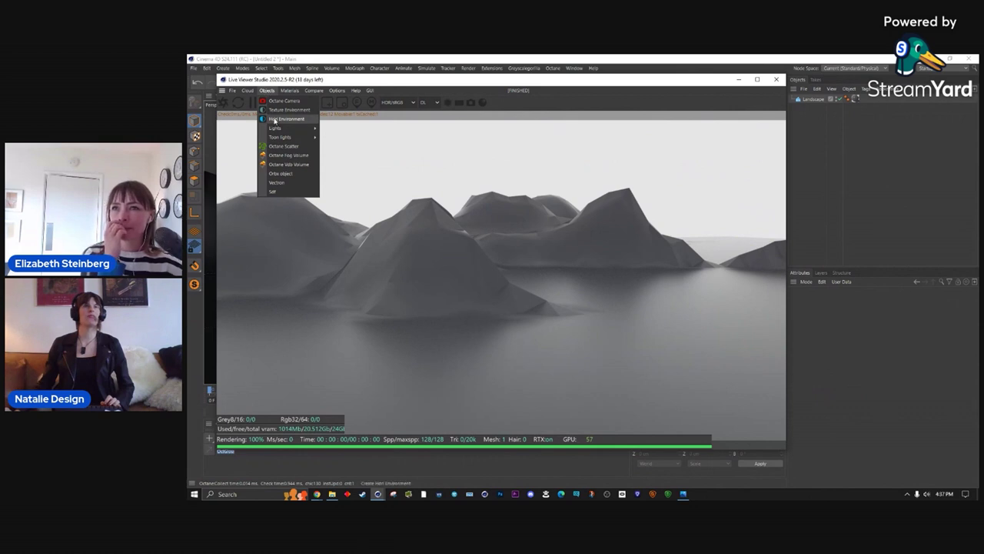
left_click(278, 119)
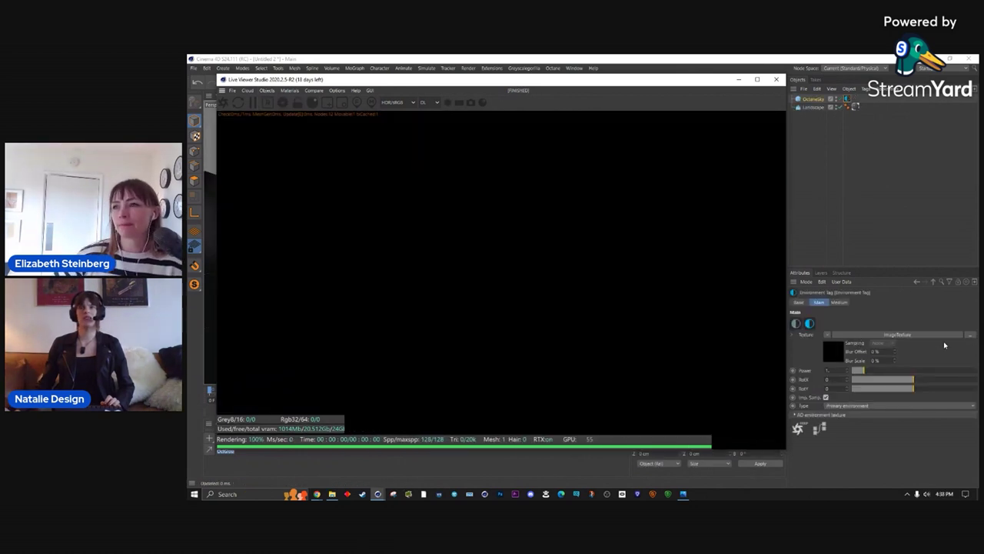
left_click(831, 357)
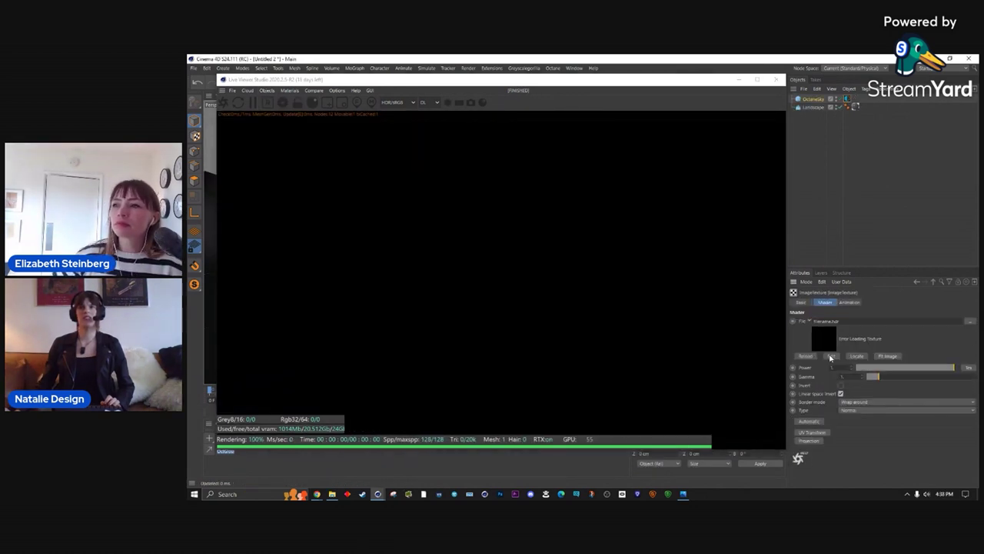
Load BeautydishKeyReflectorRimLight.exr into the image texture without copying it to the project, and lower the texture's power to about 0.06.
left_click(969, 323)
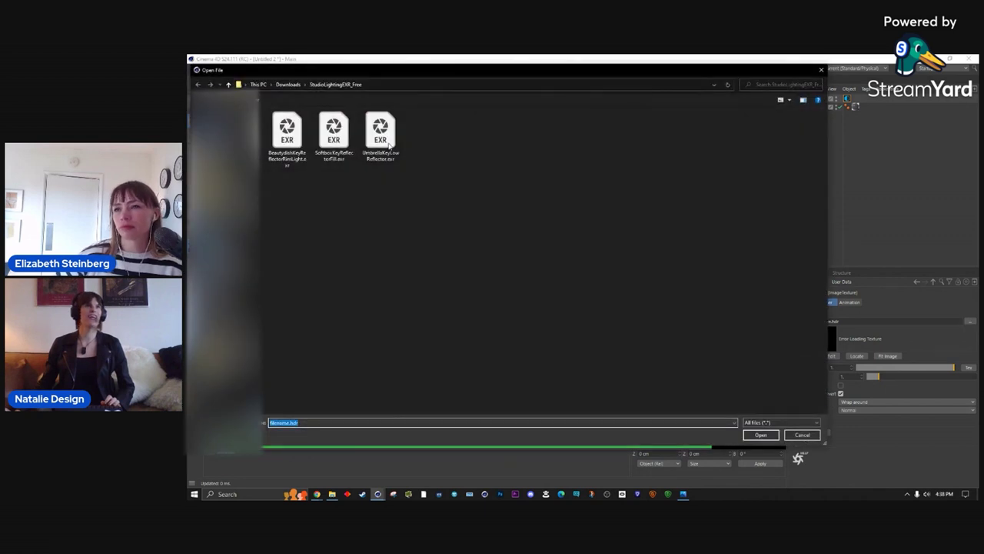
double_click(287, 131)
left_click(639, 311)
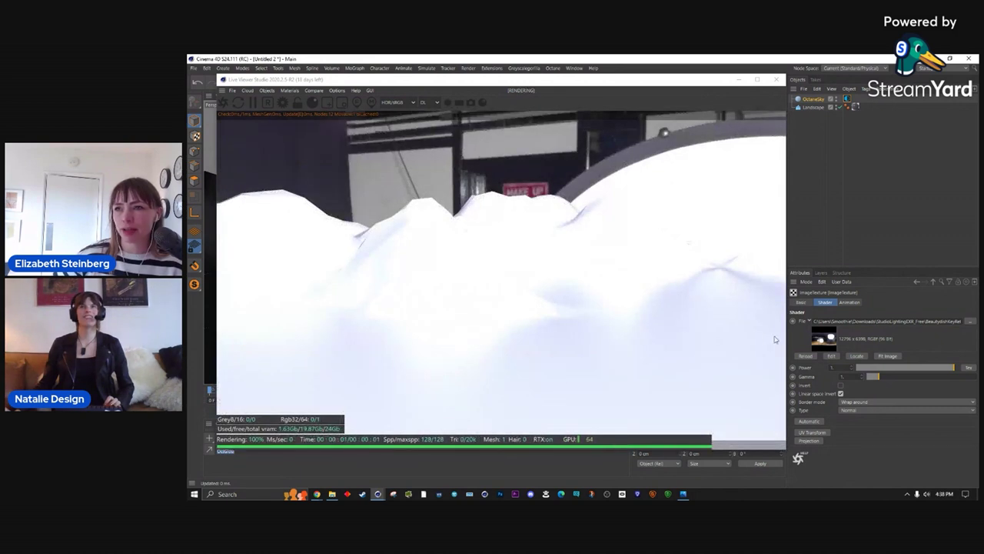
left_click_drag(873, 372, 860, 369)
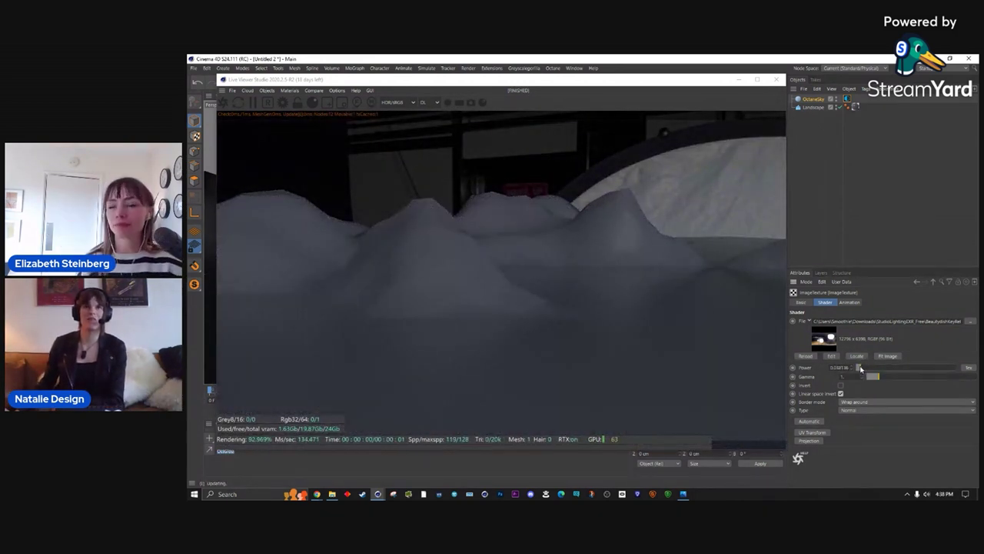
left_click_drag(861, 368, 863, 369)
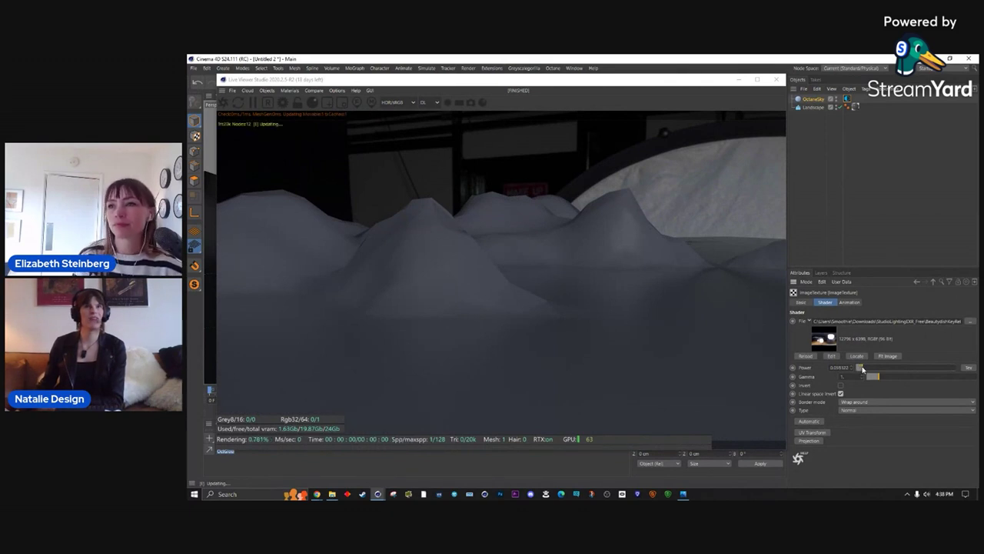
Adjust the HDRI texture's power to about 0.07, add an Octane camera and open its camera tag settings.
left_click_drag(862, 370, 861, 369)
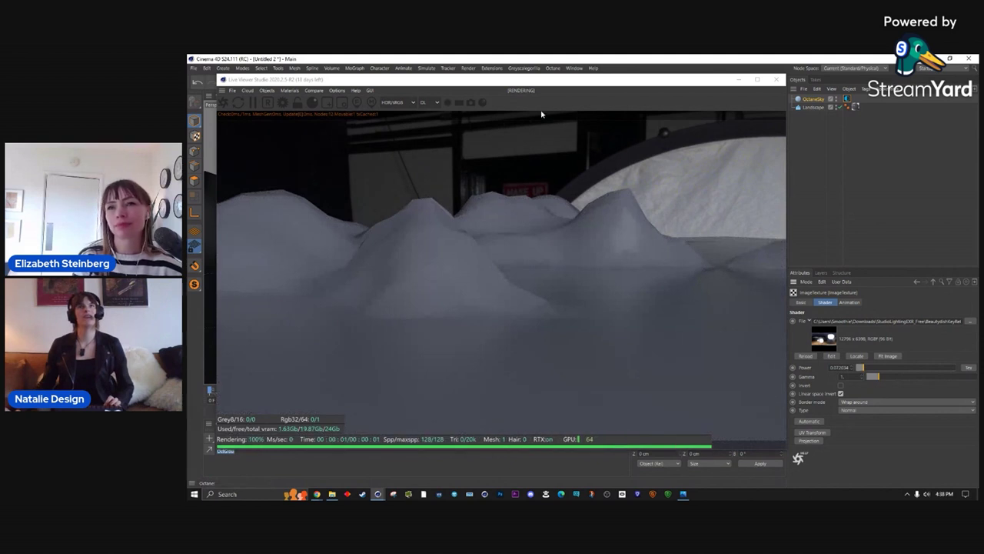
left_click(266, 90)
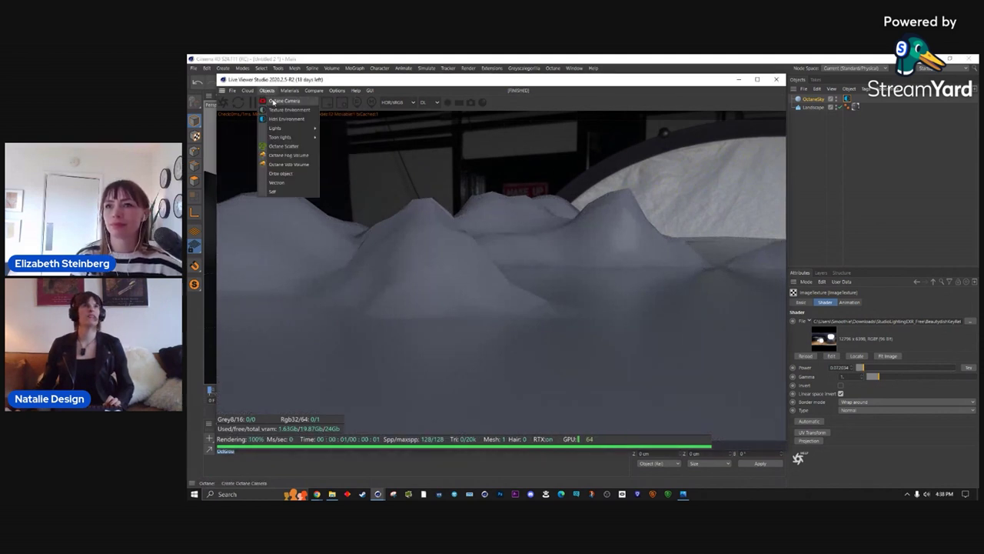
left_click(289, 101)
left_click(848, 99)
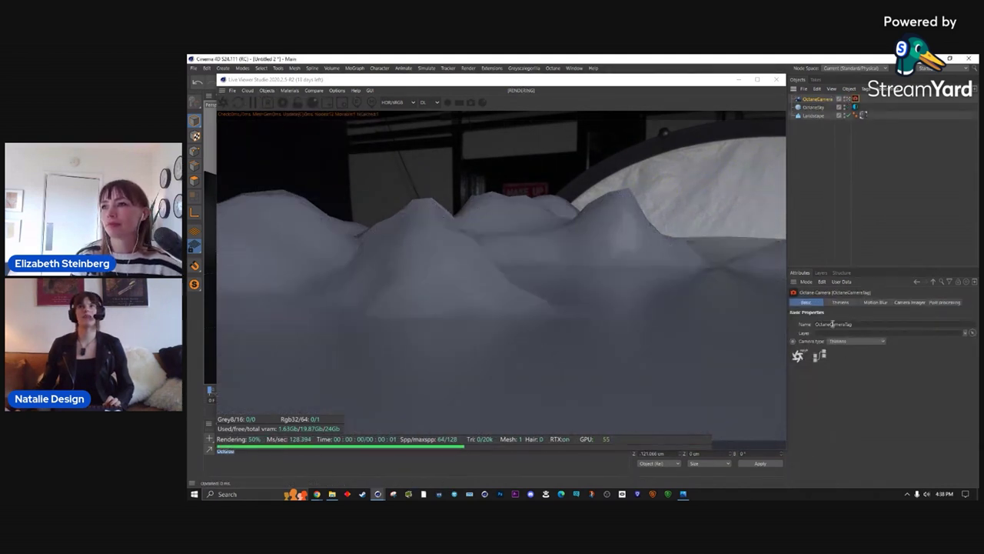
left_click(843, 303)
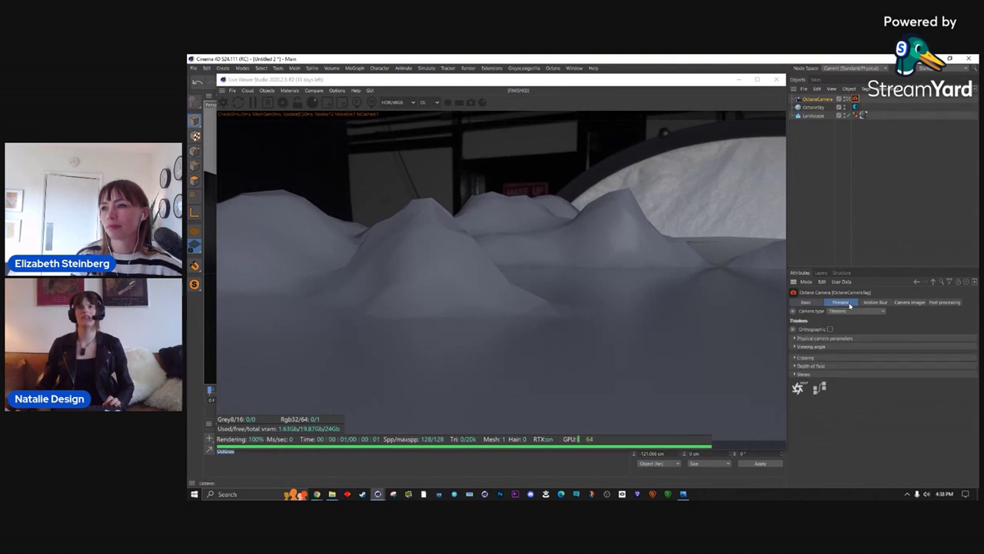
left_click(910, 302)
left_click(876, 302)
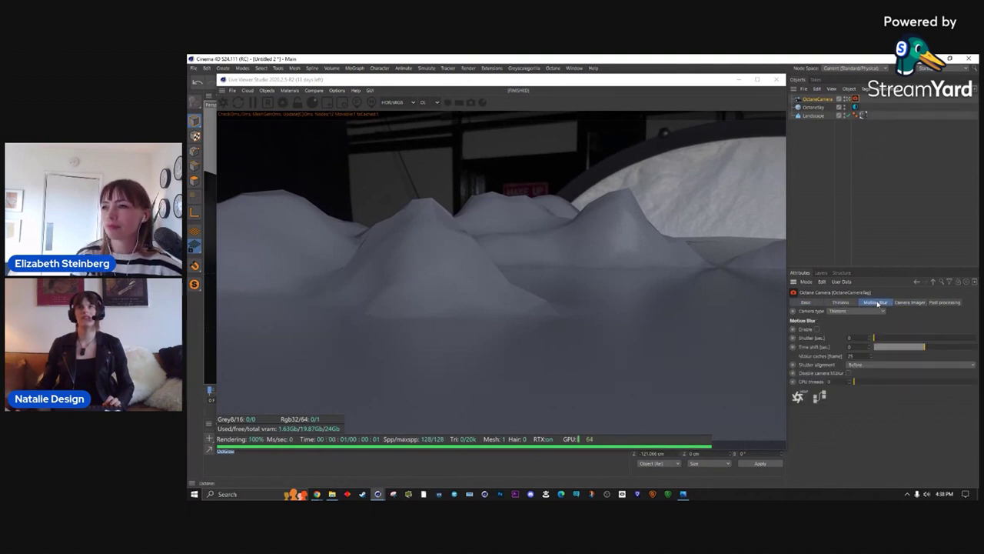
left_click(908, 303)
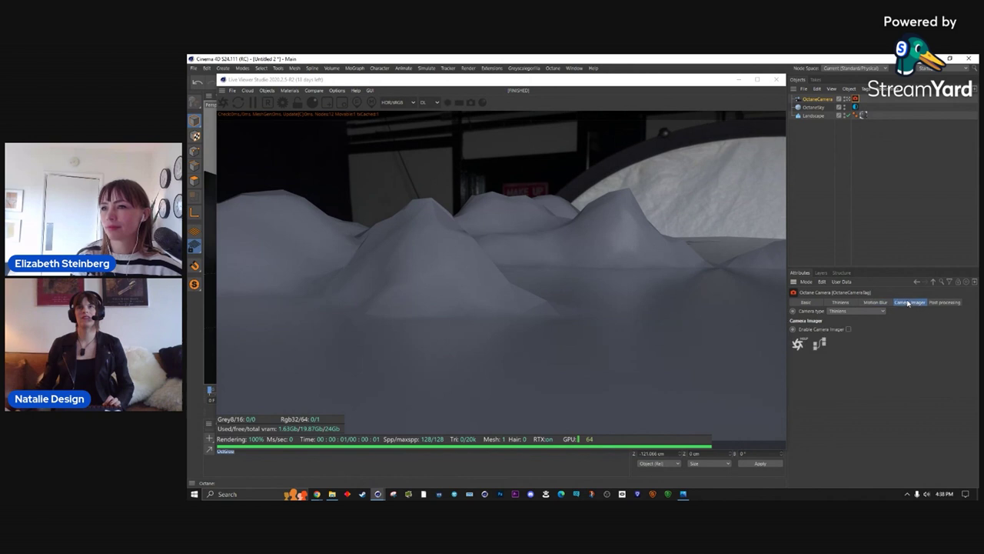
left_click(849, 329)
left_click(849, 329)
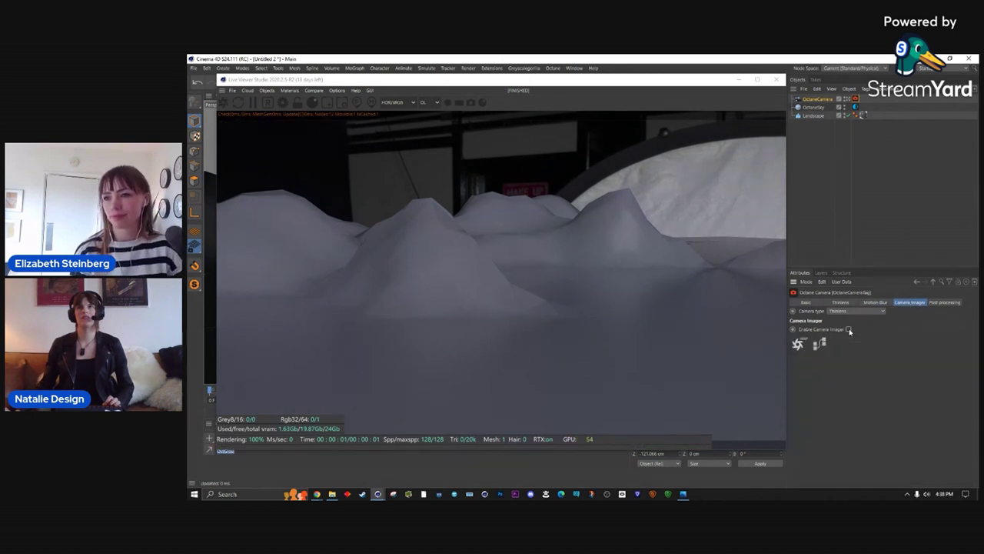
left_click(945, 302)
Raise the Octane camera's depth-of-field aperture to about 3.5 cm and reframe the scene on the foreground peak.
left_click(840, 302)
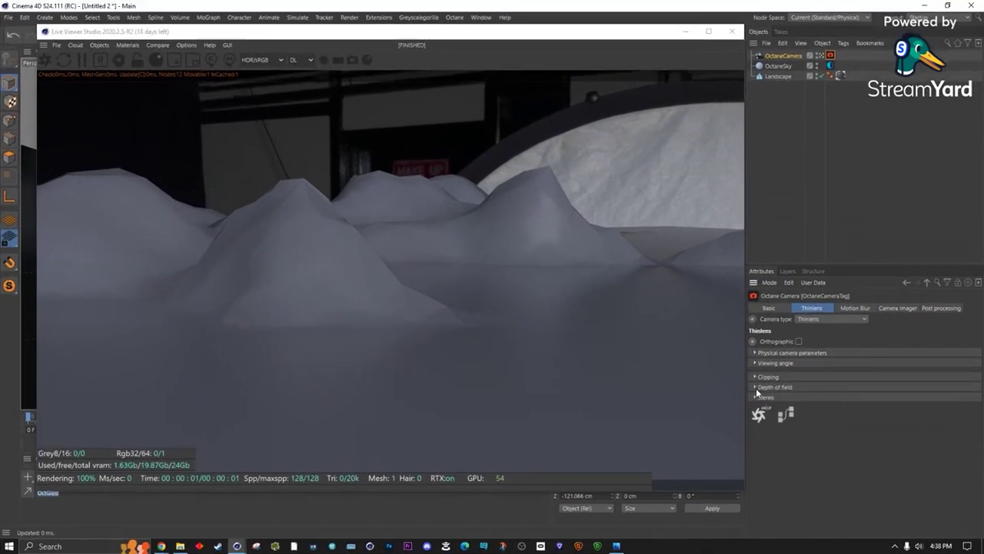
left_click(794, 365)
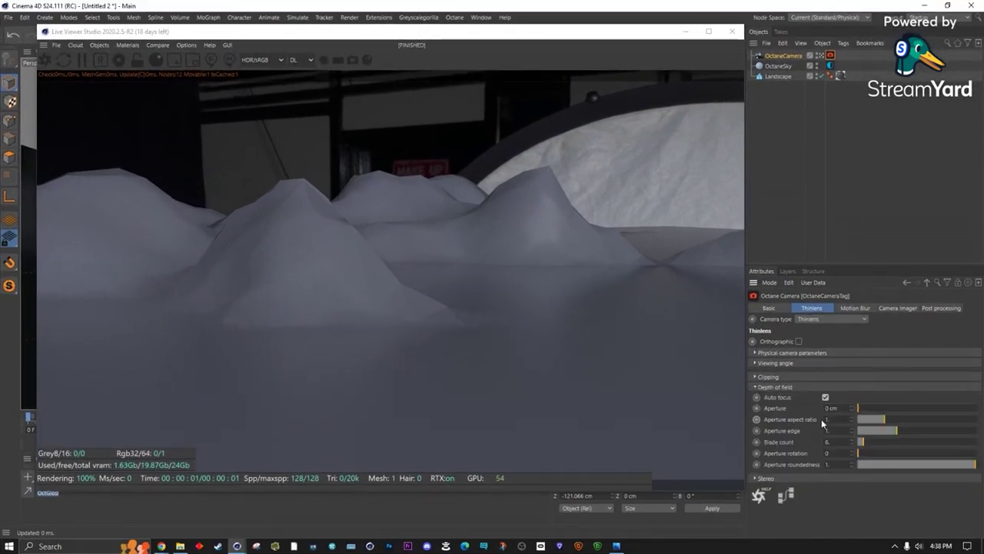
left_click_drag(867, 413, 951, 409)
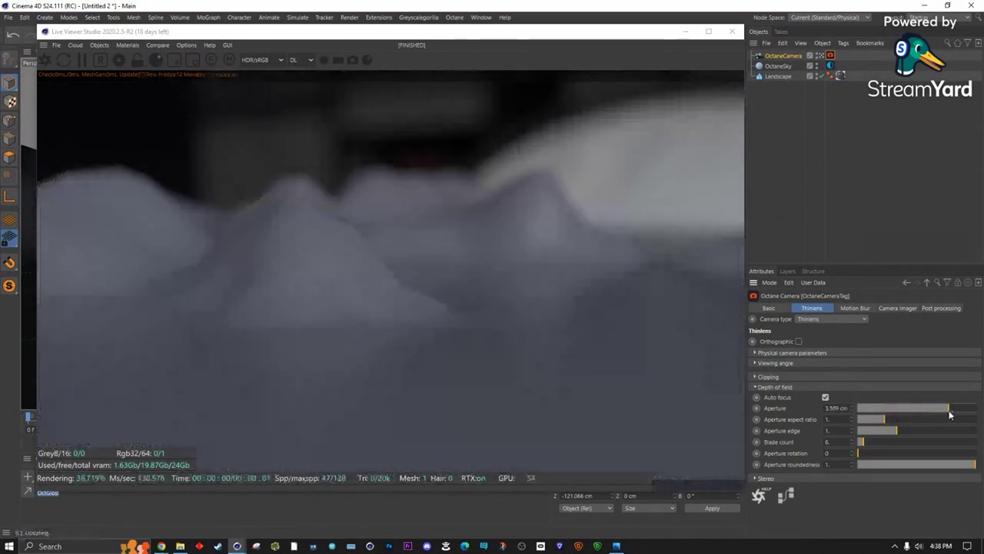
left_click_drag(396, 33, 637, 57)
left_click_drag(227, 236, 262, 240, "alt")
left_click_drag(657, 56, 444, 31)
Add an Octane ImageTexture to the diffuse channel of the landscape's glossy material.
left_click(47, 477)
left_click(805, 308)
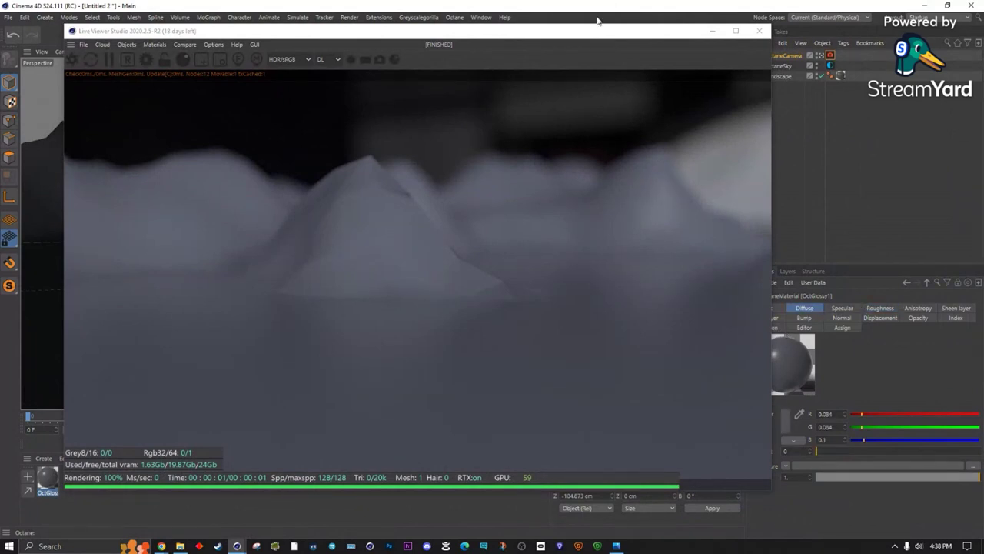
left_click_drag(592, 28, 509, 20)
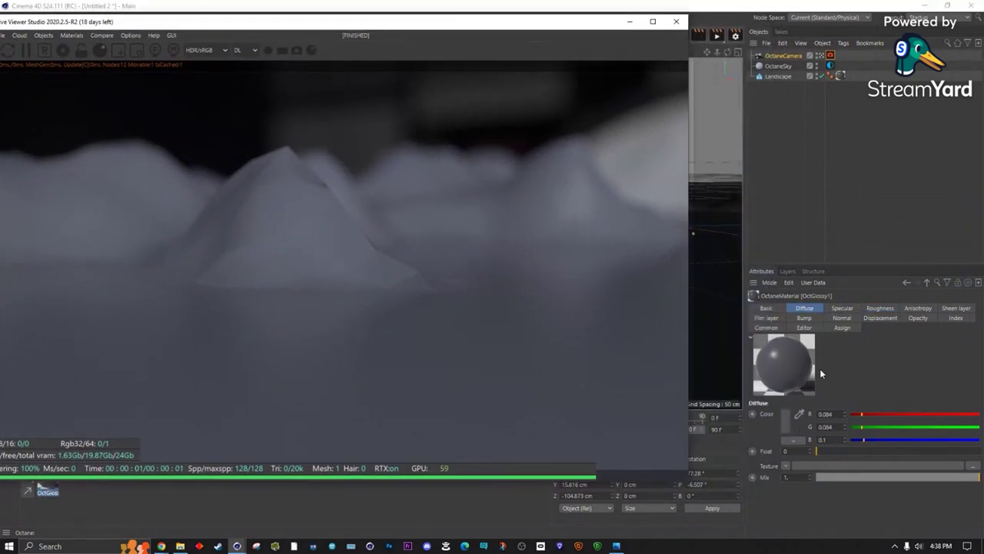
left_click(788, 464)
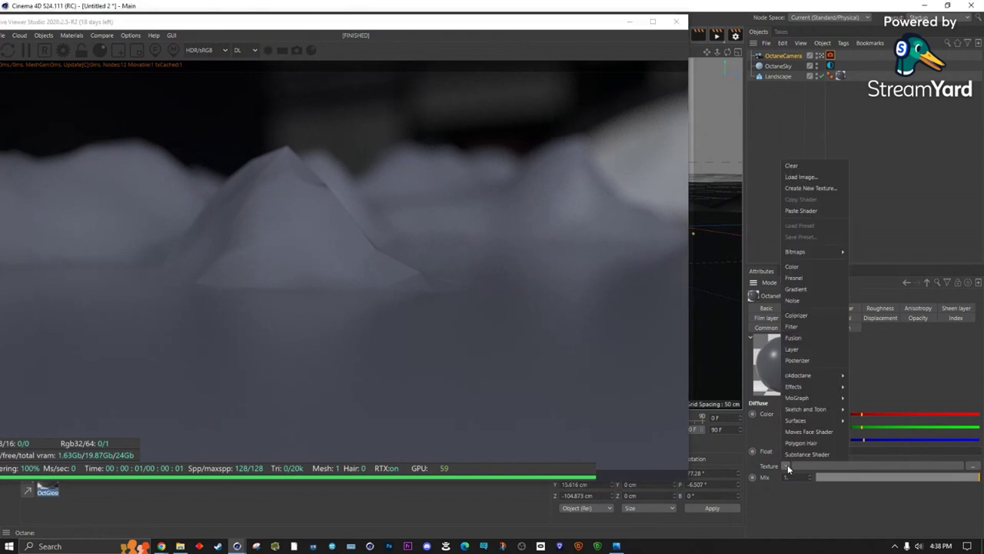
mouse_move(808, 377)
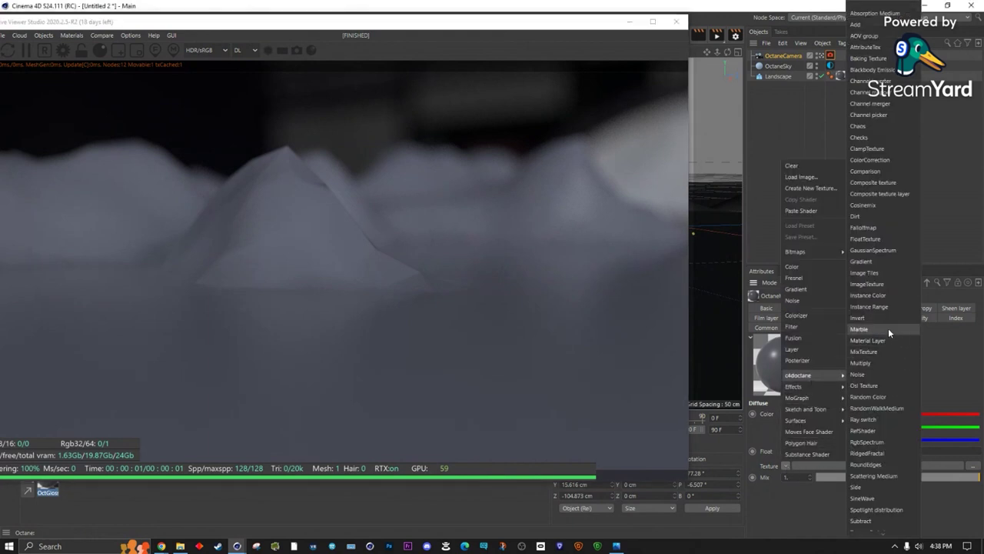
left_click(876, 283)
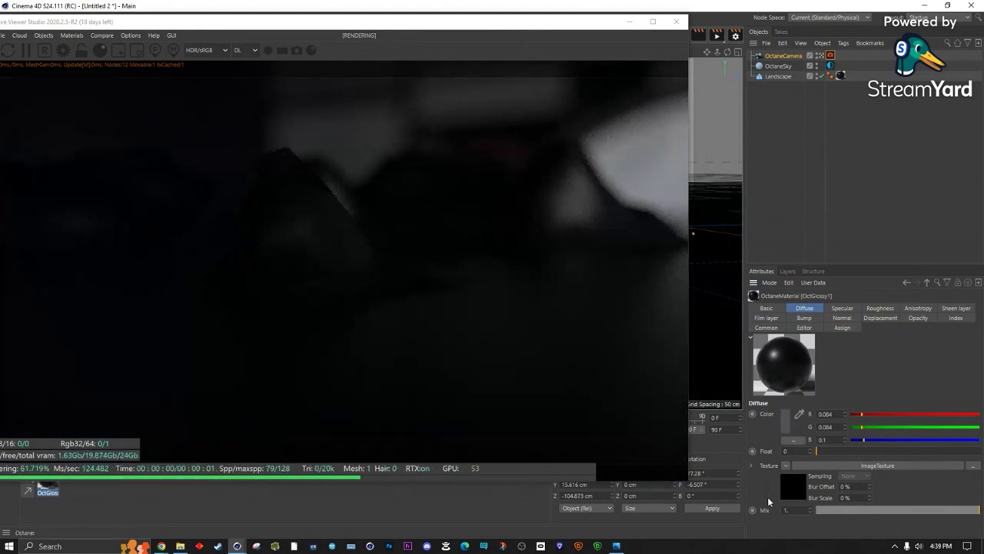
Load Screenshot 2022-12-11 034717.png from the Downloads folder into the diffuse image texture.
left_click(957, 466)
left_click(972, 331)
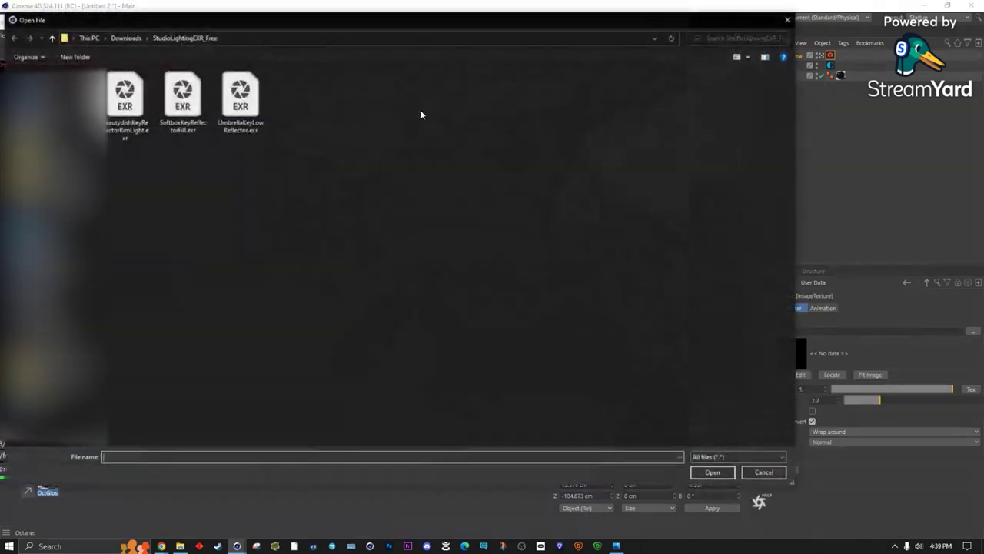
left_click(42, 102)
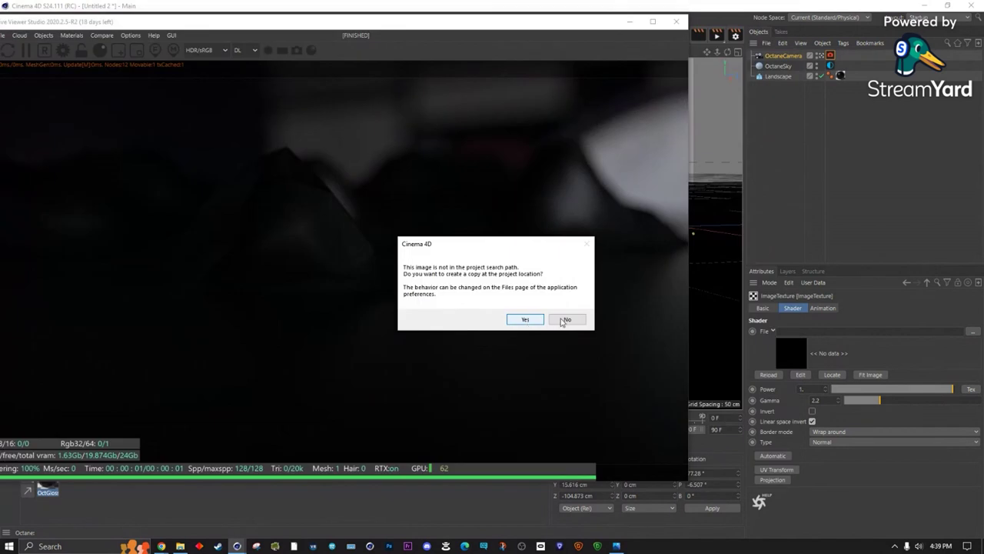
left_click(564, 319)
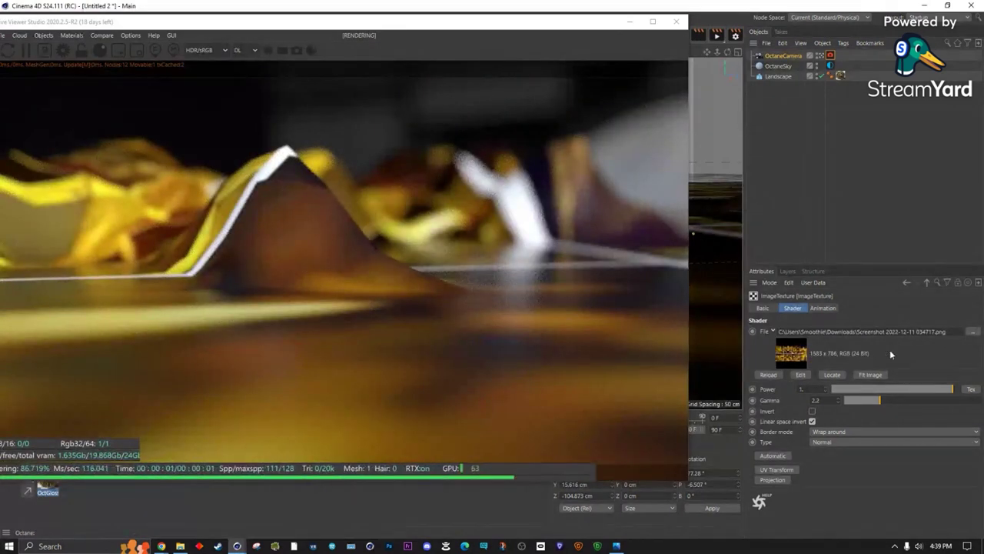
Return to the glossy material's diffuse channel and copy its image texture shader.
key("ctrl+a")
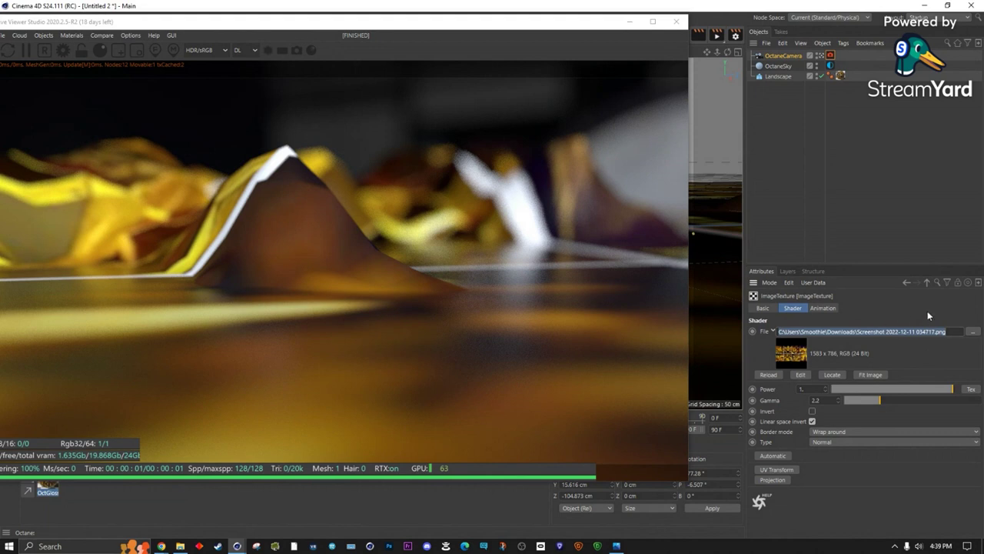
left_click(927, 283)
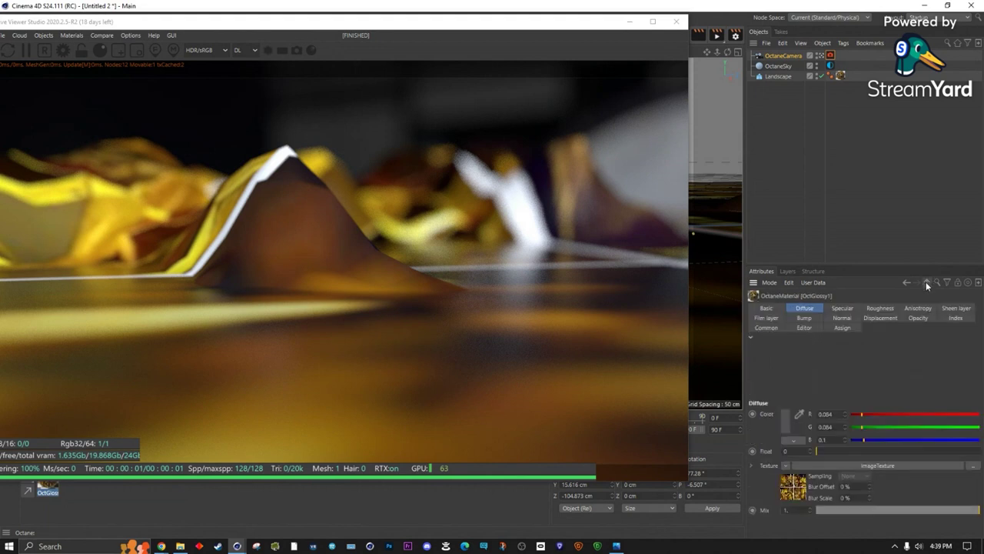
left_click(787, 465)
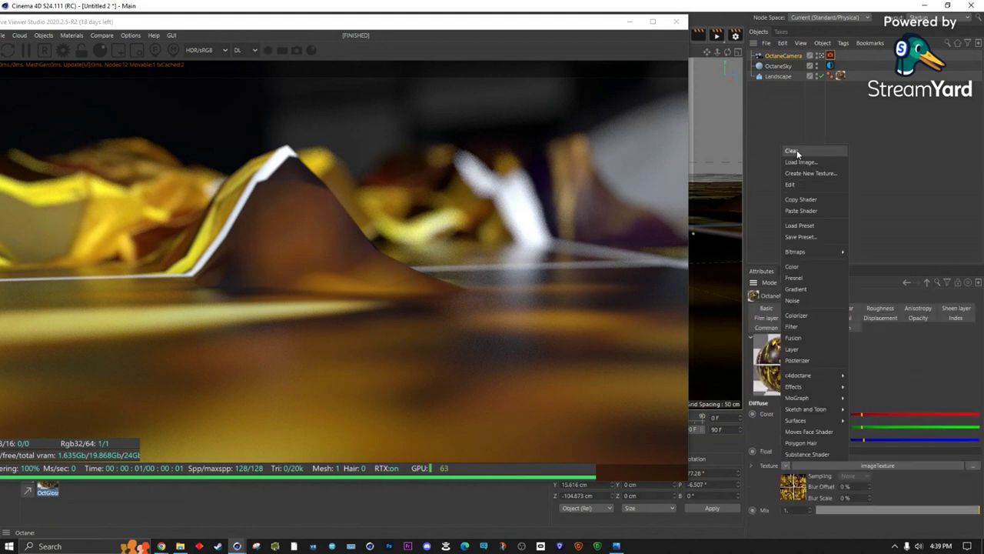
left_click(803, 201)
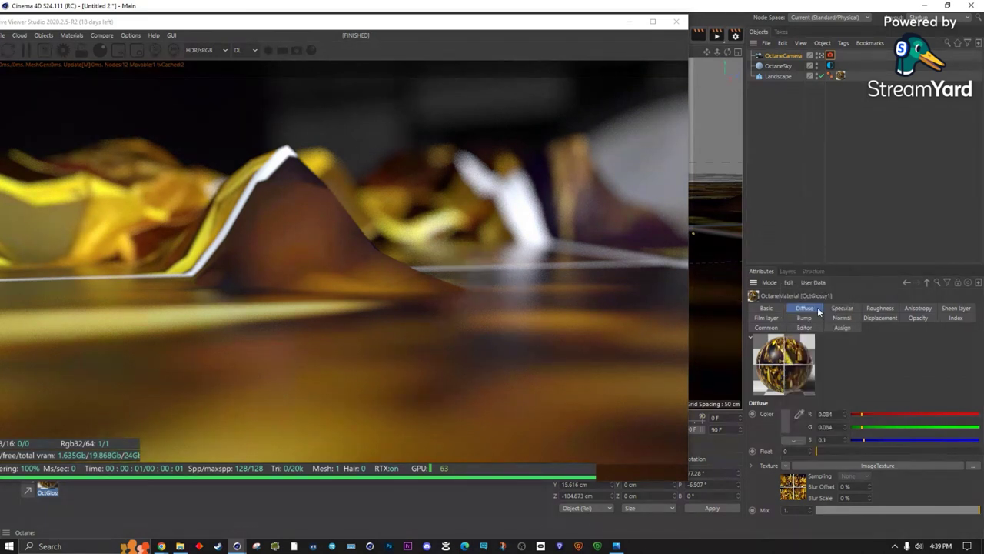
Add a displacement to the glossy material and open its shader settings.
left_click(766, 308)
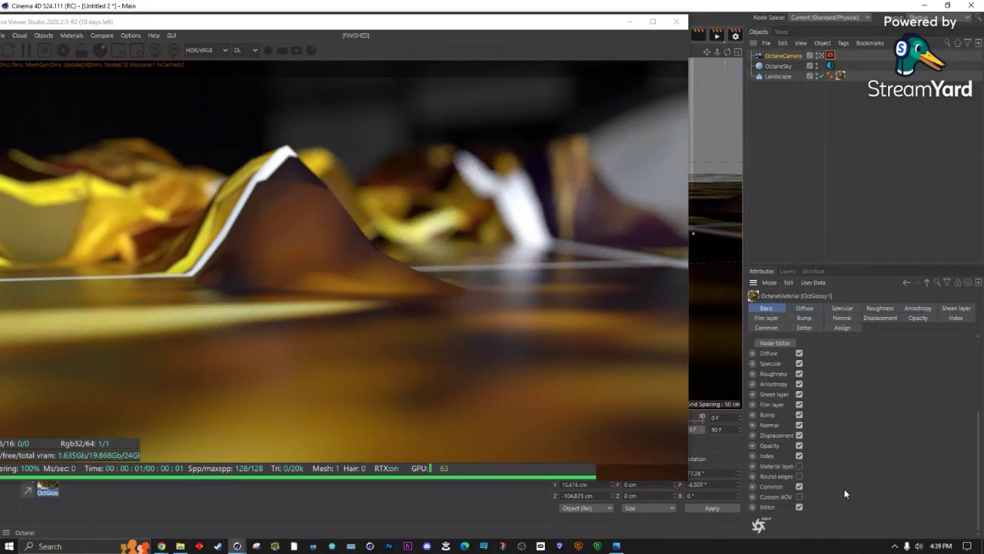
left_click(881, 318)
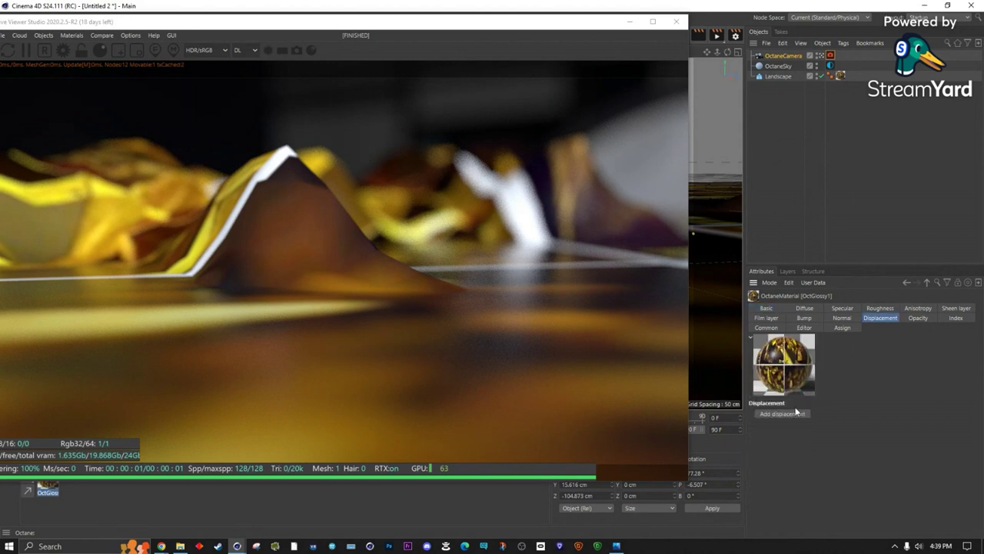
left_click(788, 415)
left_click(791, 435)
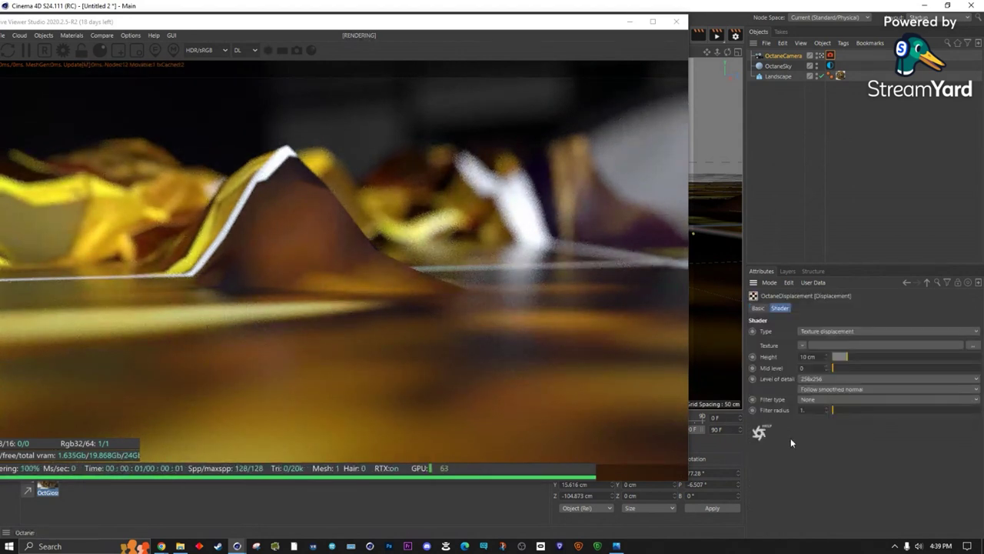
Paste the copied image texture into the displacement and set its level of detail to 2048x2048.
left_click(803, 345)
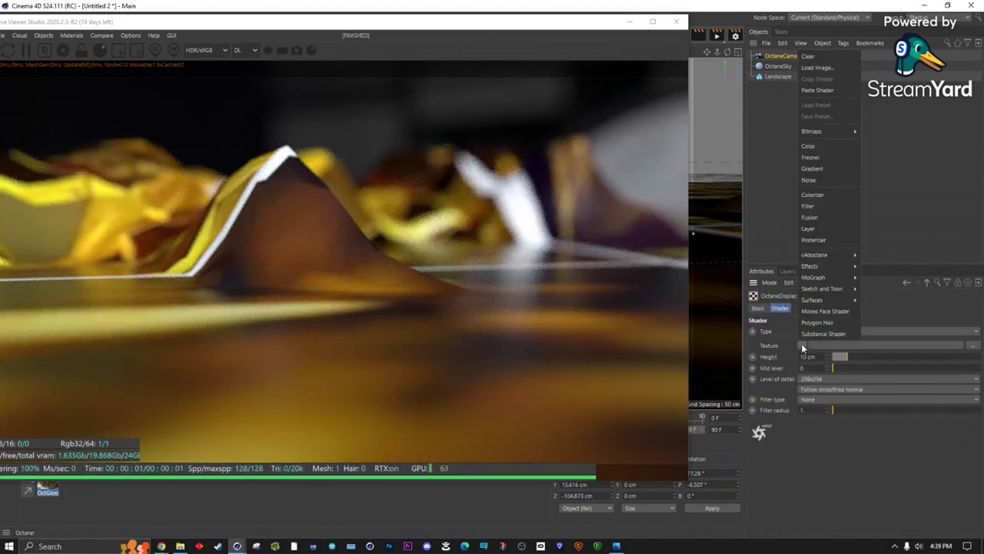
left_click(818, 90)
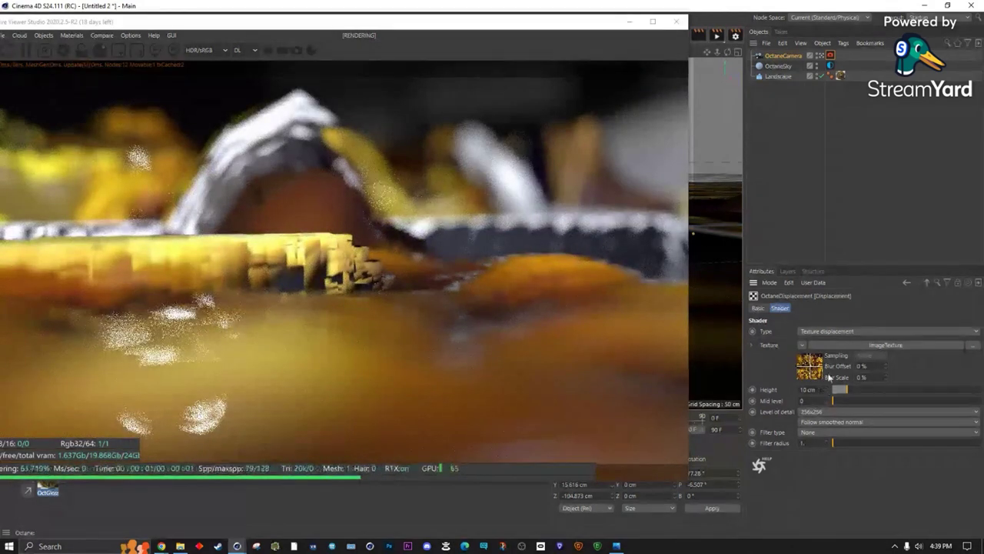
left_click(836, 412)
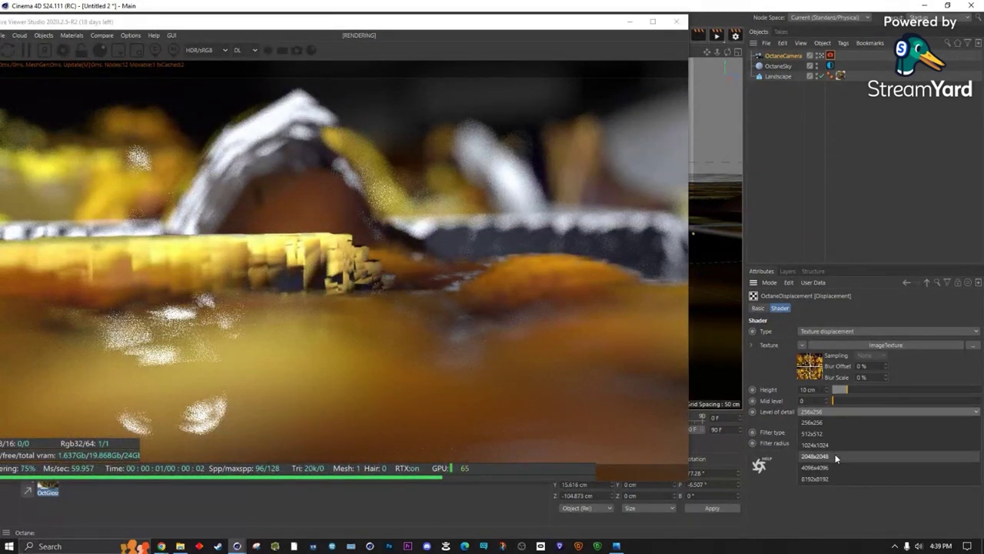
left_click(816, 457)
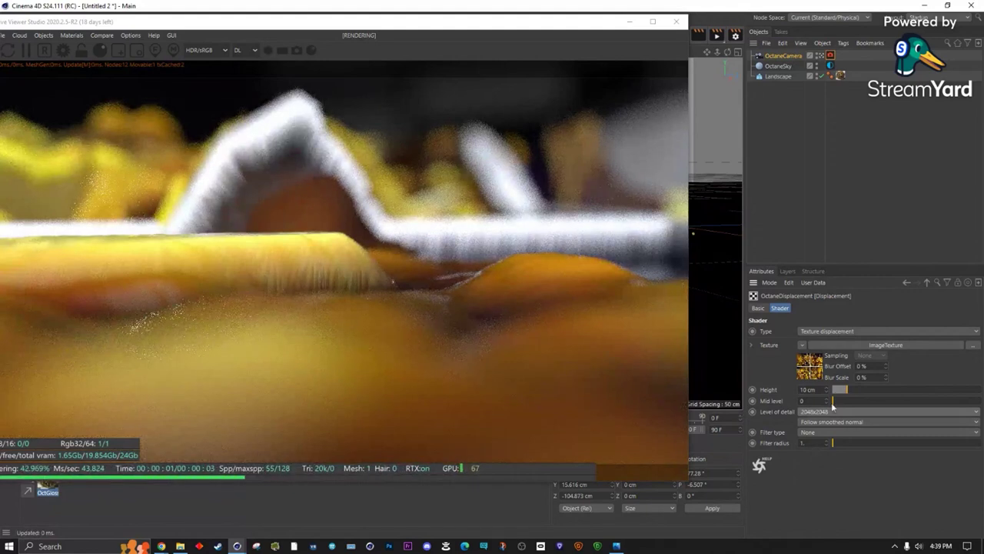
Lower the displacement height to about 3.1 cm and check the image texture used by the displacement.
left_click_drag(426, 28, 752, 28)
left_click_drag(242, 286, 260, 291, "alt")
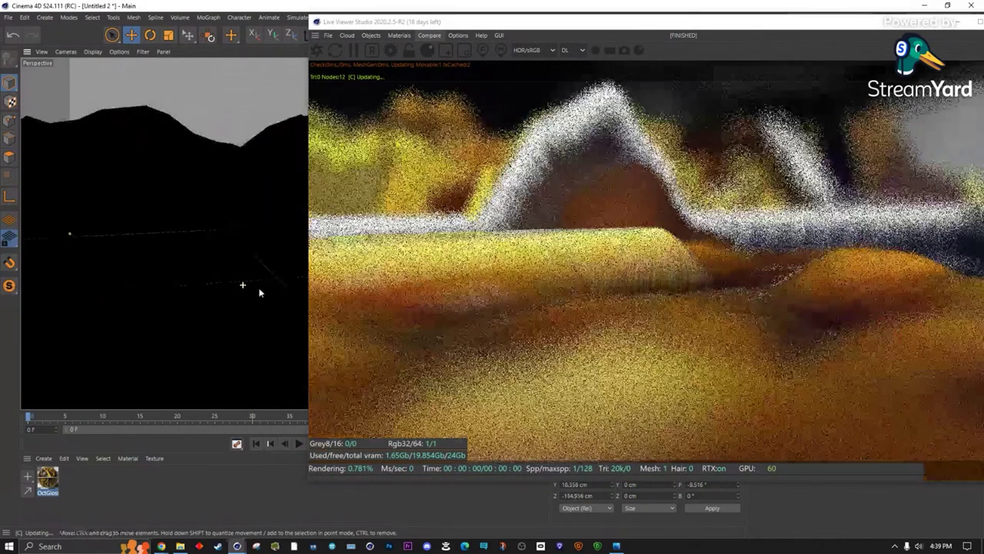
right_click_drag(260, 291, 151, 309, "alt")
left_click_drag(151, 310, 163, 288, "alt")
right_click_drag(113, 233, 204, 260, "alt")
mouse_move(204, 261)
left_mouse_down("alt")
mouse_move(171, 259)
mouse_move(213, 259)
mouse_move(79, 255)
mouse_move(208, 288)
mouse_move(216, 254)
mouse_move(153, 246)
mouse_move(216, 264)
mouse_move(208, 268)
left_mouse_up("alt")
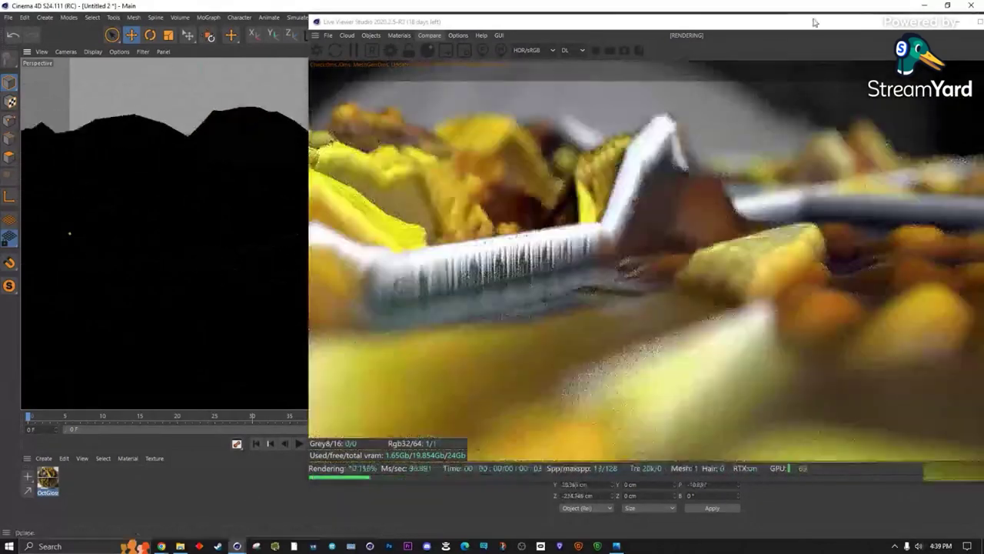
left_click_drag(805, 29, 448, 28)
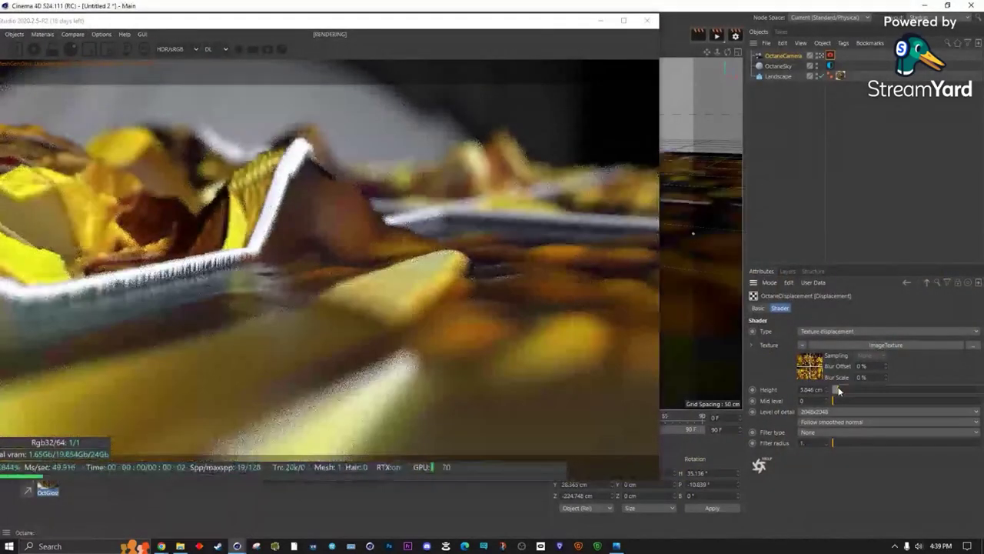
mouse_move(841, 389)
left_mouse_down()
mouse_move(849, 392)
mouse_move(838, 393)
left_mouse_up()
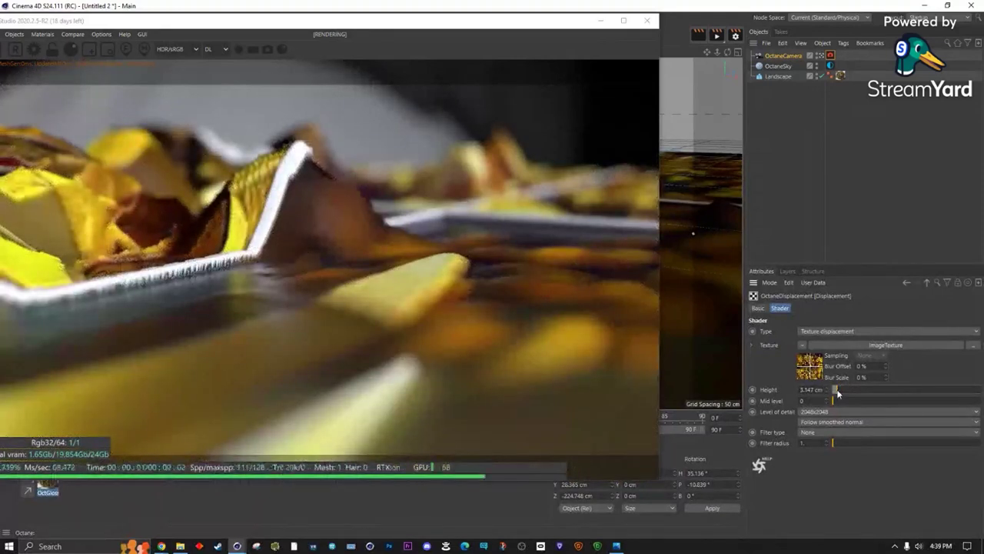
left_click(815, 369)
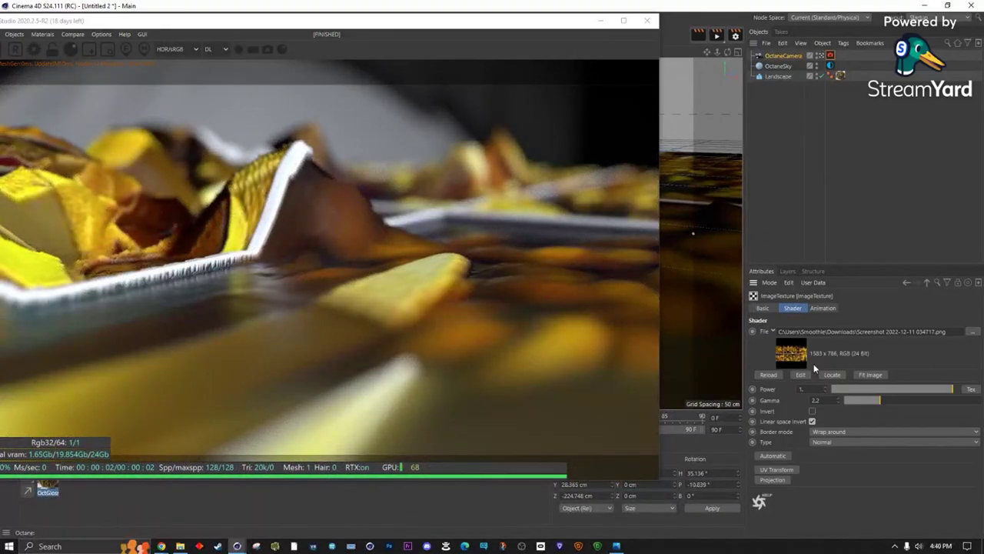
left_click(928, 281)
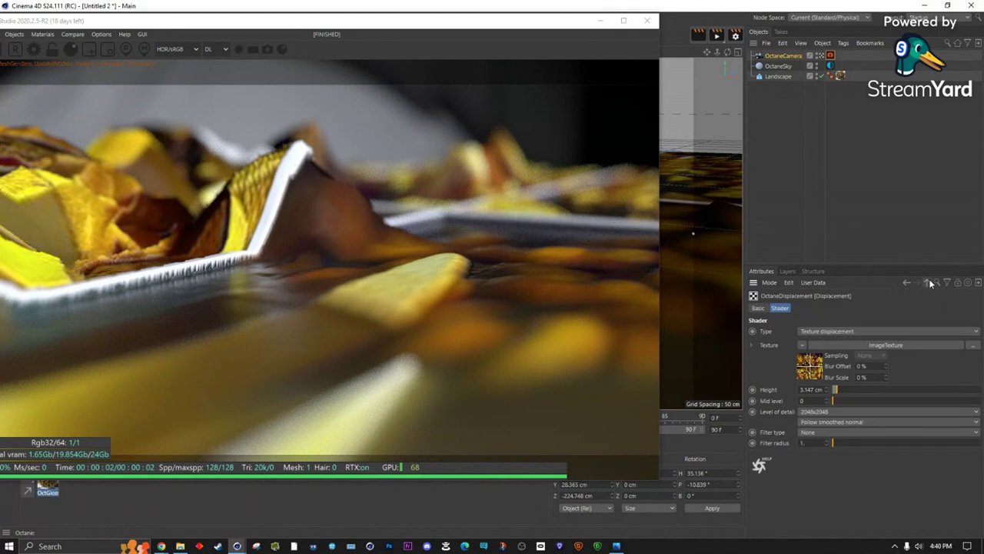
Replace the glossy material's diffuse image with 72cb2031737b7e5a2eae3799_rw_1920.jpg from Downloads and select its file path for copying.
left_click(47, 493)
left_click(809, 311)
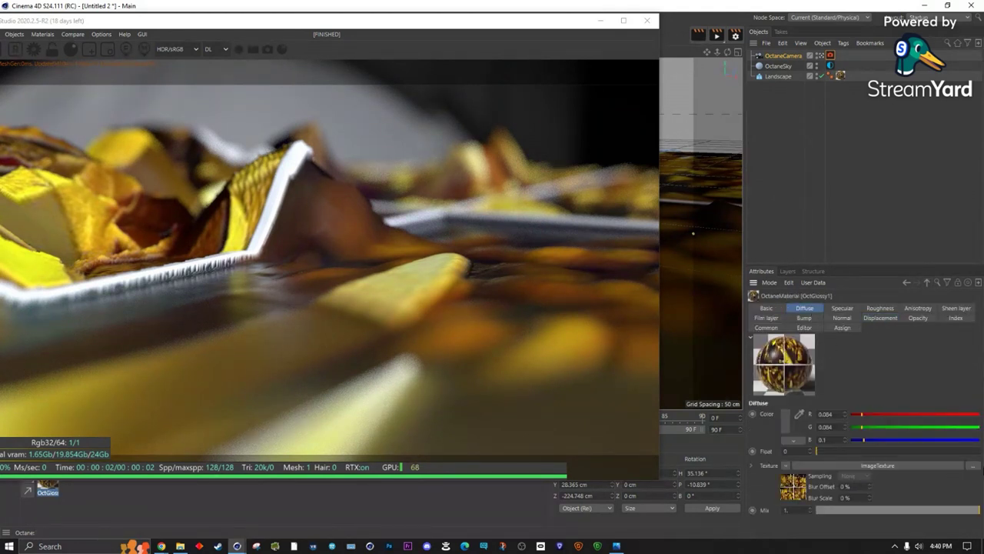
left_click(782, 496)
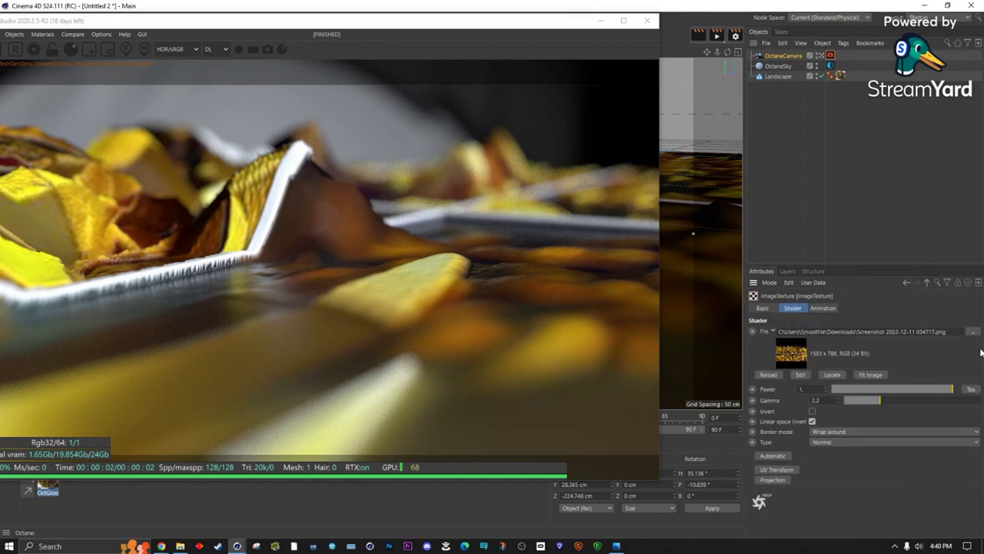
left_click(971, 332)
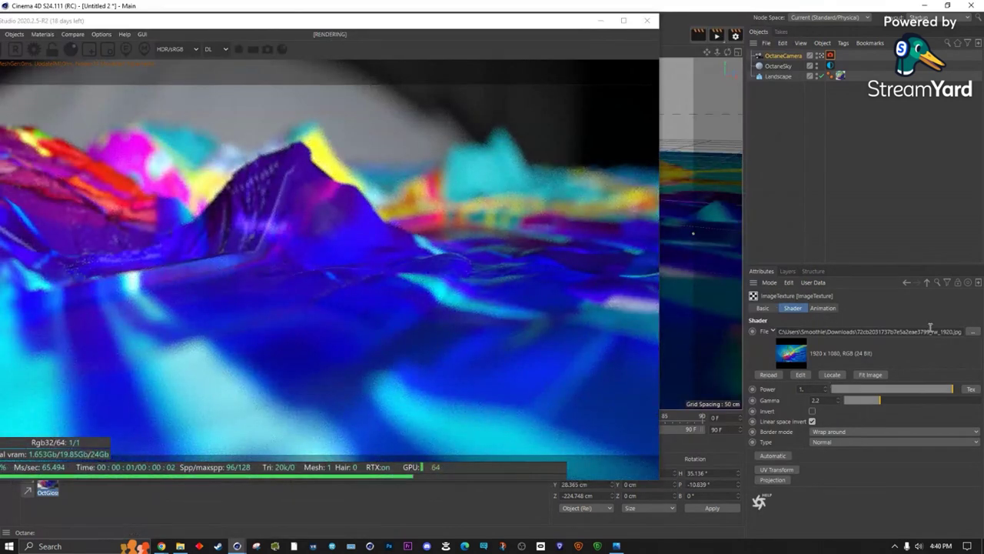
left_click(931, 332)
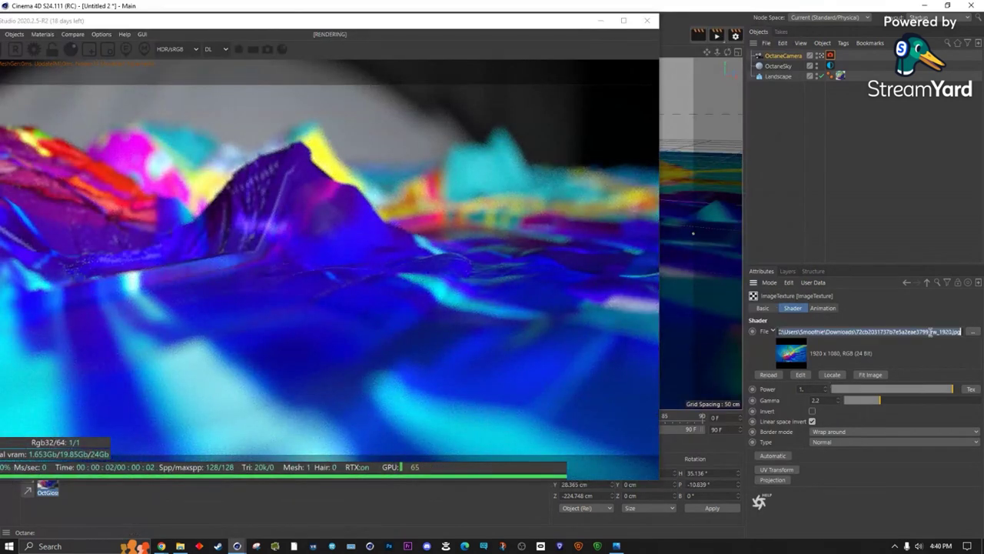
Set the displacement's image texture file to the same path, 72cb2031737b7e5a2eae3799_rw_1920.jpg.
left_click(928, 283)
left_click(879, 317)
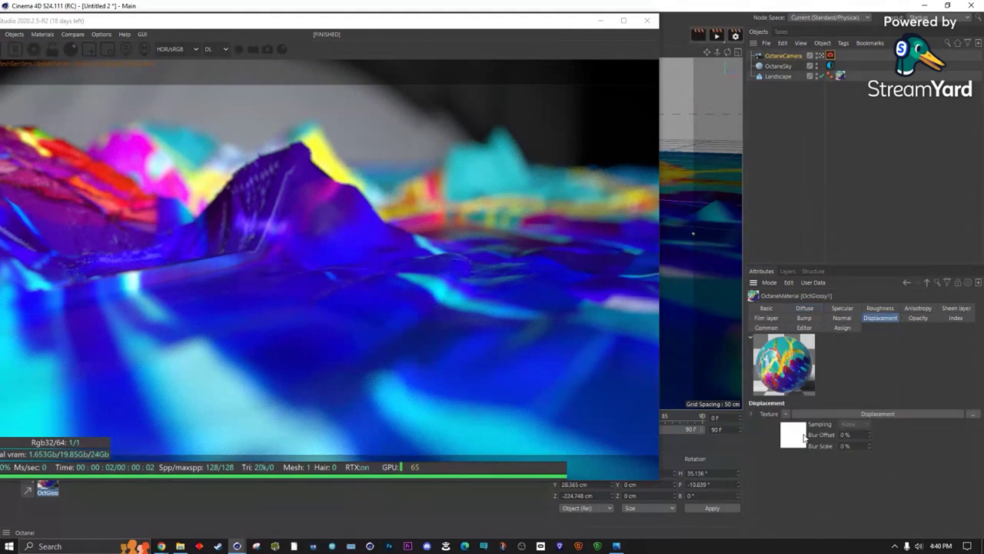
left_click(805, 437)
left_click(811, 367)
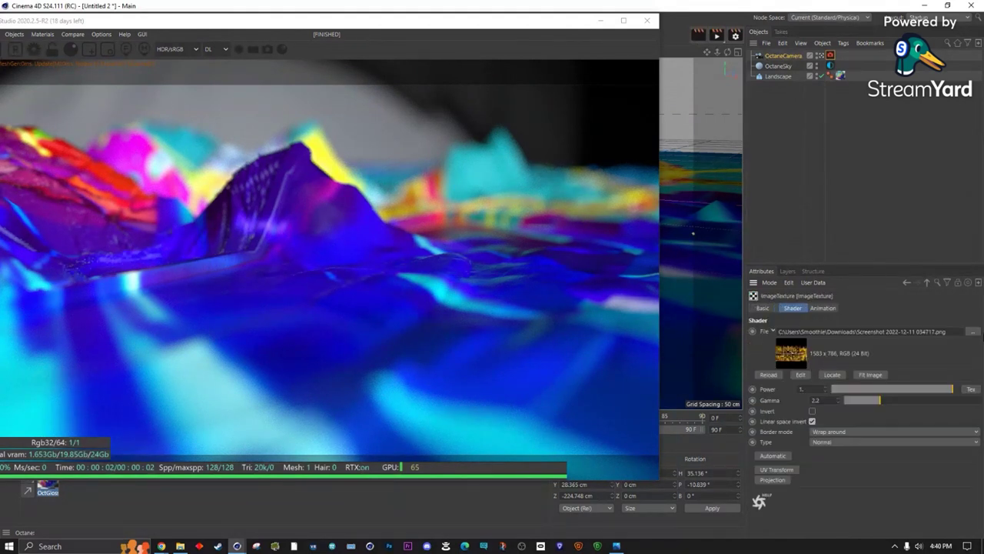
left_click(952, 331)
type("C:\\Users\\Smoothie\\Downloads\\72cb2031737b7e5a2eae3799_rw_1920.jpg")
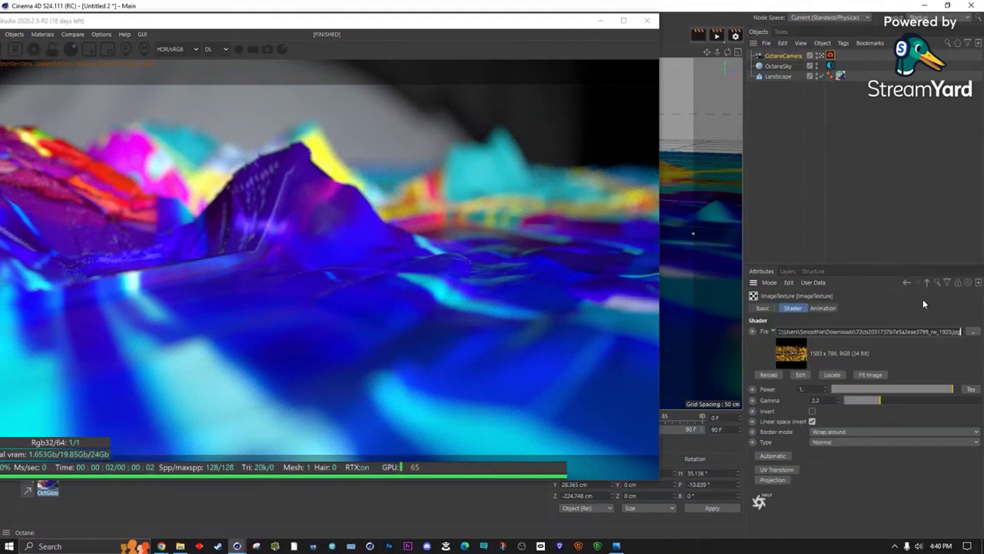
key("Return")
Enable the angle limit on the landscape's Phong tag and set the Phong angle to 0°.
left_click_drag(412, 29, 720, 39)
left_click_drag(176, 217, 150, 247, "alt")
left_click_drag(669, 30, 391, 32)
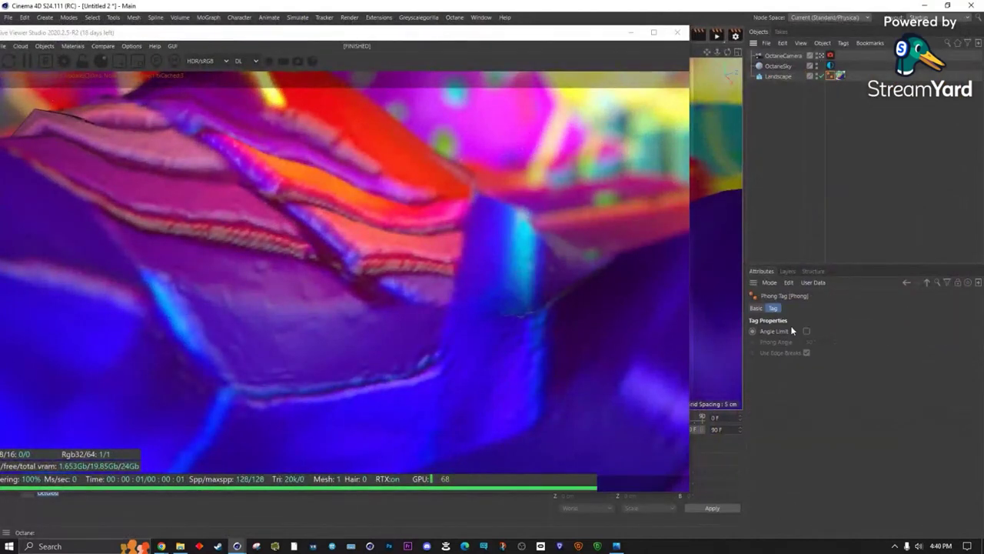
left_click(807, 332)
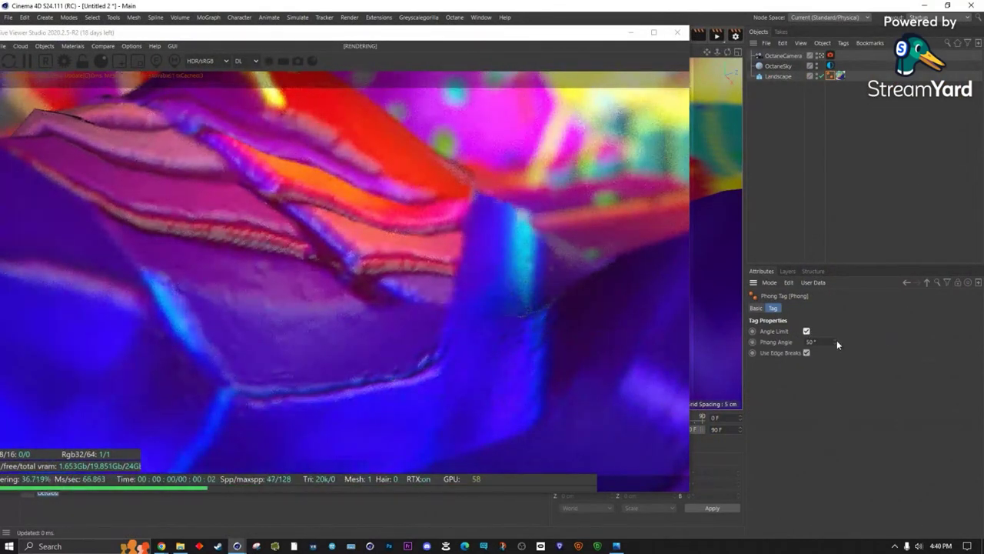
left_click_drag(835, 343, 848, 463)
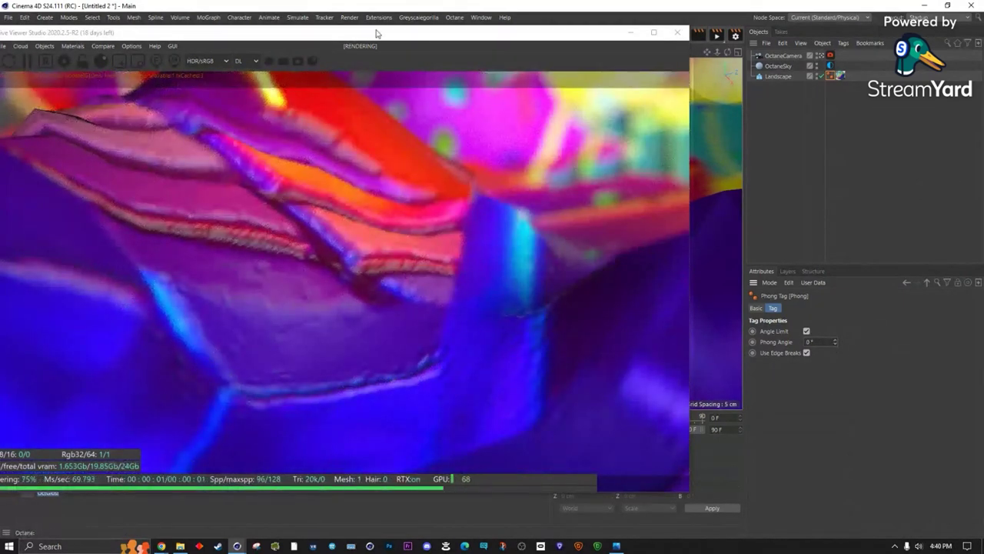
Move the camera around the landscape to examine the displaced, sharply shaded surface from several angles in the live render.
left_click_drag(377, 33, 638, 33)
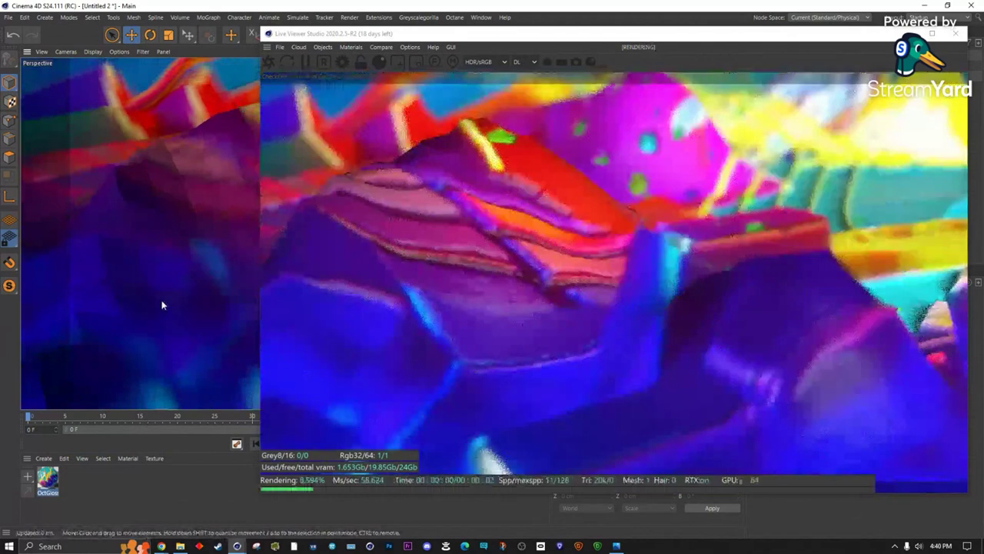
scroll(157, 300, "down", 4)
scroll(178, 211, "down", 3)
left_click_drag(160, 223, 133, 288, "alt")
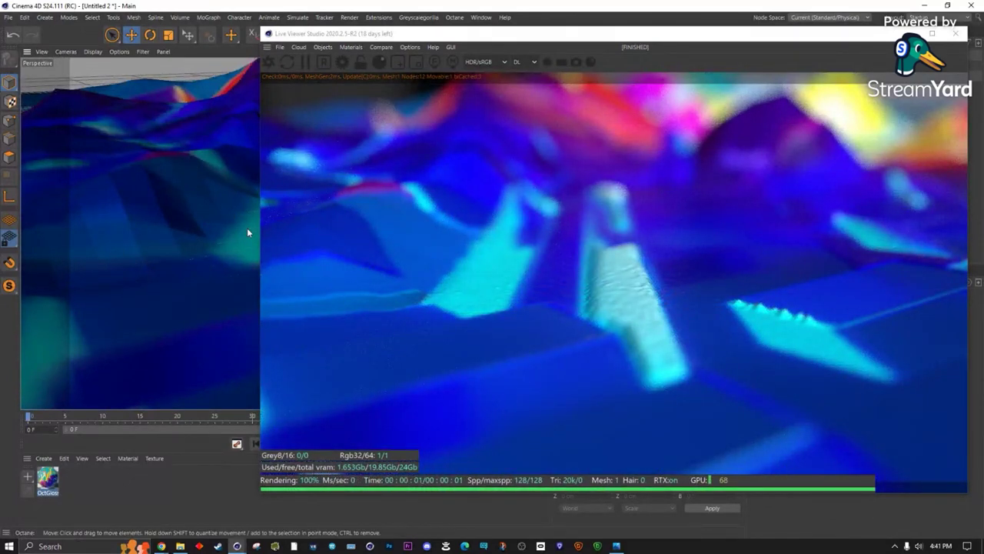
left_click_drag(222, 224, 188, 213, "alt")
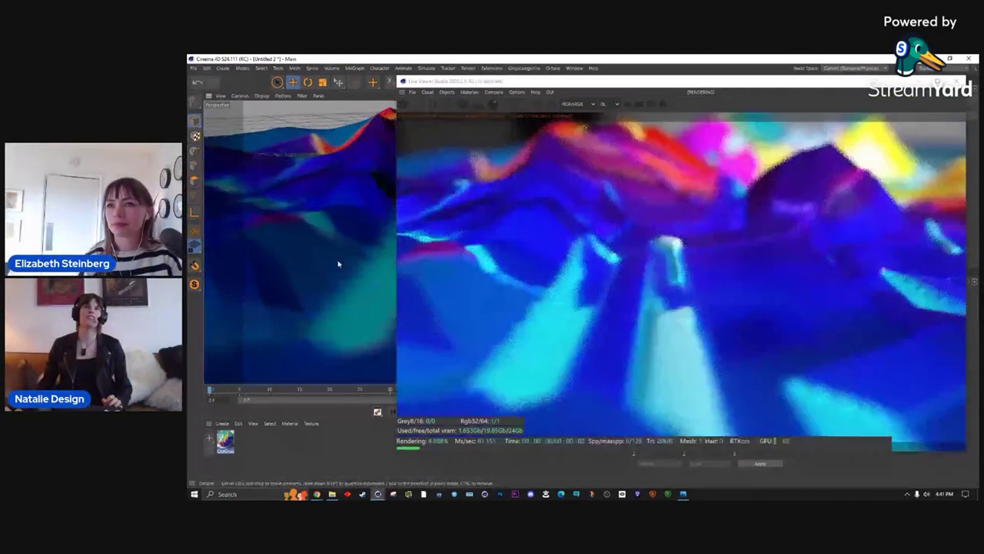
left_click_drag(185, 271, 169, 273, "alt")
left_click_drag(325, 272, 388, 269, "alt")
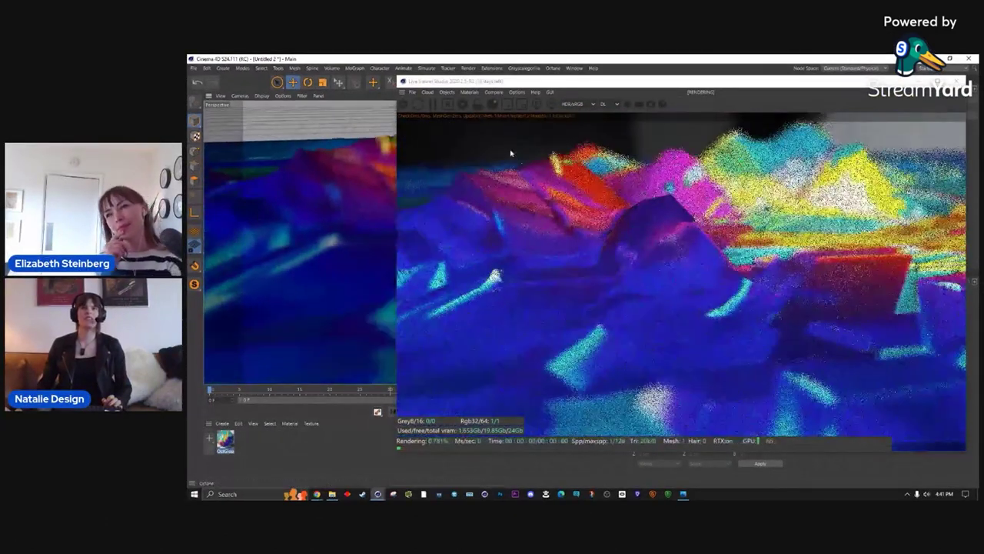
left_click_drag(793, 82, 740, 186)
left_click_drag(622, 139, 231, 385, "alt")
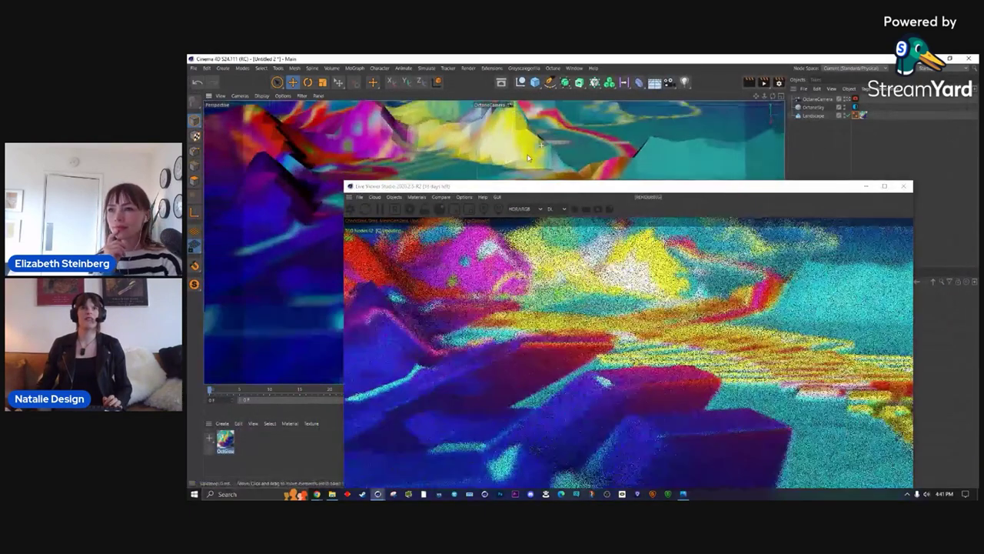
Disable the glossy material's displacement channel and clear the image texture from its diffuse channel.
left_click(225, 440)
left_click_drag(705, 187, 511, 64)
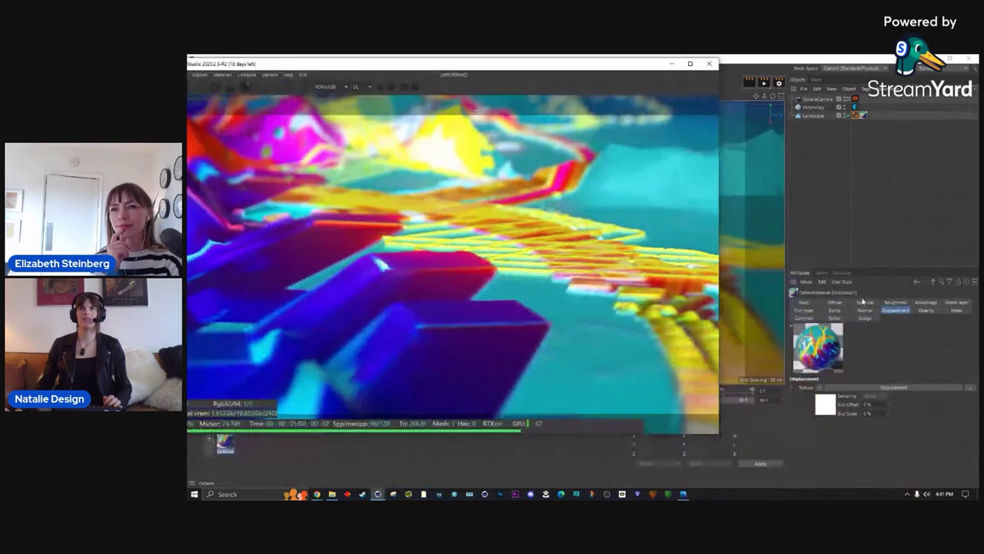
left_click(805, 303)
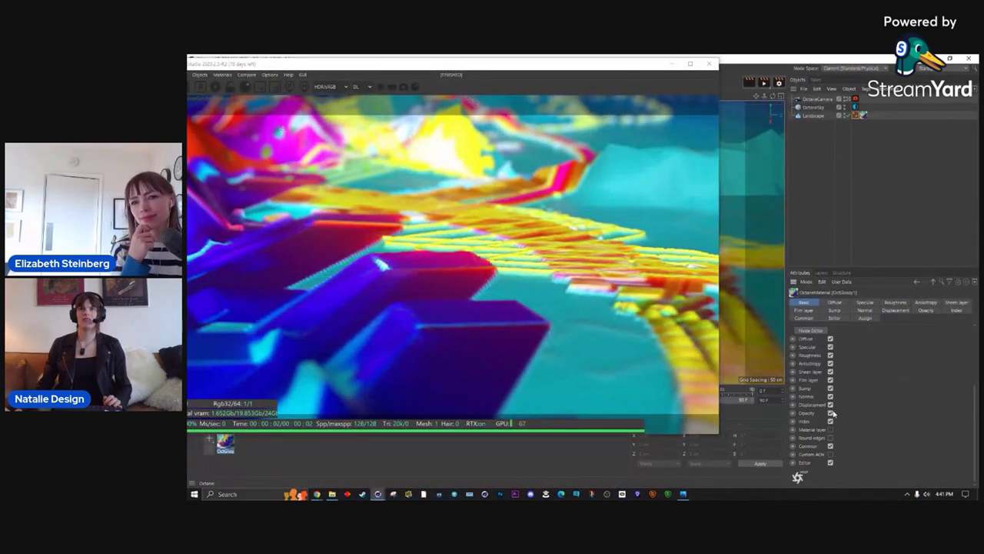
scroll(845, 410, "up", 3)
left_click(829, 302)
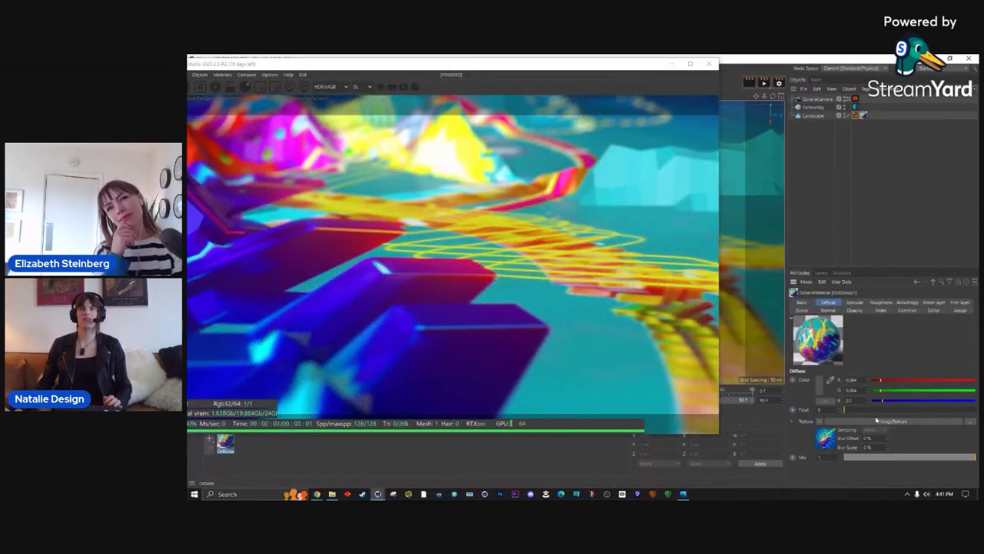
left_click(820, 422)
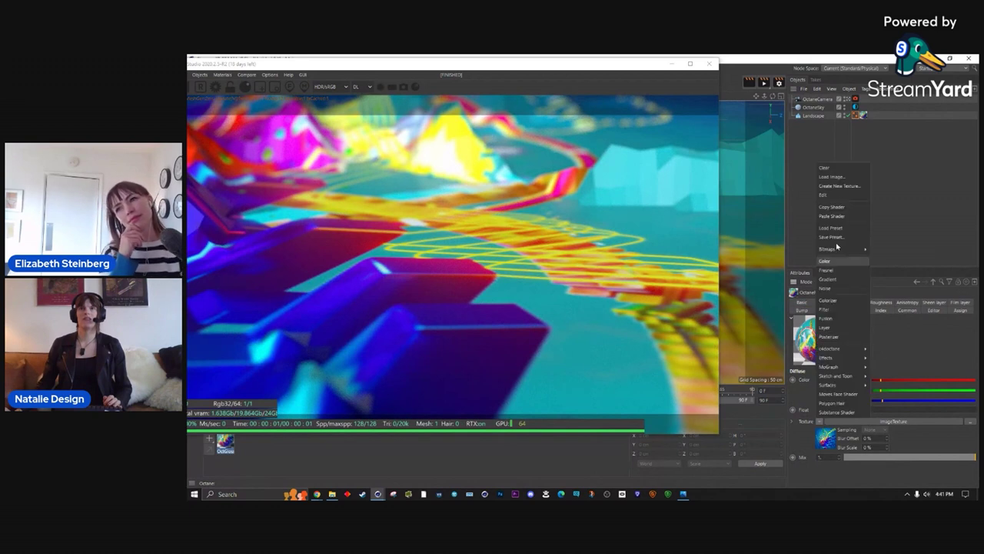
left_click(835, 168)
Inspect the plain landscape from several angles and undo the removal of its diffuse texture and displacement.
double_click(477, 66)
right_click_drag(407, 245, 359, 272, "alt")
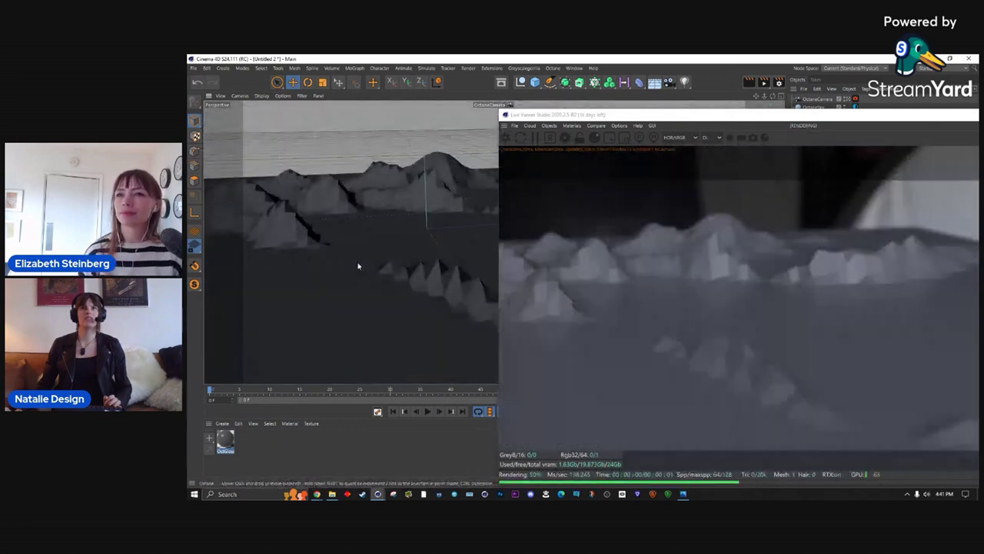
middle_click_drag(358, 273, 331, 210, "alt")
right_click_drag(339, 189, 351, 191, "alt")
left_click_drag(342, 240, 292, 251, "alt")
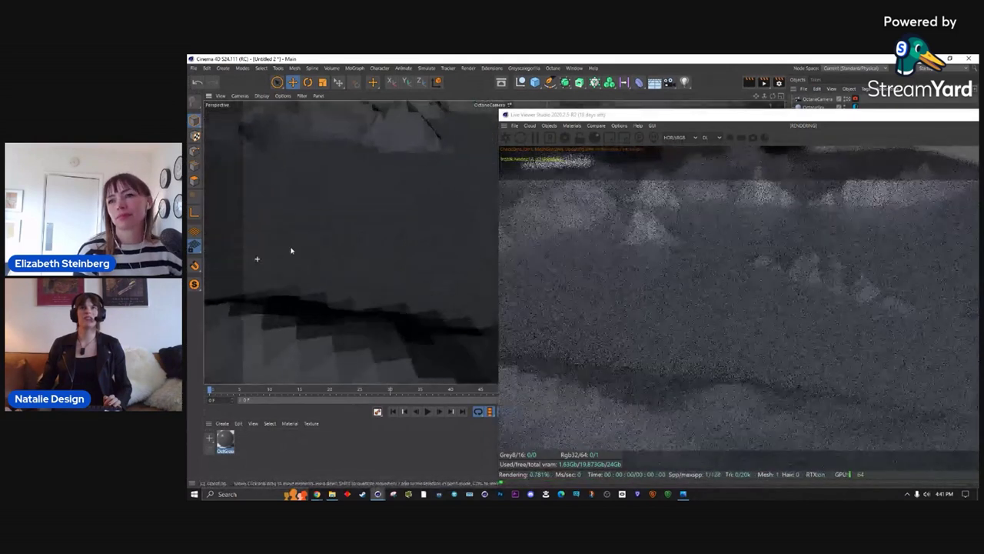
left_click_drag(769, 117, 477, 86)
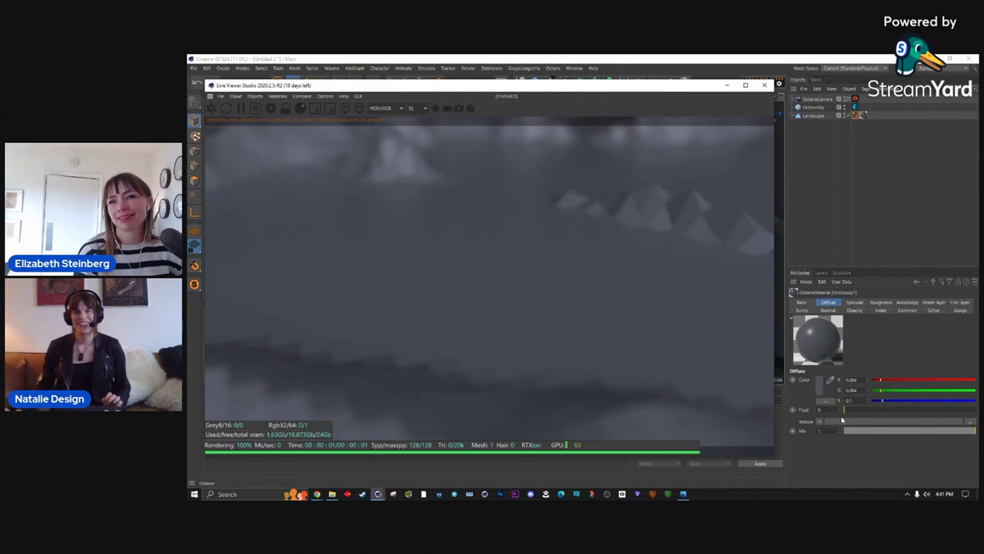
left_click_drag(842, 419, 842, 418)
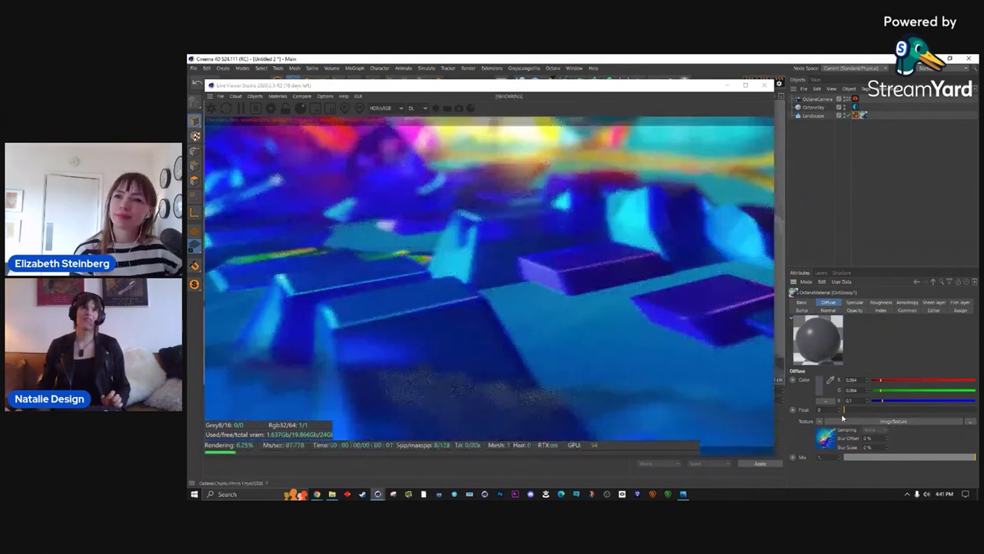
Clear only the diffuse image texture, keeping displacement enabled, and inspect the relief on the untextured landscape.
left_click(805, 303)
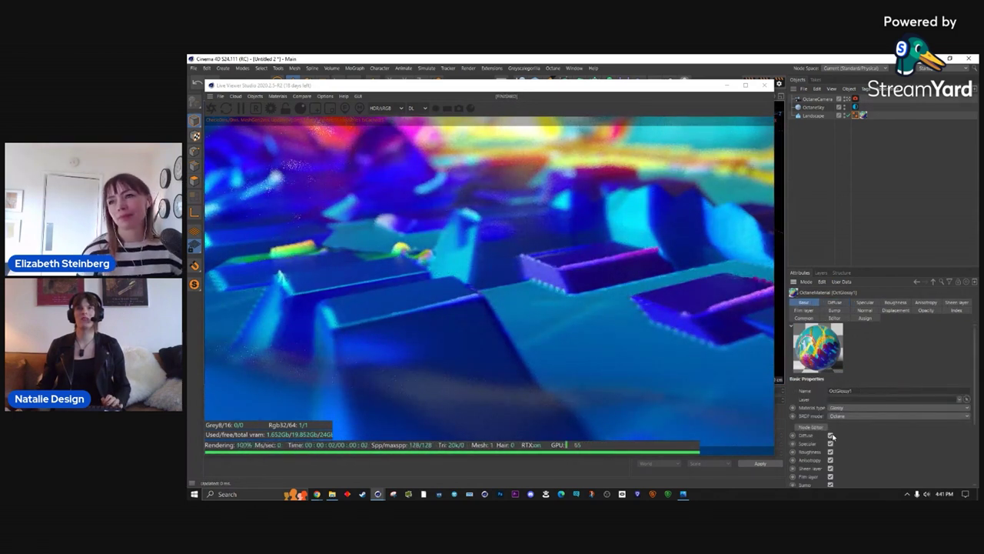
left_click(835, 303)
left_click(820, 430)
left_click(842, 176)
left_click_drag(479, 90, 712, 89)
left_click_drag(353, 230, 306, 271, "alt")
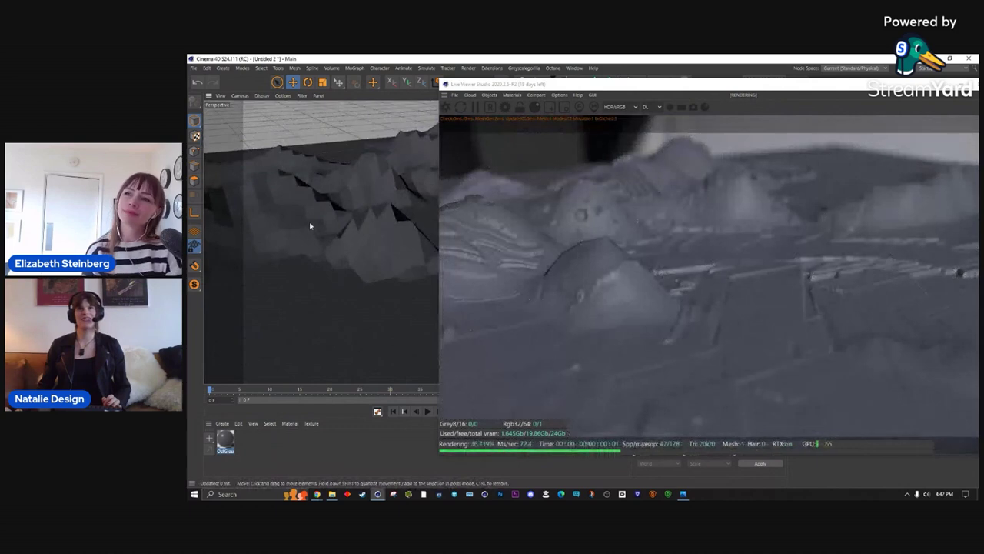
left_click_drag(298, 198, 336, 260, "alt")
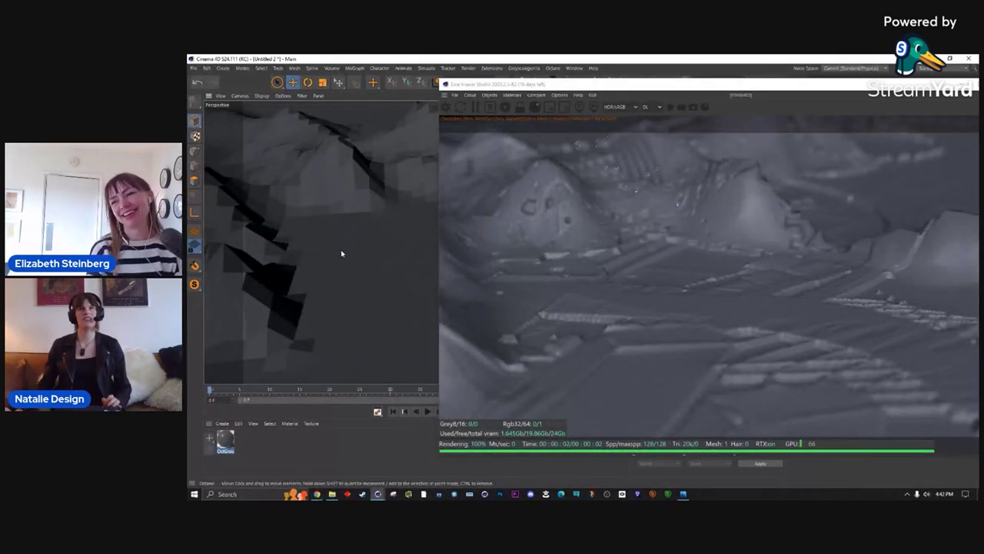
Tint the glossy material's diffuse colour blue with red 0.048, green 0.12 and blue 0.412.
left_click_drag(626, 83, 405, 79)
left_click(915, 408)
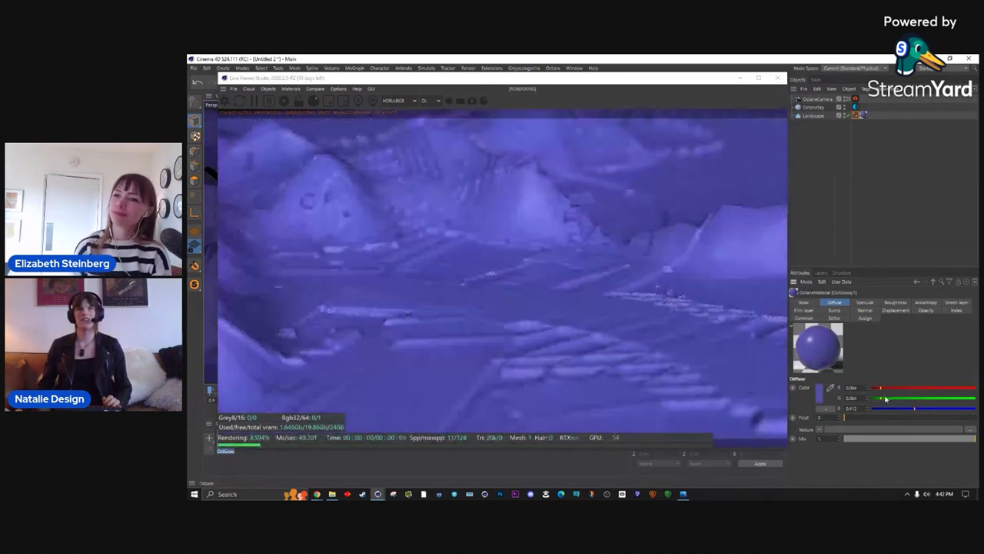
left_click_drag(884, 399, 877, 389)
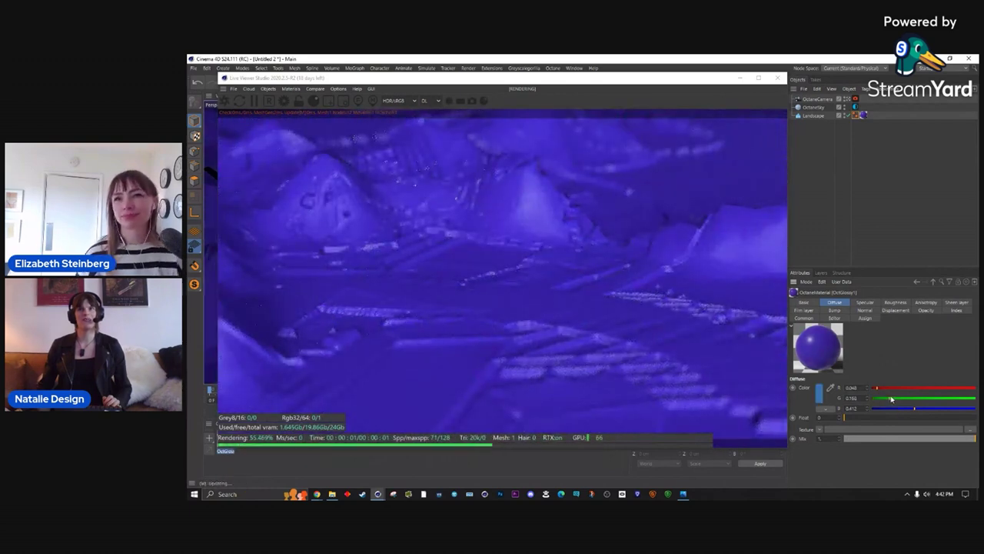
left_click(888, 399)
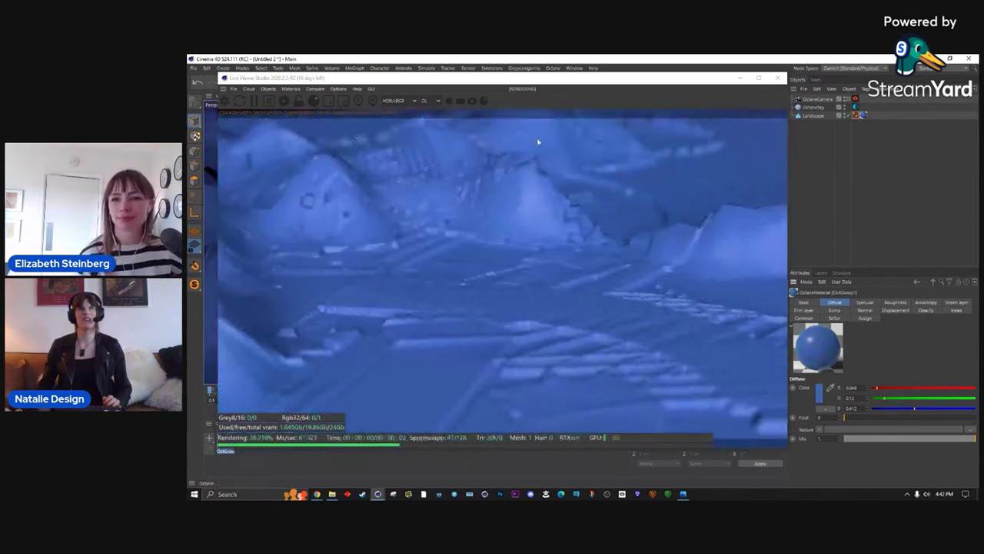
Change the diffuse colour to a dark olive grey with red about 0.08, green about 0.084 and blue 0.056.
left_click_drag(886, 413, 882, 413)
left_click(881, 389)
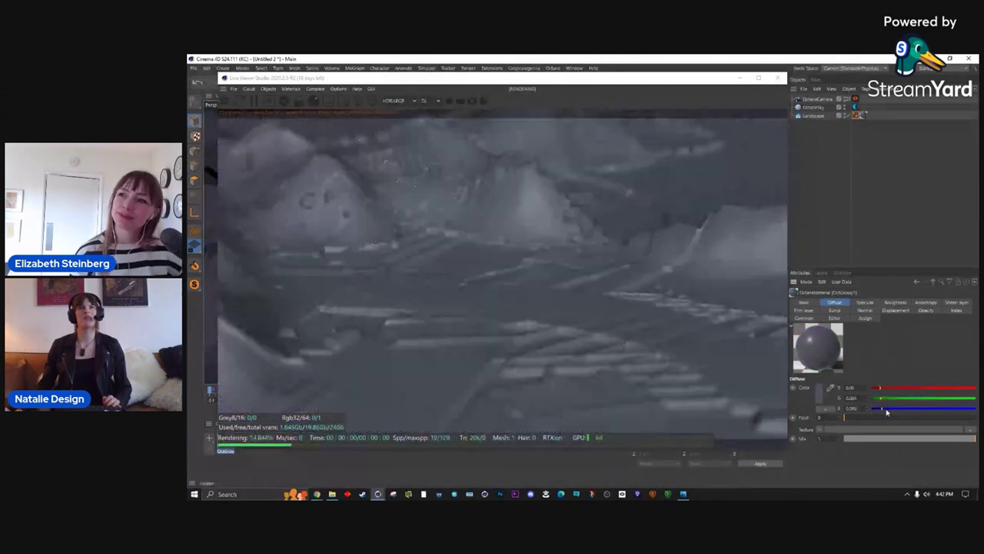
mouse_move(520, 77)
left_mouse_down()
mouse_move(541, 80)
mouse_move(525, 80)
left_mouse_up()
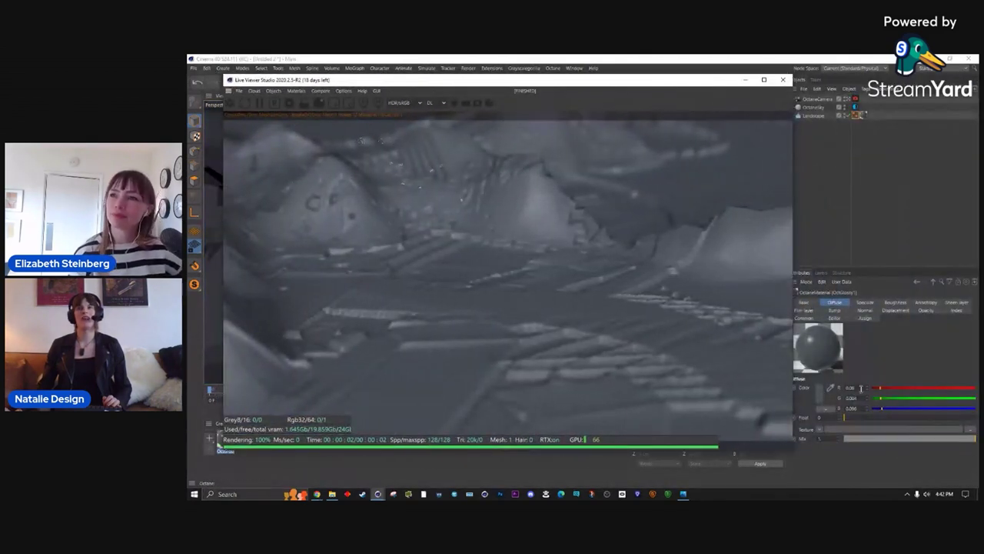
left_click(878, 409)
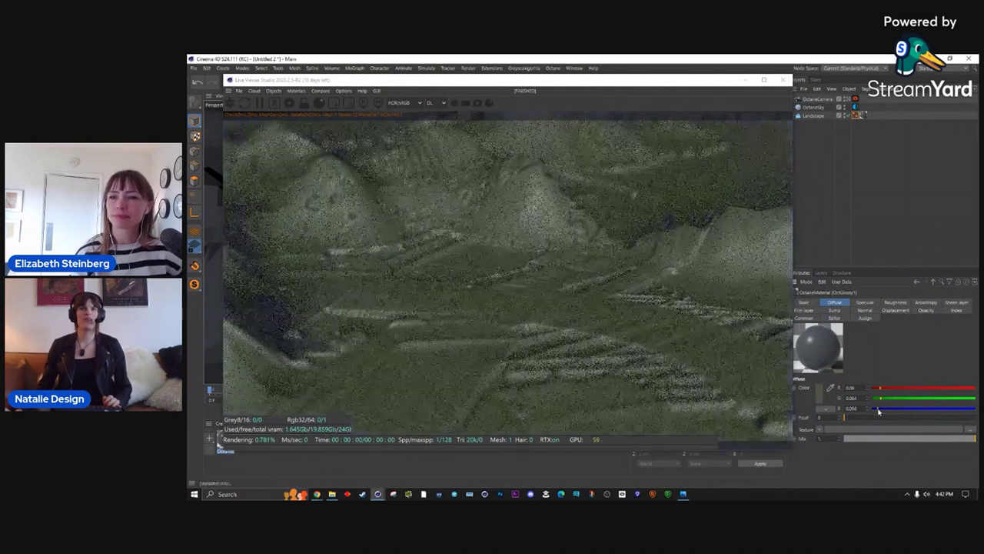
left_click(878, 398)
left_click_drag(882, 400, 881, 401)
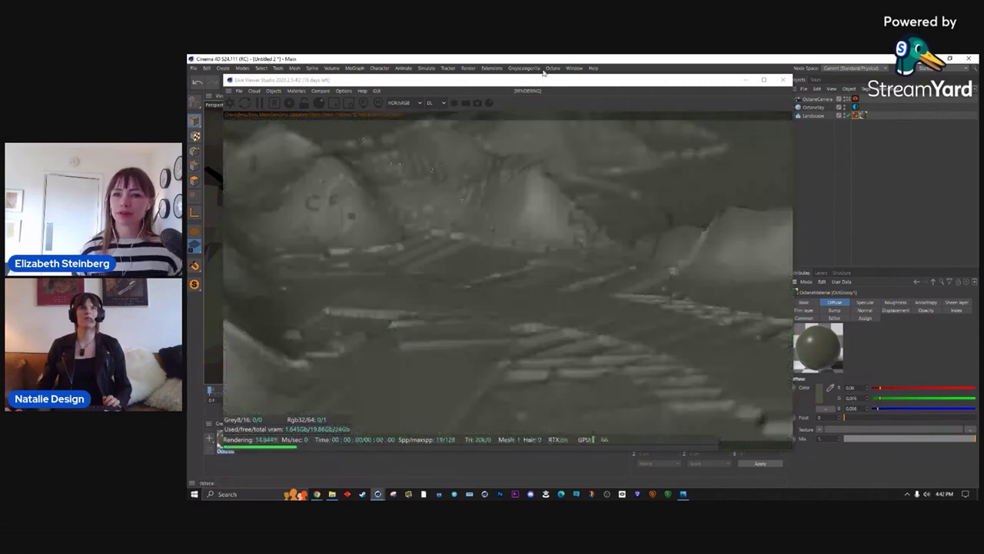
Frame the landscape from a higher angle and add a cube primitive to the scene.
left_click_drag(527, 82, 758, 83)
left_click_drag(372, 272, 297, 202, "alt")
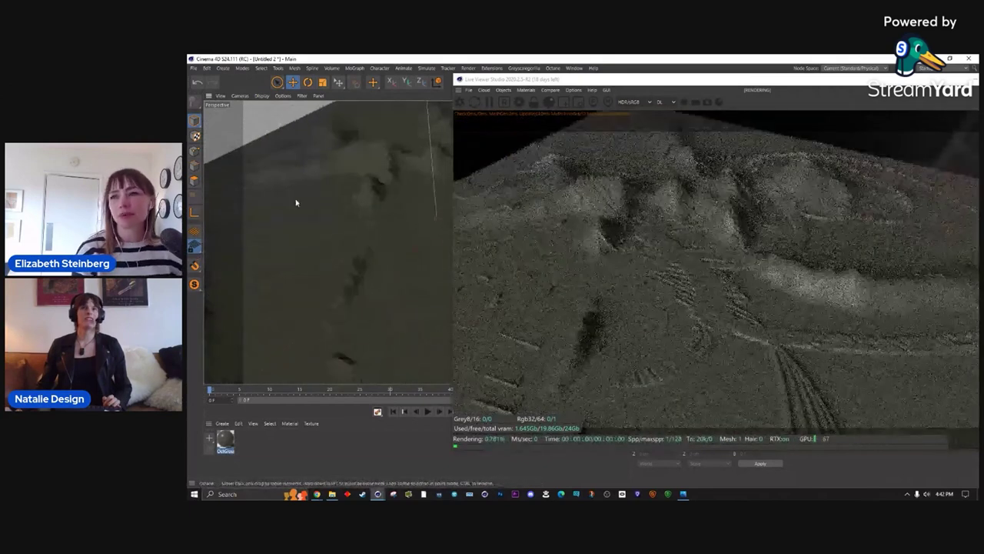
left_click_drag(723, 83, 846, 128)
left_click(536, 83)
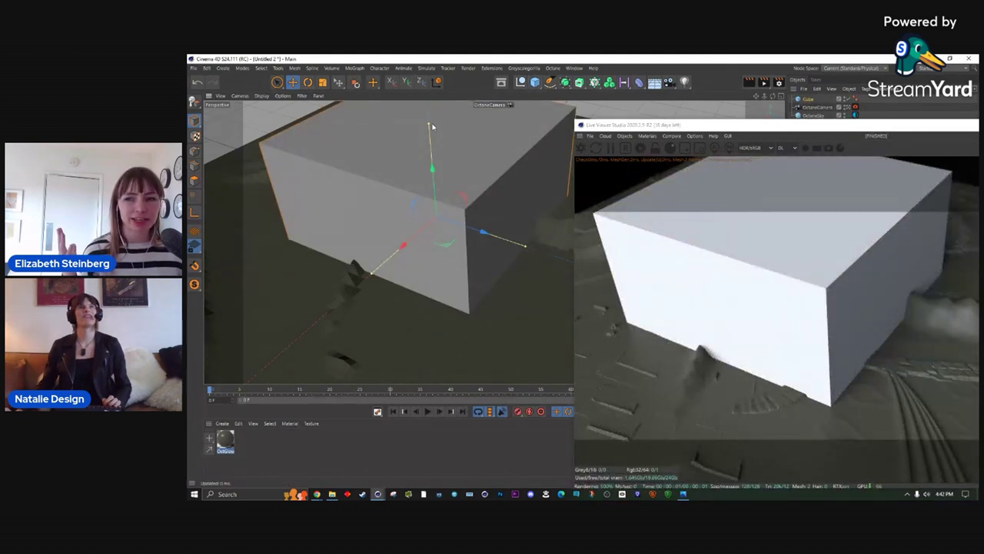
Flatten the cube into a thin slab and scale it out horizontally to spread across the whole landscape.
left_click_drag(429, 135, 437, 212)
scroll(460, 237, "down", 6)
scroll(460, 237, "up", 1)
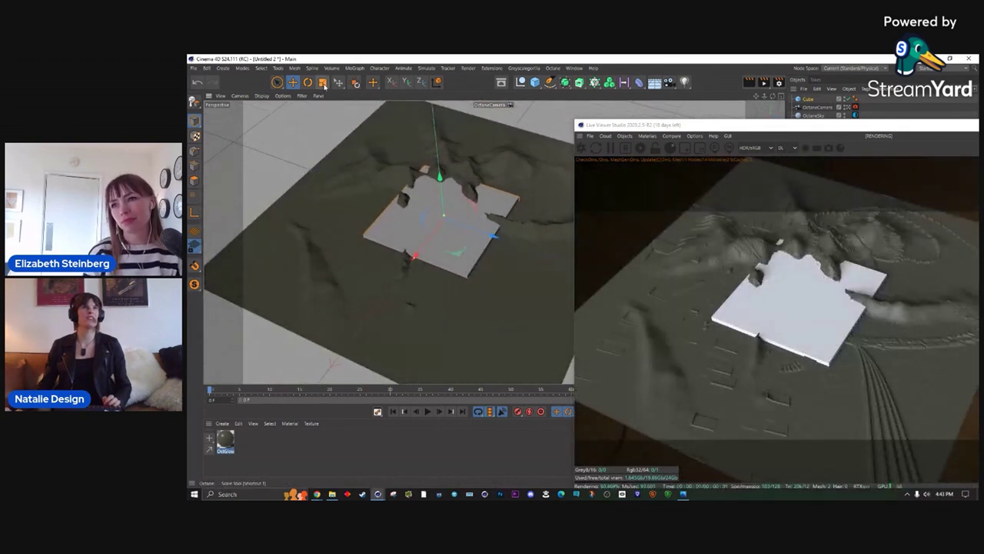
left_click_drag(346, 282, 336, 299, "alt")
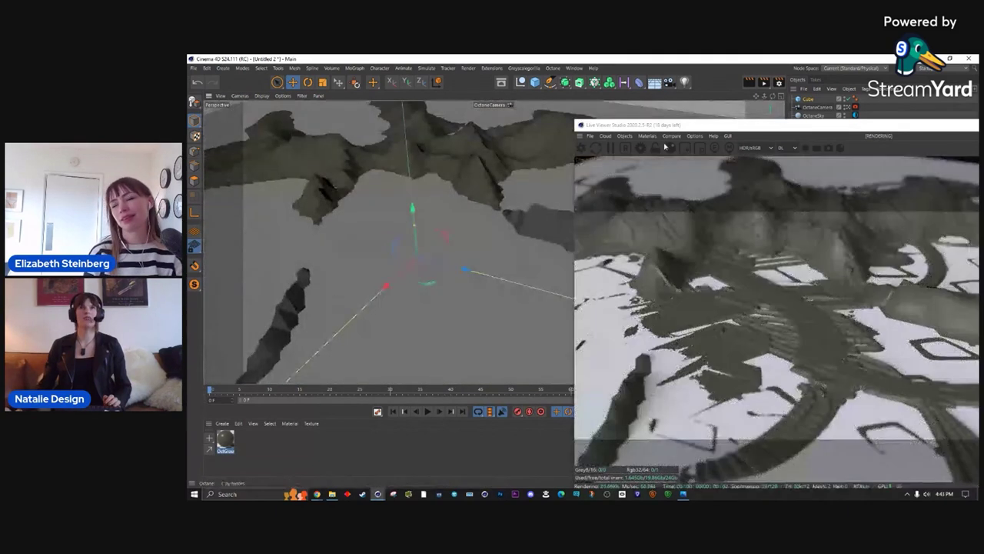
Create an Octane specular material and apply it to the flattened cube slab.
left_click(647, 136)
mouse_move(666, 177)
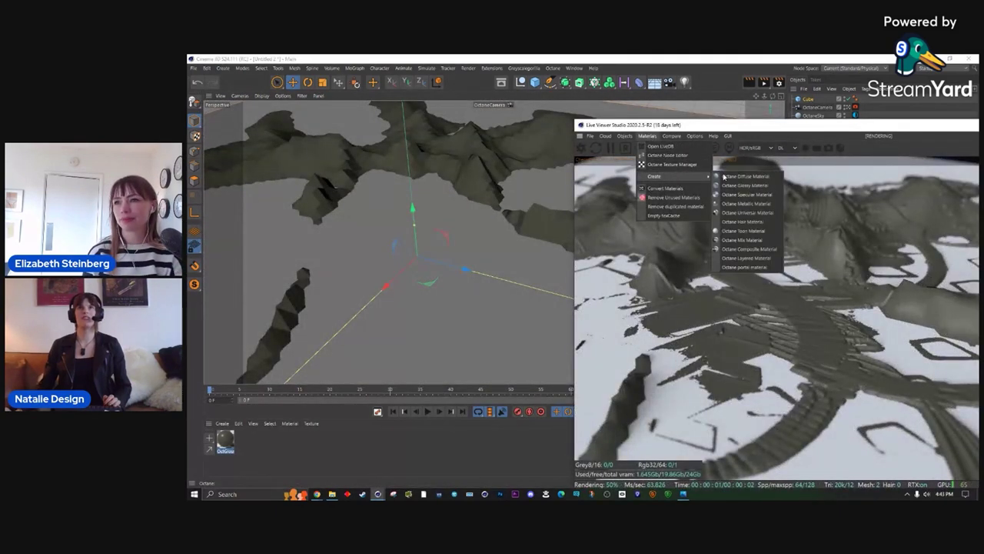
left_click(749, 195)
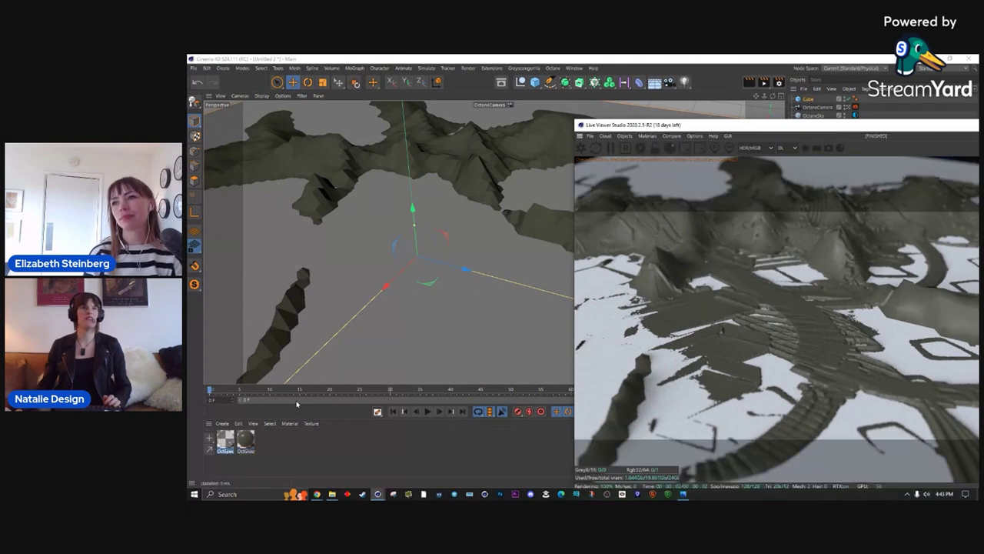
left_click_drag(246, 439, 361, 307)
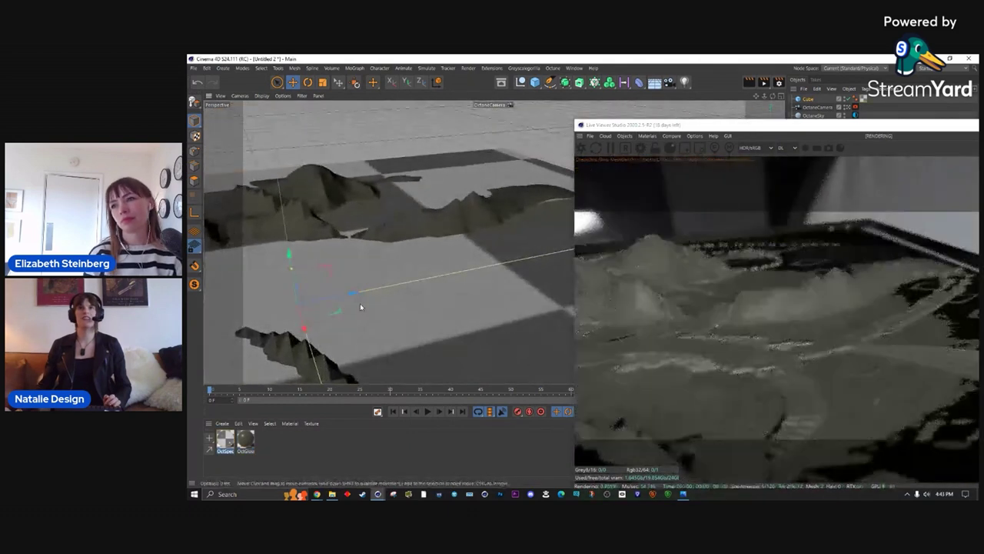
Open the Octane render settings, enlarge the window and review the kernel types, keeping Directlighting.
left_click(640, 148)
left_click_drag(229, 59, 355, 114)
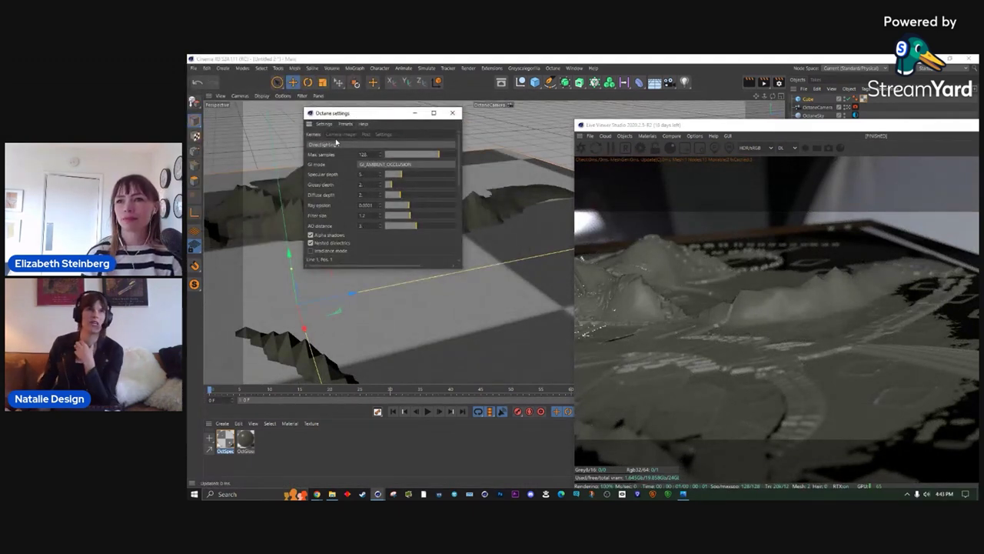
left_click(339, 145)
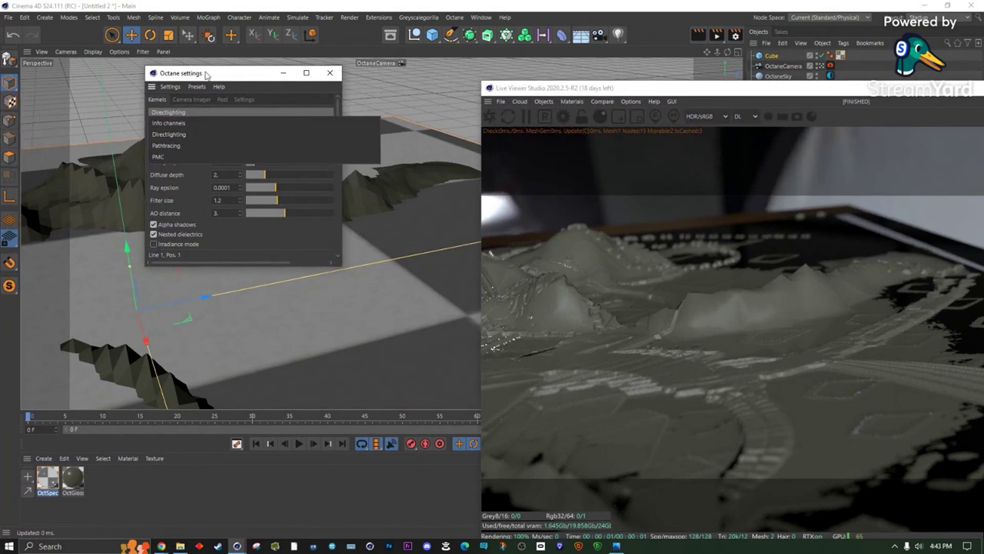
left_click(355, 113)
left_click_drag(336, 265, 559, 417)
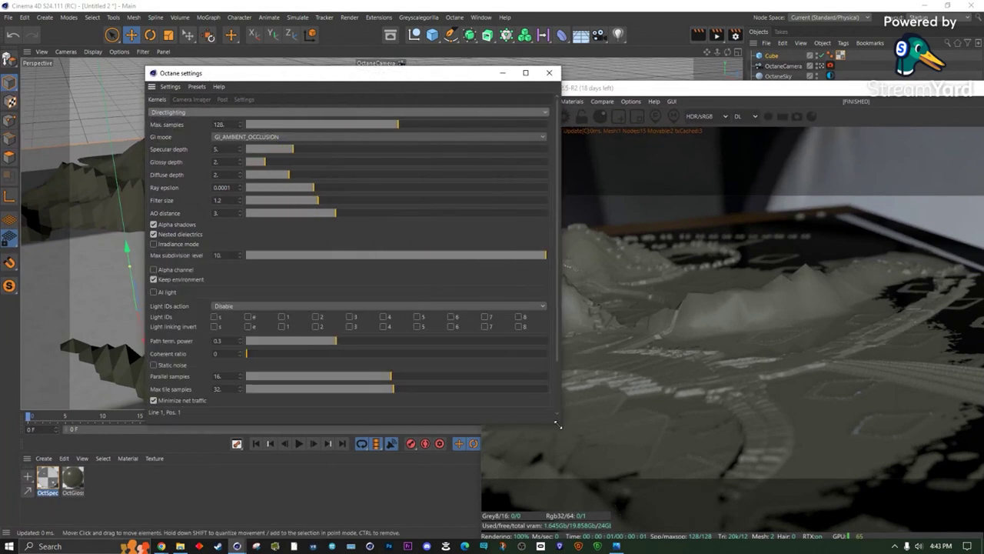
left_click(189, 112)
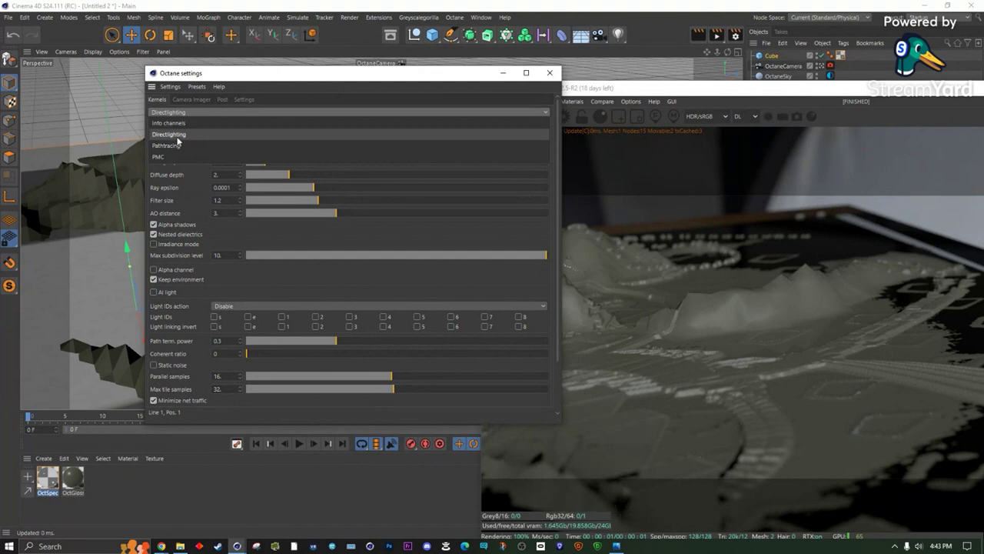
left_click(178, 139)
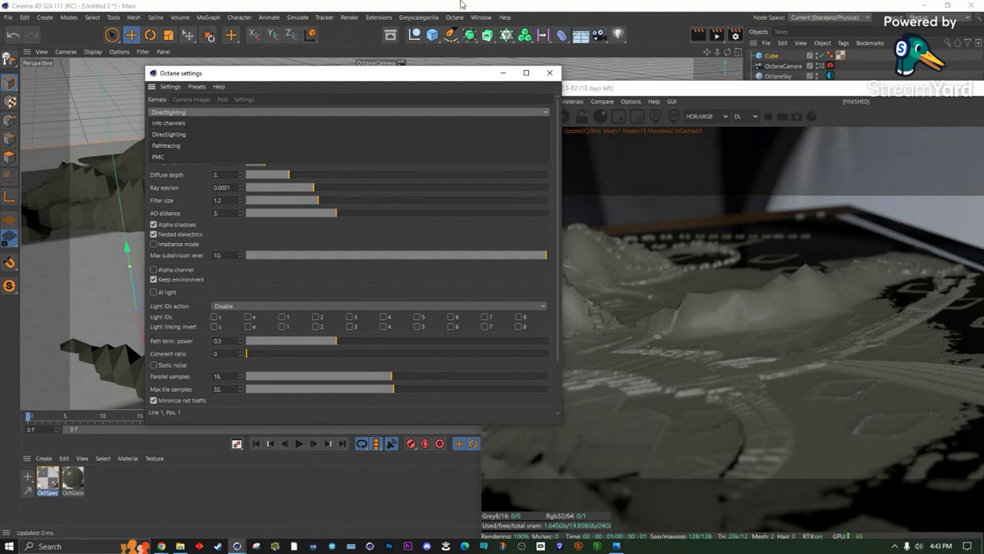
Disable the cube and bring the camera in for a low close-up of the landscape's relief.
left_click(822, 55)
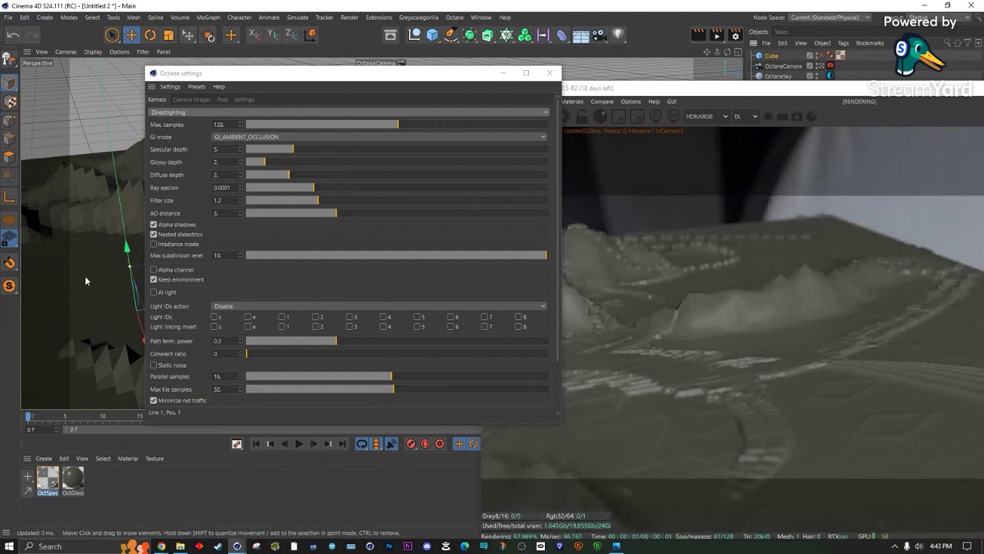
right_click_drag(84, 276, 152, 260, "alt")
left_click_drag(101, 294, 81, 281, "alt")
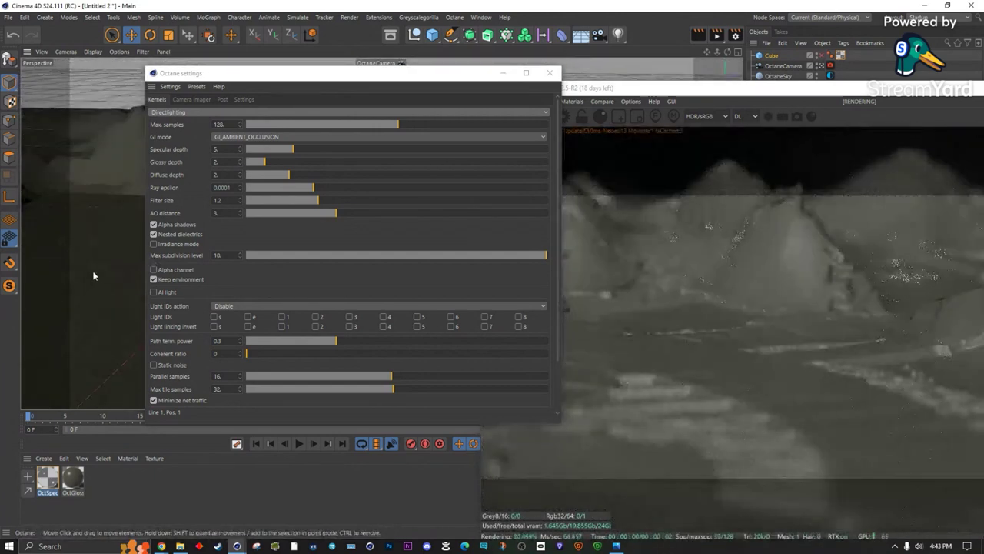
scroll(107, 242, "up", 2)
scroll(113, 269, "up", 2)
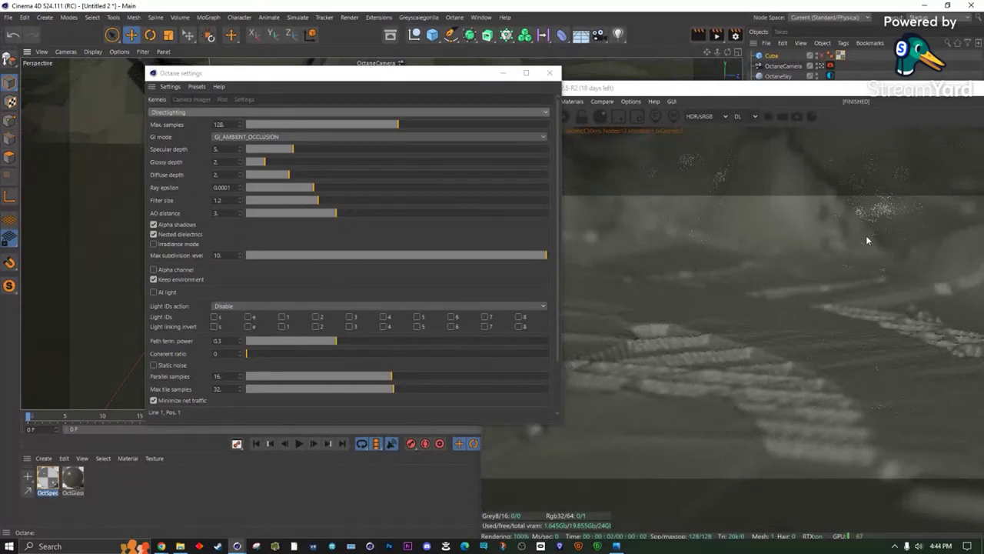
Lower the camera imager's hot pixel removal to about 0.31 to clear bright specks from the render.
left_click(191, 100)
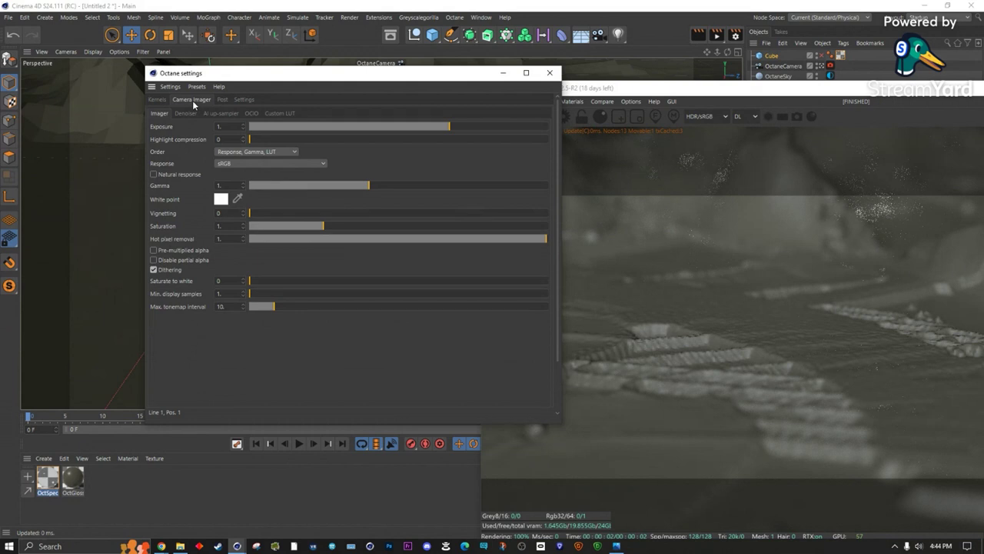
left_click_drag(468, 244, 461, 242)
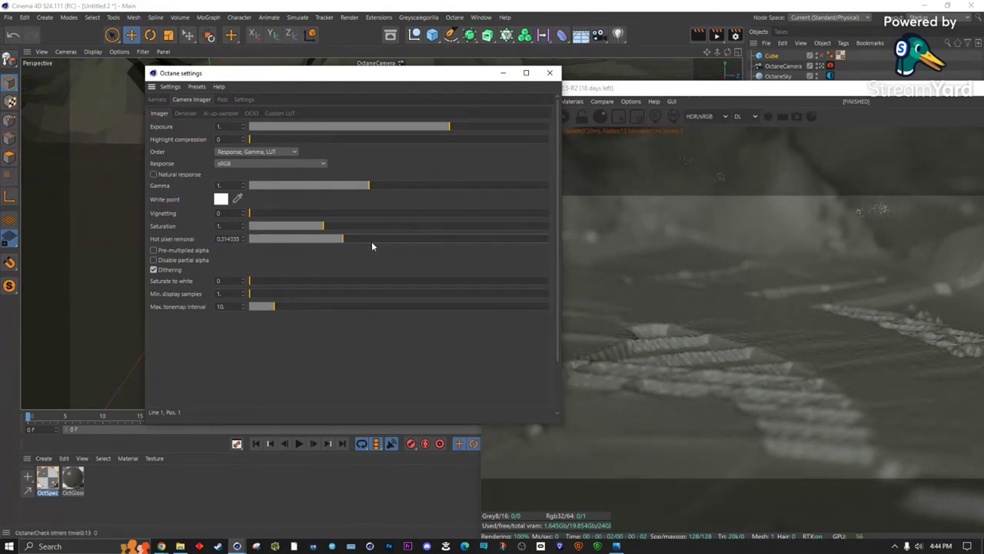
left_click_drag(432, 246, 377, 243)
left_click(159, 100)
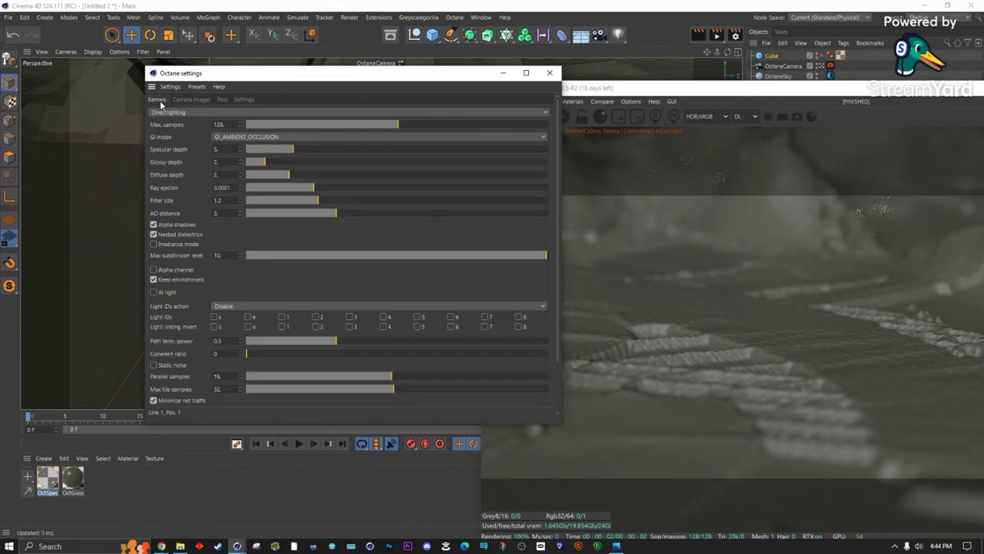
Enable denoising in the camera imager and display the denoised pass in the Live Viewer.
left_click(220, 100)
left_click(204, 101)
left_click(186, 116)
left_click(153, 125)
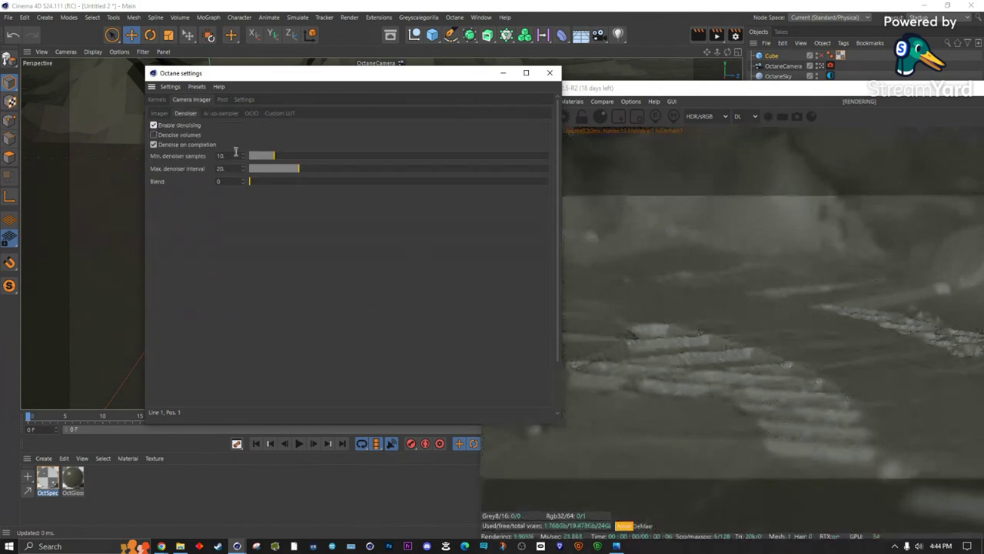
left_click(642, 529)
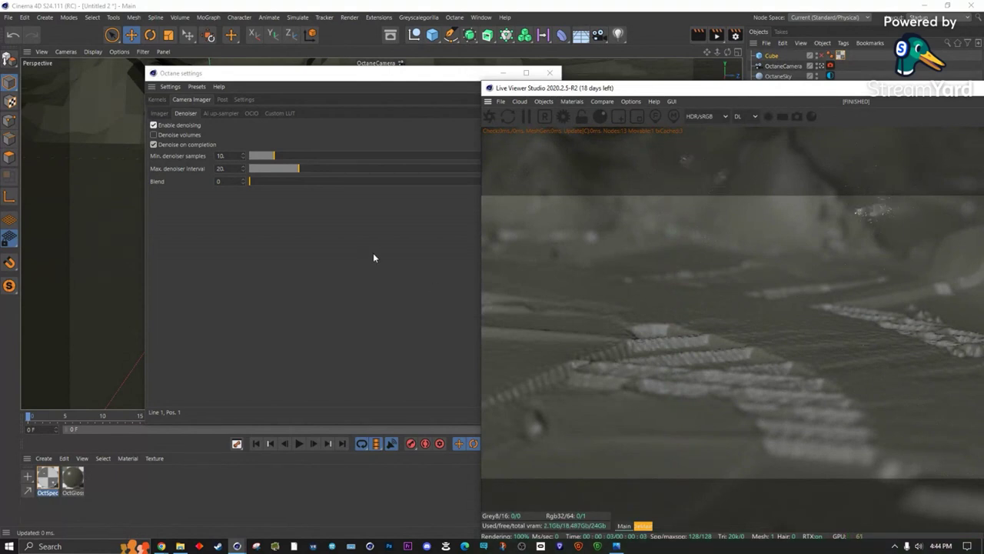
Raise the Directlighting kernel's maximum samples to 256.
left_click(154, 100)
left_click(223, 124)
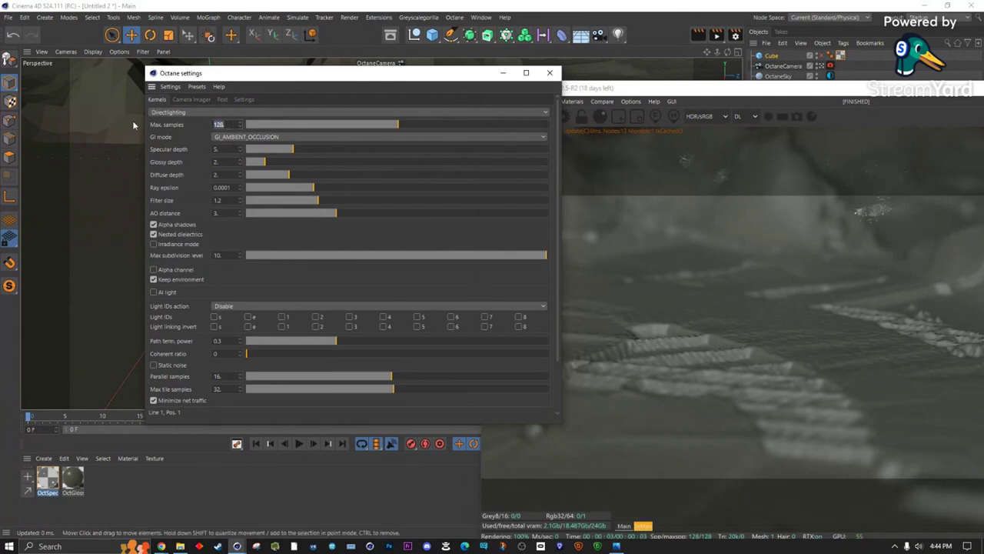
type("256")
key("Return")
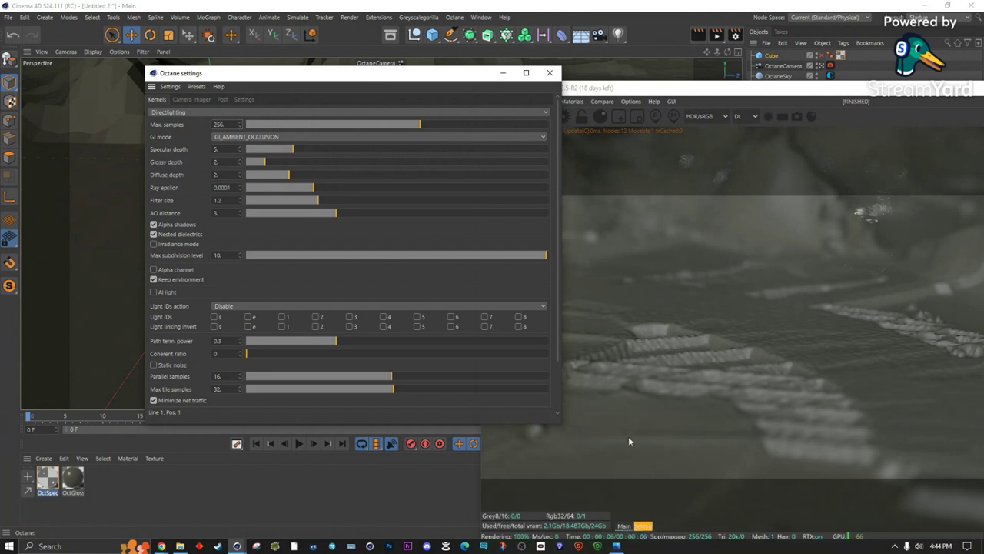
Compare the main and denoised render passes while reviewing the sample count and denoiser settings.
left_click(623, 528)
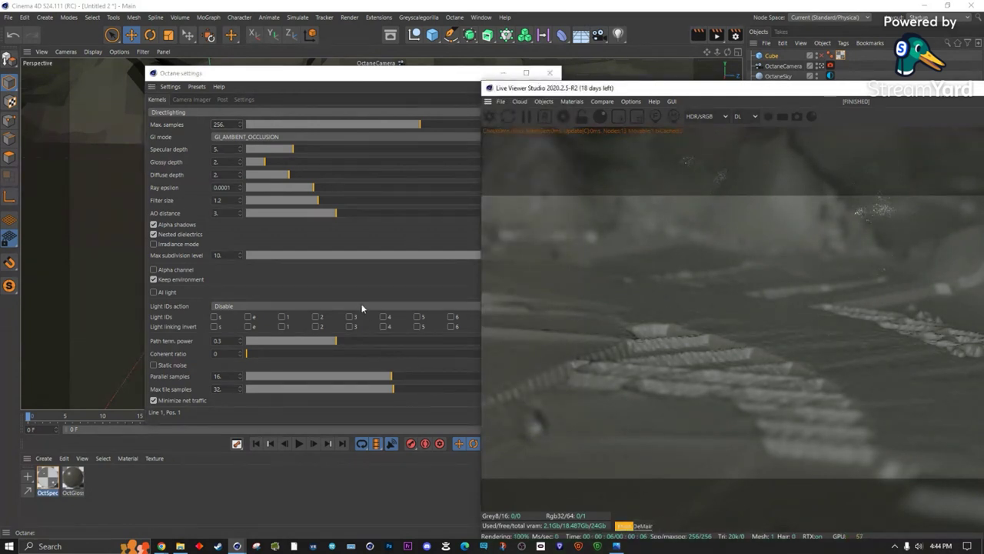
left_click(231, 127)
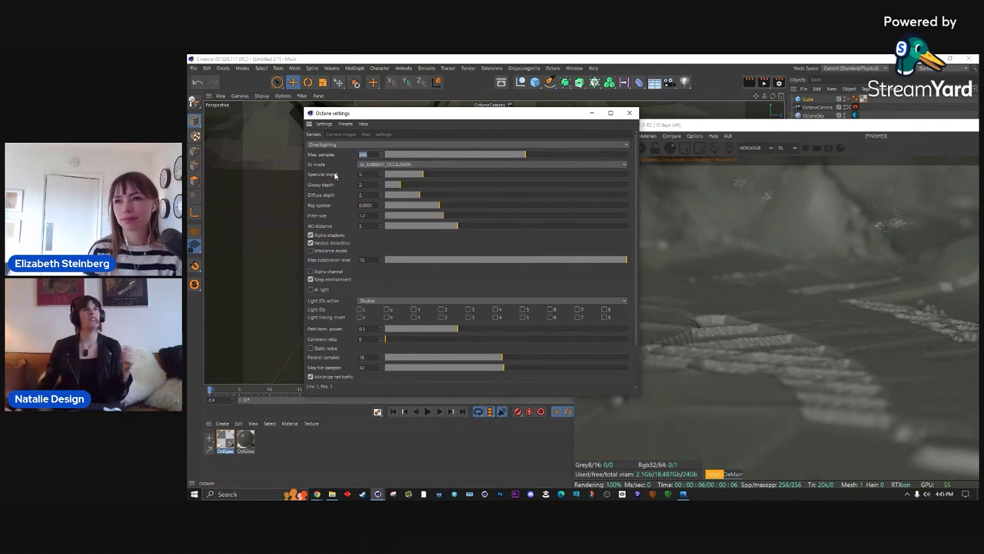
left_click(348, 134)
left_click(347, 136)
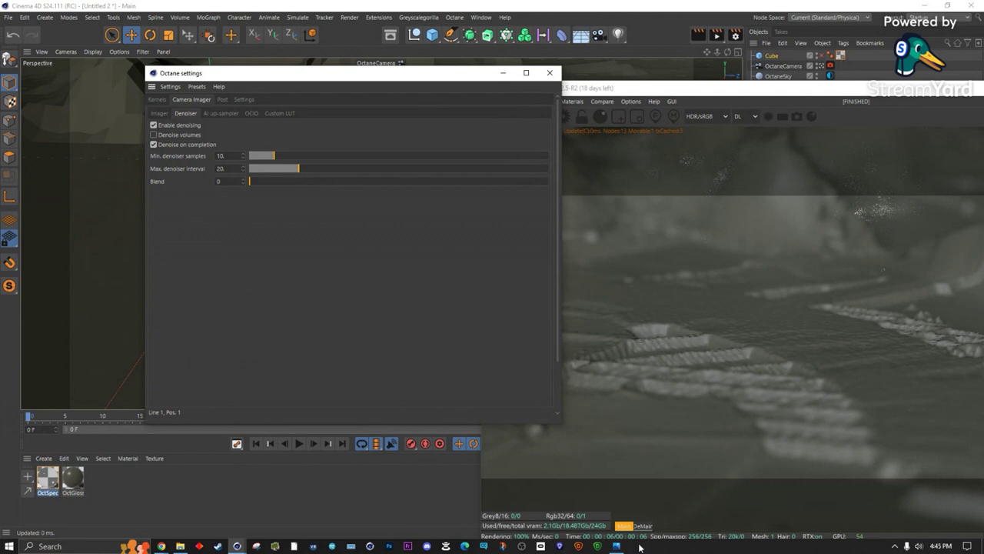
left_click(980, 216)
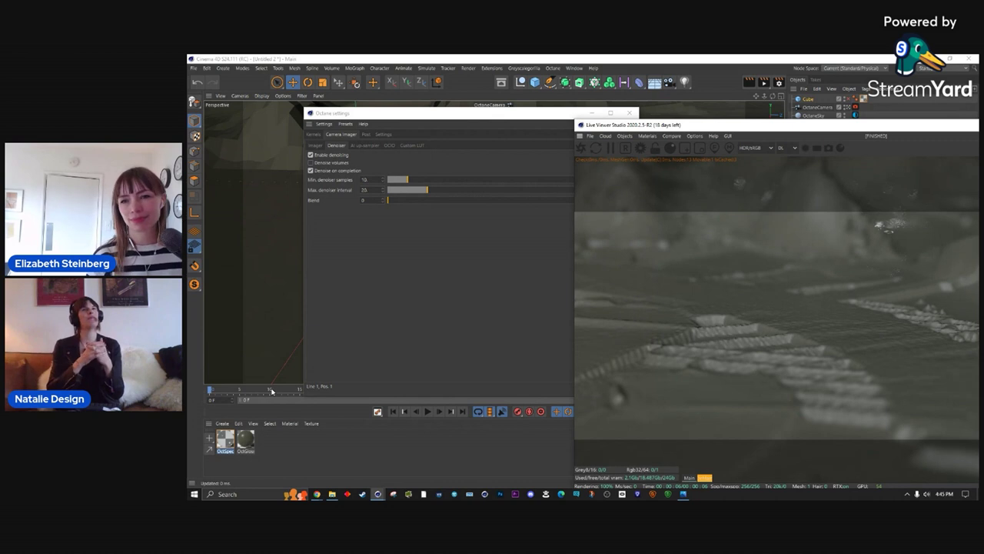
Clear the floating windows off the viewport and keyframe a camera move from frame 0 to a new view at frame 90.
left_click(462, 115)
left_click_drag(461, 115, 450, 457)
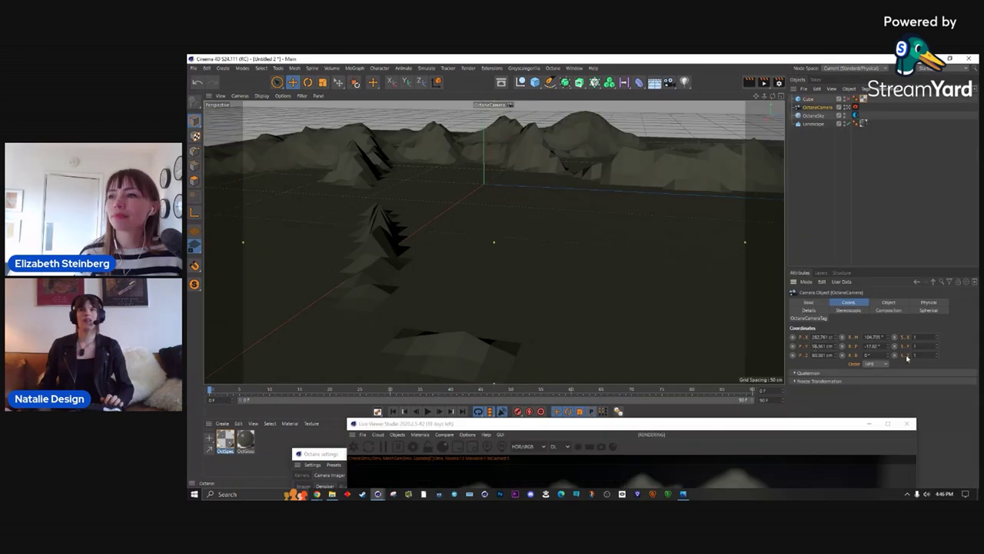
left_click_drag(894, 356, 793, 337)
left_click_drag(477, 391, 752, 390)
right_click_drag(501, 191, 455, 243, "alt")
left_click_drag(455, 244, 512, 241, "alt")
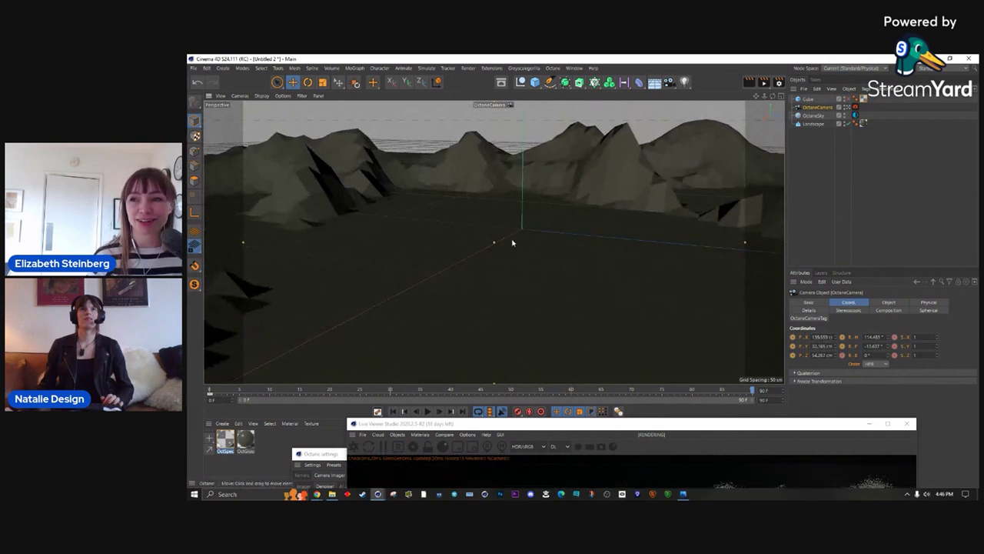
Place the Live Viewer beside the viewport, play the camera animation with live rendering, and stop it.
left_click_drag(703, 423, 797, 72)
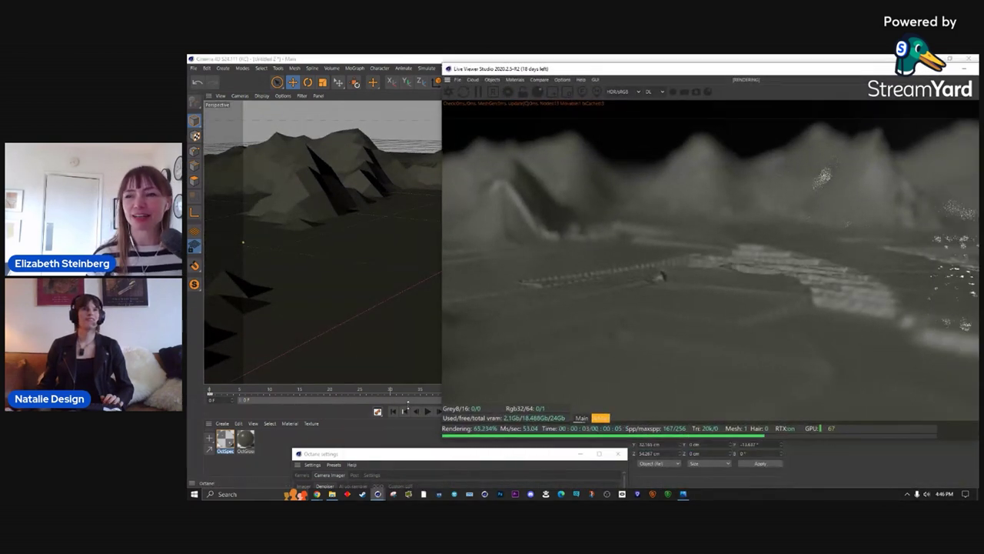
left_click(428, 411)
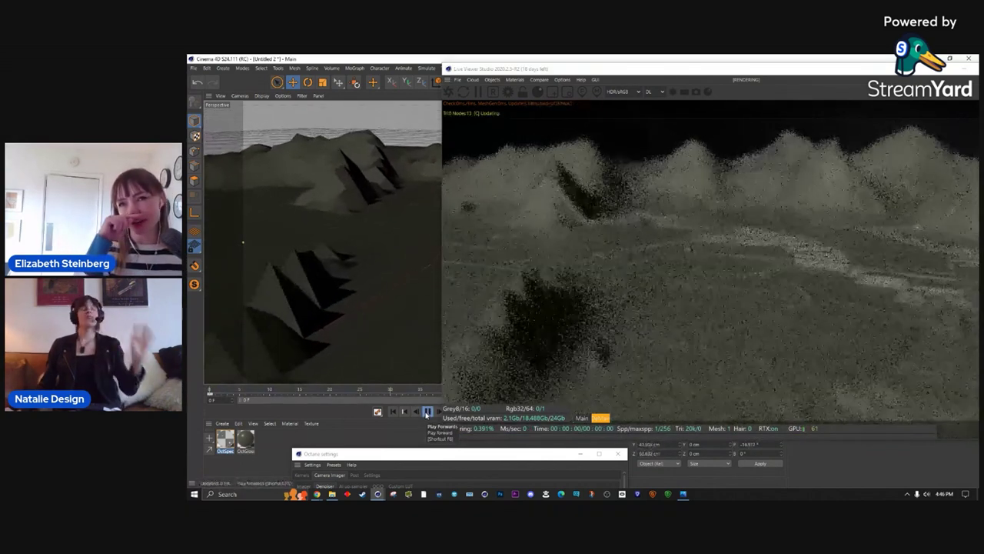
left_click(427, 412)
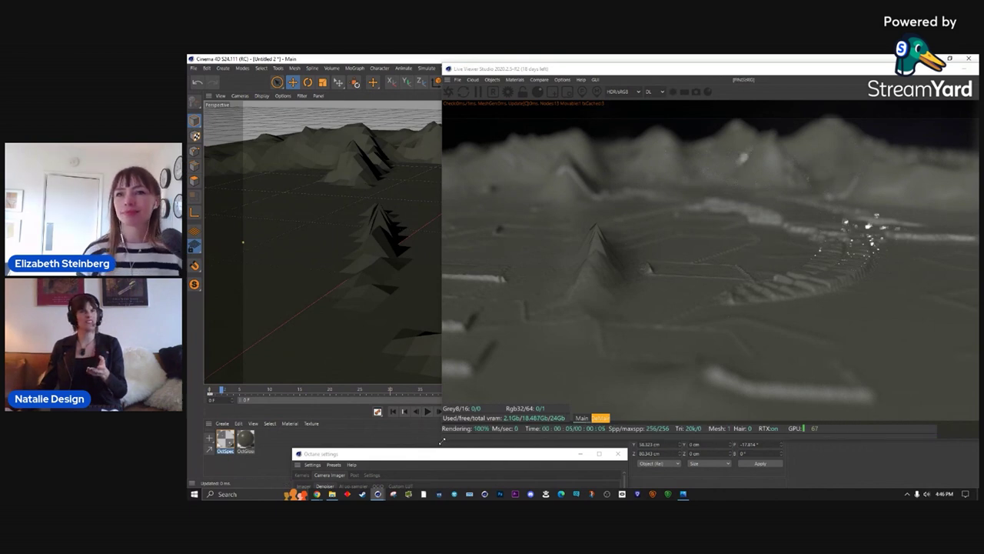
Shrink and reposition the Live Viewer to leave the timeline clear, and play the camera animation again.
left_click_drag(443, 439, 538, 361)
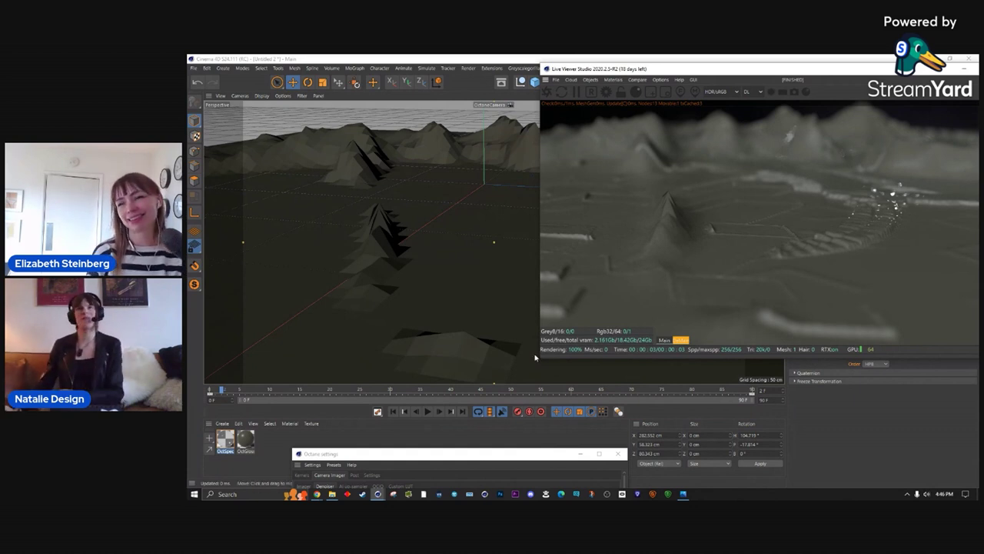
left_click_drag(866, 69, 787, 90)
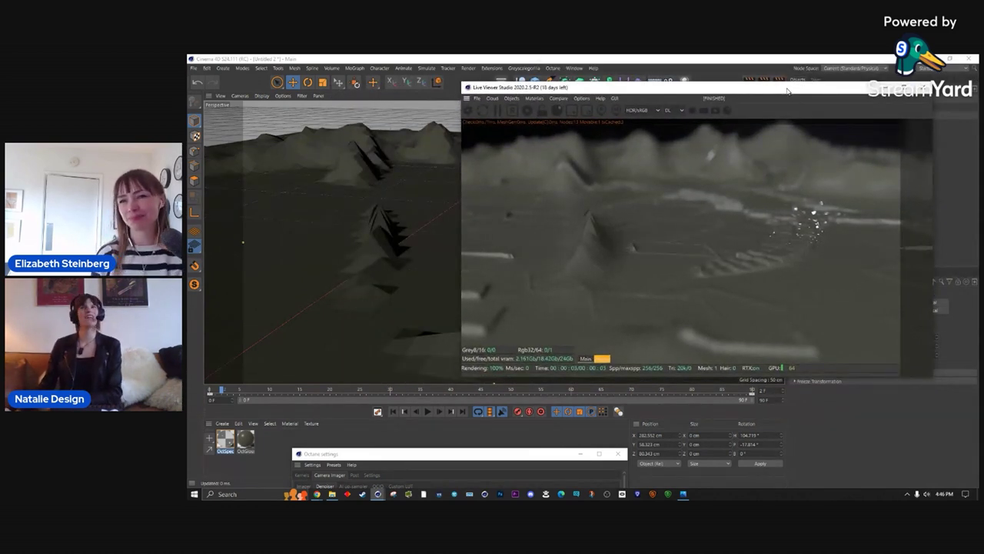
left_click_drag(785, 90, 823, 91)
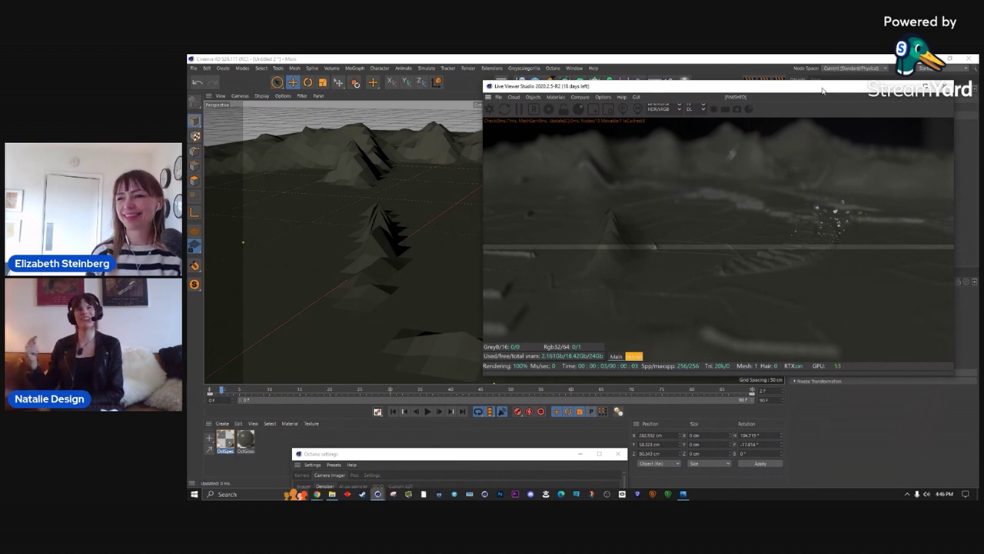
left_click(427, 412)
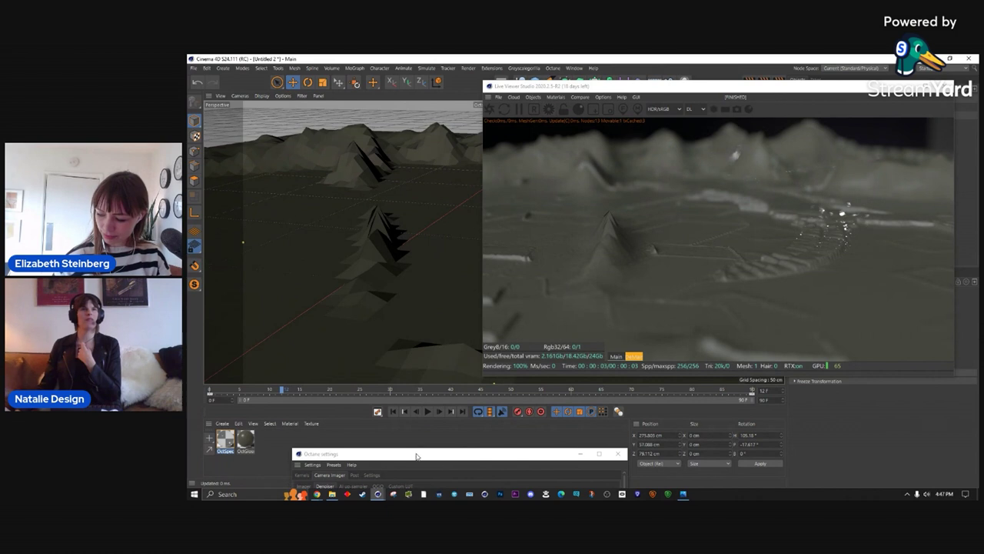
Bring the Octane settings window back into full view and show its GPU device options.
left_click_drag(416, 456, 441, 94)
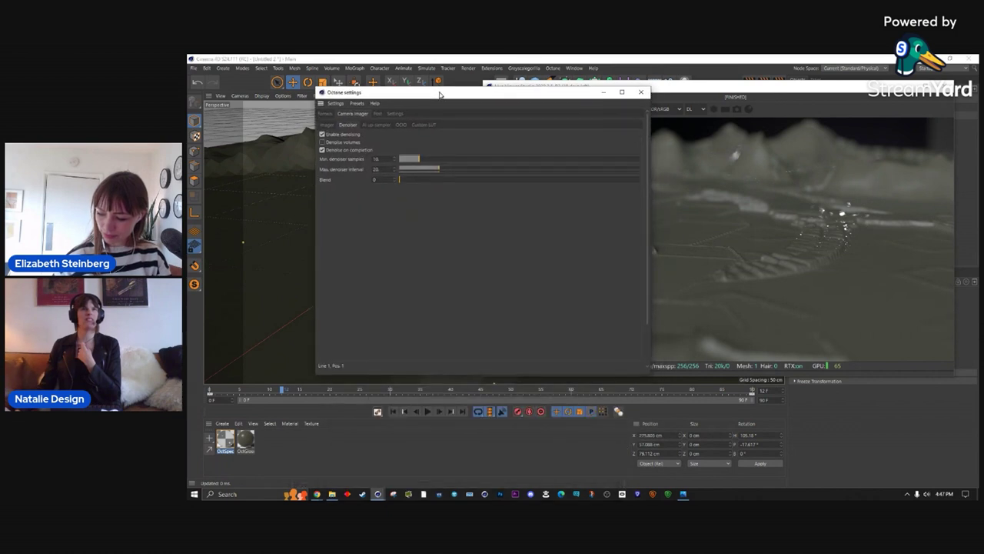
left_click(395, 113)
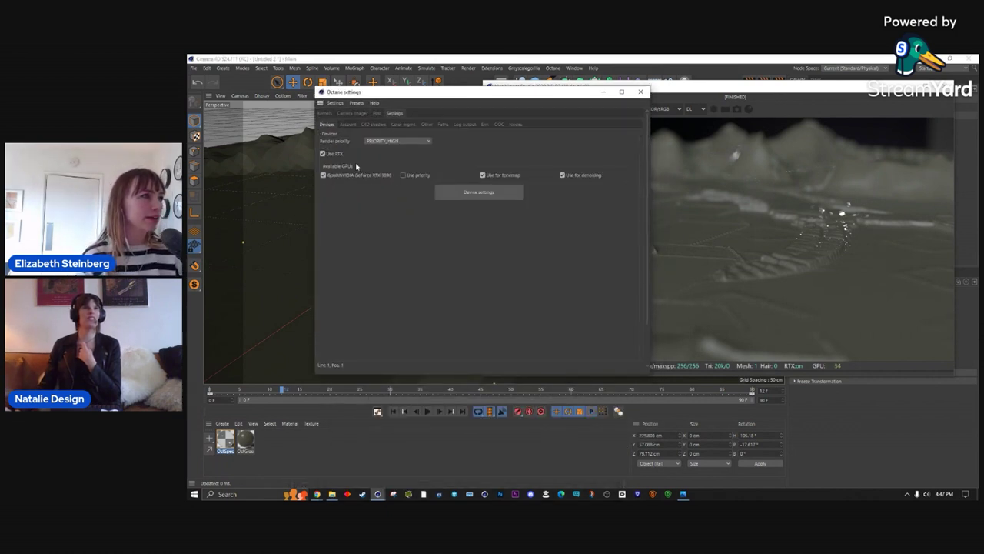